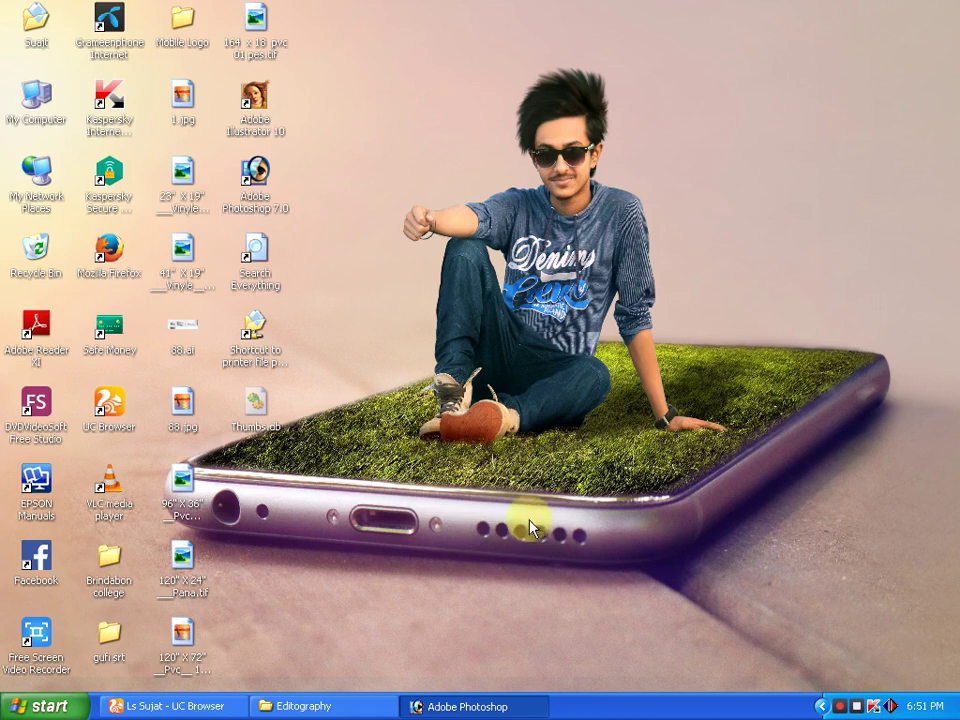
Refresh the desktop twice from its right-click menu
{"action": "right_click", "coordinate": [505, 447]}
{"action": "left_click", "coordinate": [536, 463]}
{"action": "right_click", "coordinate": [532, 458]}
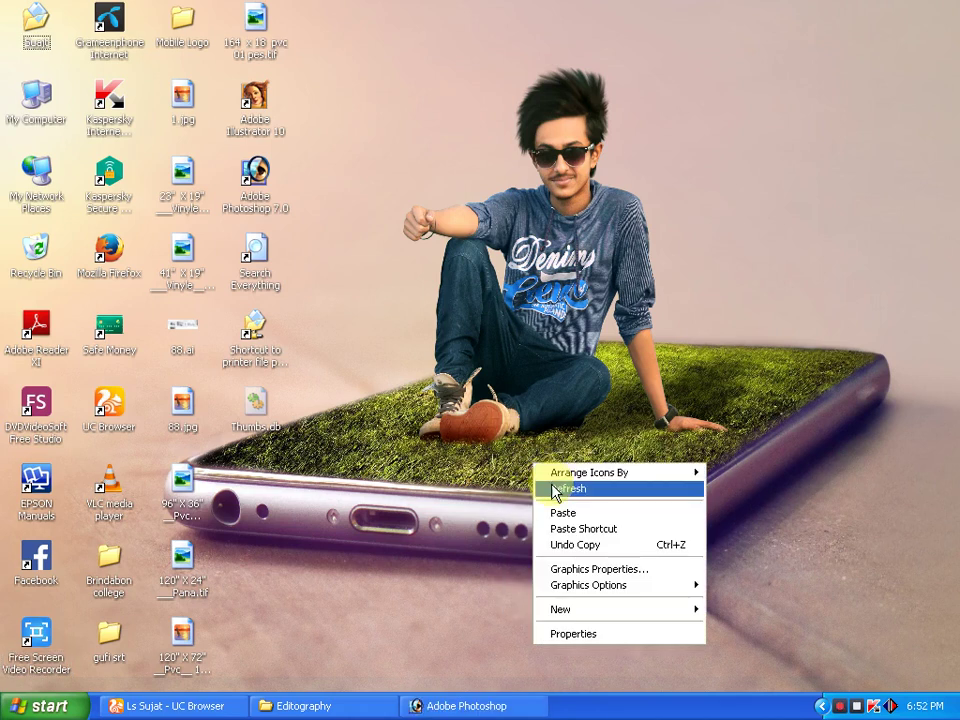
{"action": "left_click", "coordinate": [550, 489]}
Select IMG_1912.JPG in the Editography folder and drag it onto the Photoshop taskbar button
{"action": "left_click", "coordinate": [368, 702]}
{"action": "left_click", "coordinate": [262, 476]}
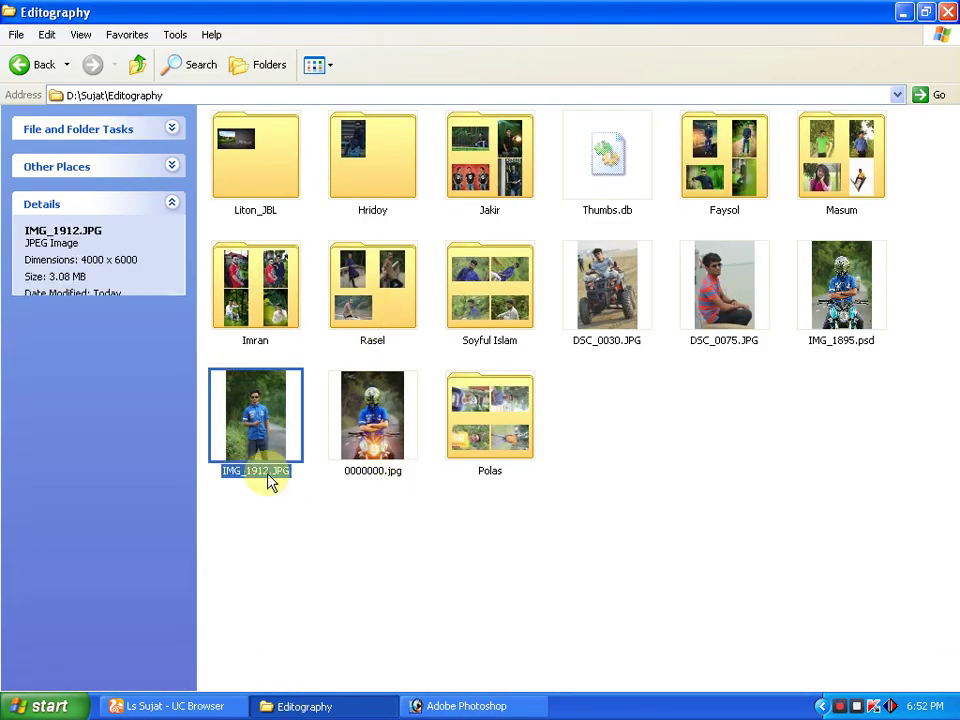
{"action": "left_click_drag", "start_coordinate": [256, 472], "coordinate": [430, 716]}
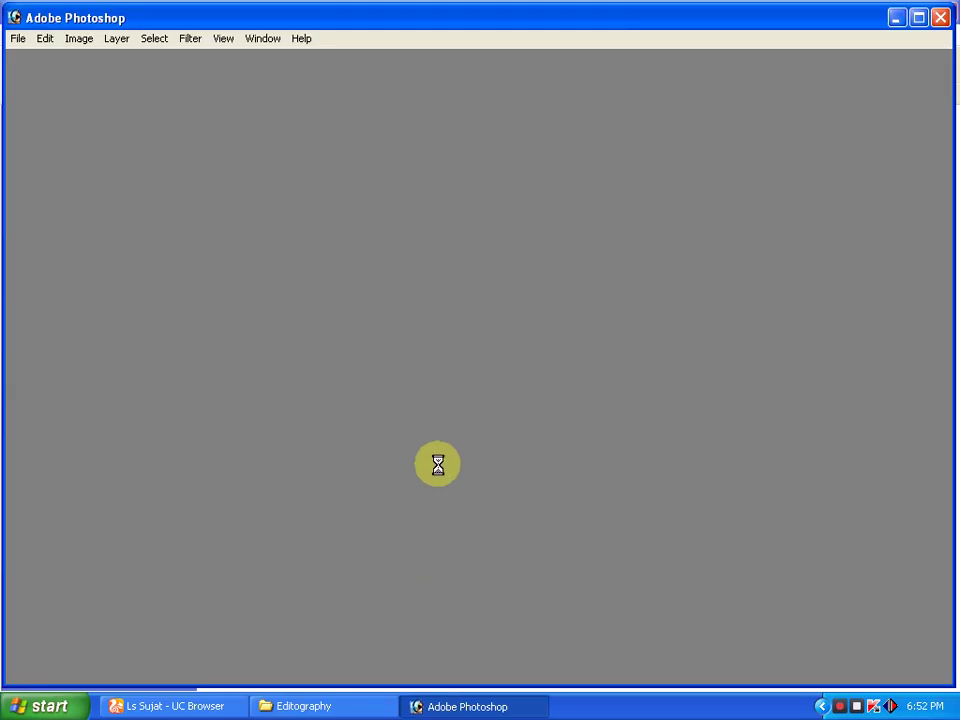
Show IMG_1912.JPG in full-screen mode and zoom in on the man's trouser leg
{"action": "key", "text": "f"}
{"action": "key", "text": "f"}
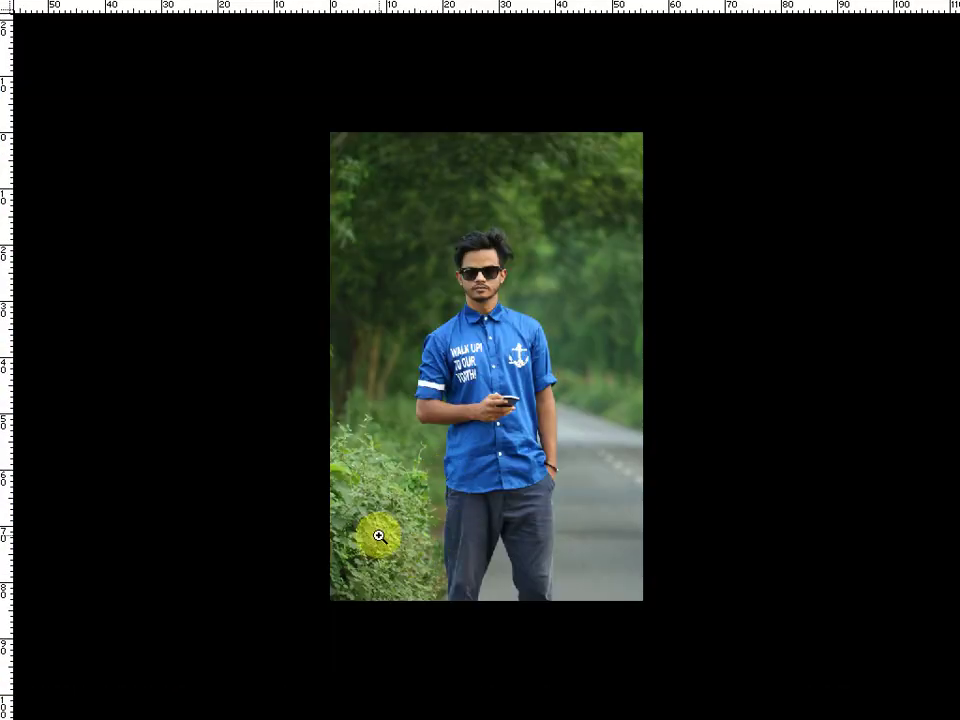
{"action": "scroll", "coordinate": [380, 537], "scroll_direction": "up", "scroll_amount": 5}
{"action": "scroll", "coordinate": [681, 703], "scroll_direction": "up", "scroll_amount": 2}
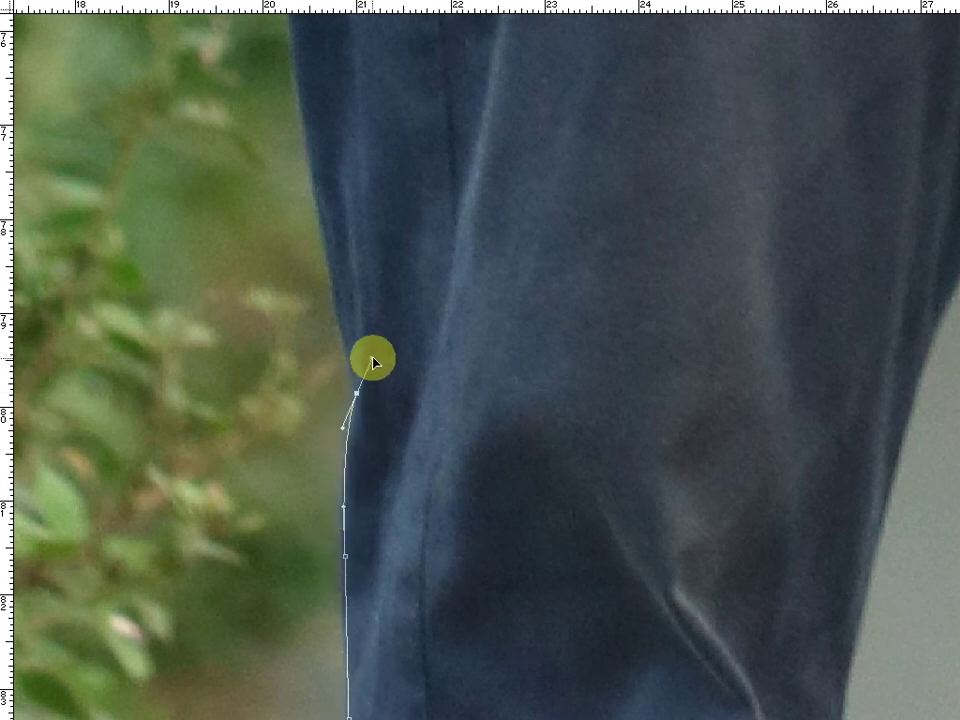
Place curved pen anchors up the trouser edge to where the trousers meet the shirt
{"action": "left_click", "coordinate": [328, 276]}
{"action": "left_click_drag", "start_coordinate": [316, 180], "coordinate": [424, 595]}
{"action": "mouse_move", "coordinate": [397, 349]}
{"action": "left_mouse_down"}
{"action": "mouse_move", "coordinate": [396, 223]}
{"action": "mouse_move", "coordinate": [392, 484]}
{"action": "left_mouse_up"}
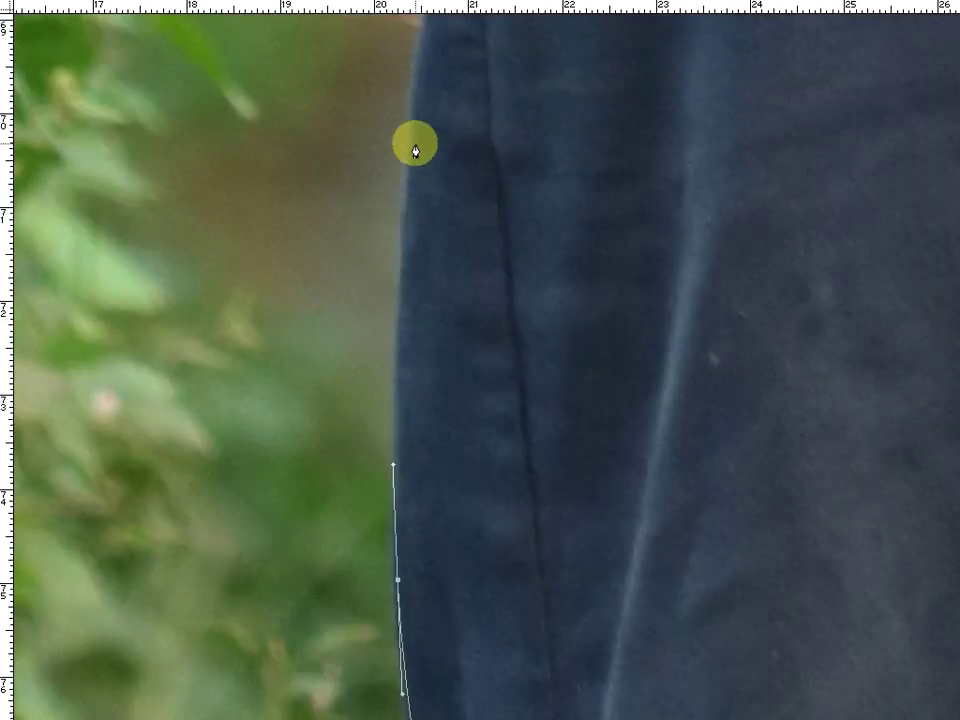
{"action": "mouse_move", "coordinate": [409, 111]}
{"action": "left_mouse_down"}
{"action": "mouse_move", "coordinate": [412, 80]}
{"action": "mouse_move", "coordinate": [360, 423]}
{"action": "left_mouse_up"}
{"action": "left_click_drag", "start_coordinate": [393, 178], "coordinate": [473, 530]}
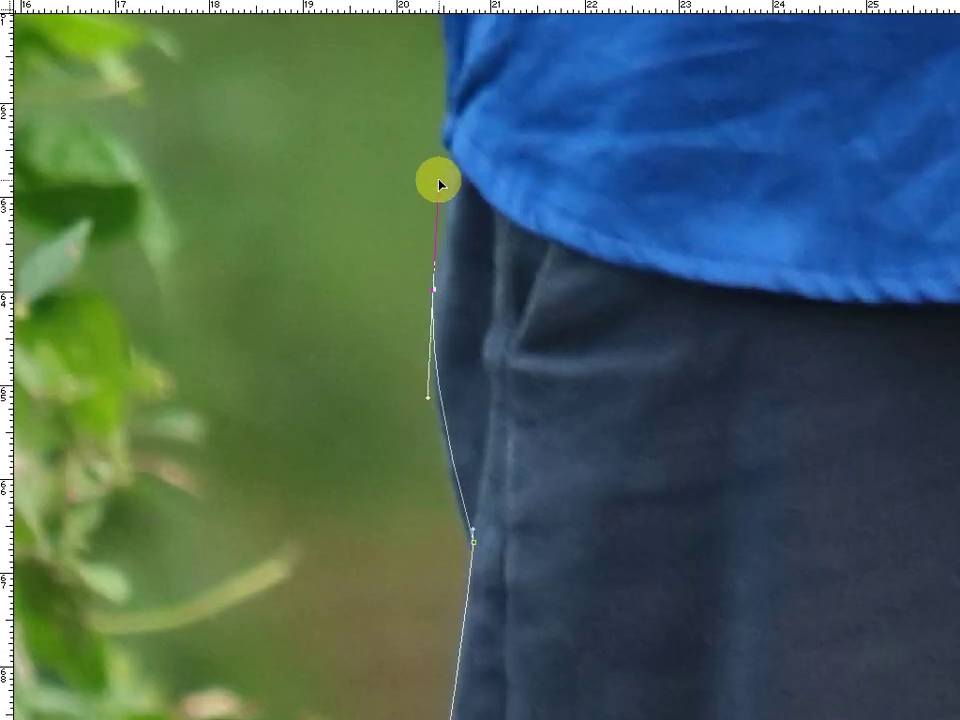
{"action": "left_click", "coordinate": [452, 155]}
Continue the path up the shirt's side to where the shirt meets the arm
{"action": "left_click_drag", "start_coordinate": [435, 130], "coordinate": [463, 409]}
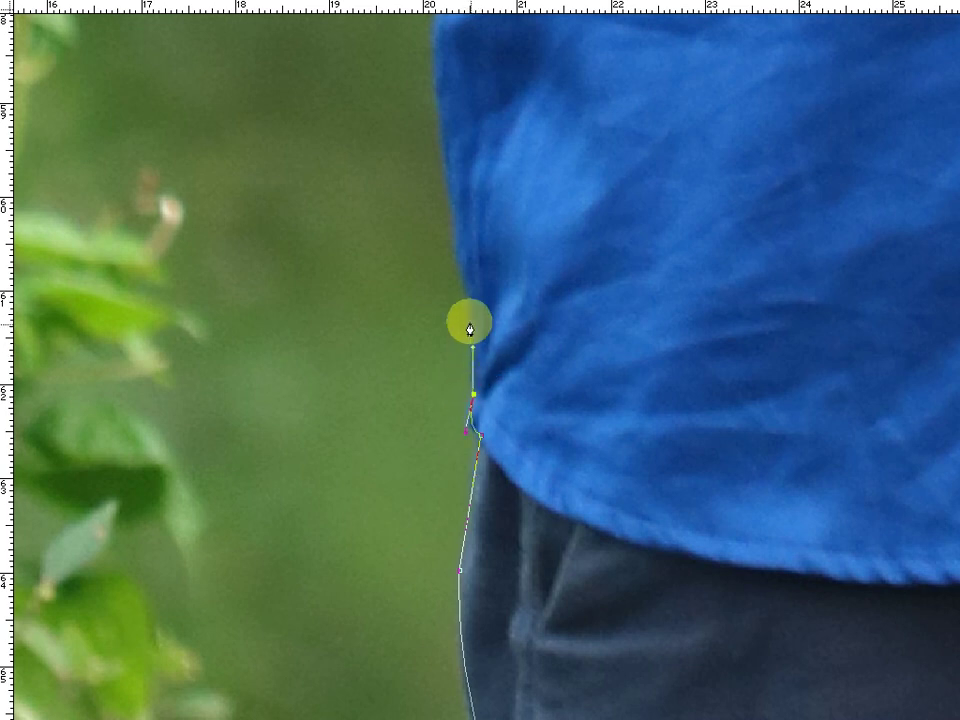
{"action": "left_click_drag", "start_coordinate": [468, 300], "coordinate": [503, 360]}
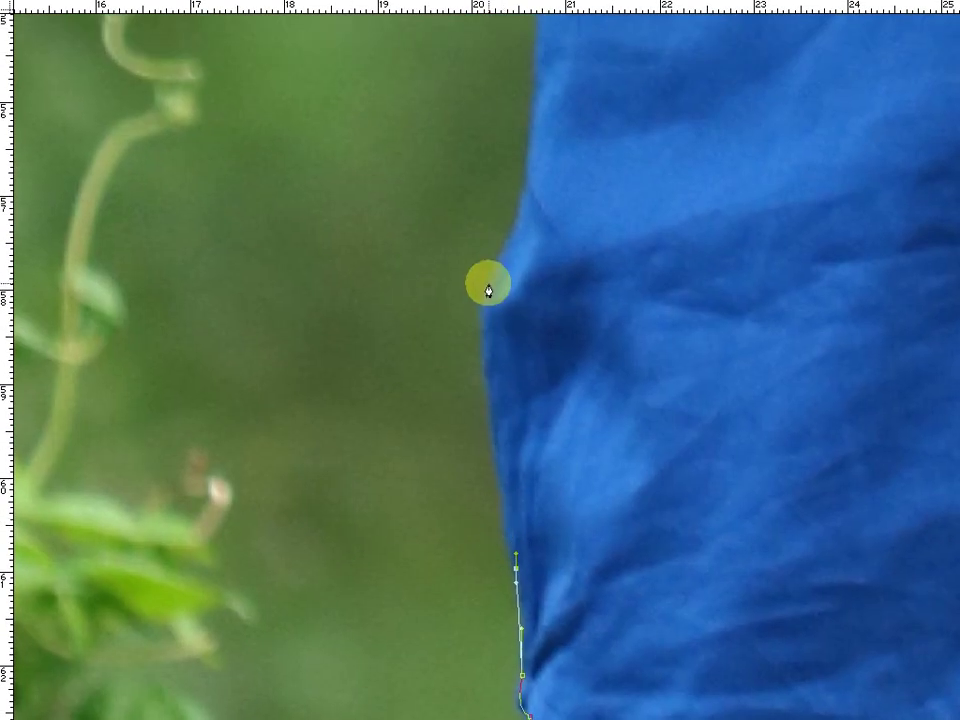
{"action": "left_click_drag", "start_coordinate": [502, 248], "coordinate": [512, 231]}
{"action": "left_click_drag", "start_coordinate": [531, 150], "coordinate": [506, 380]}
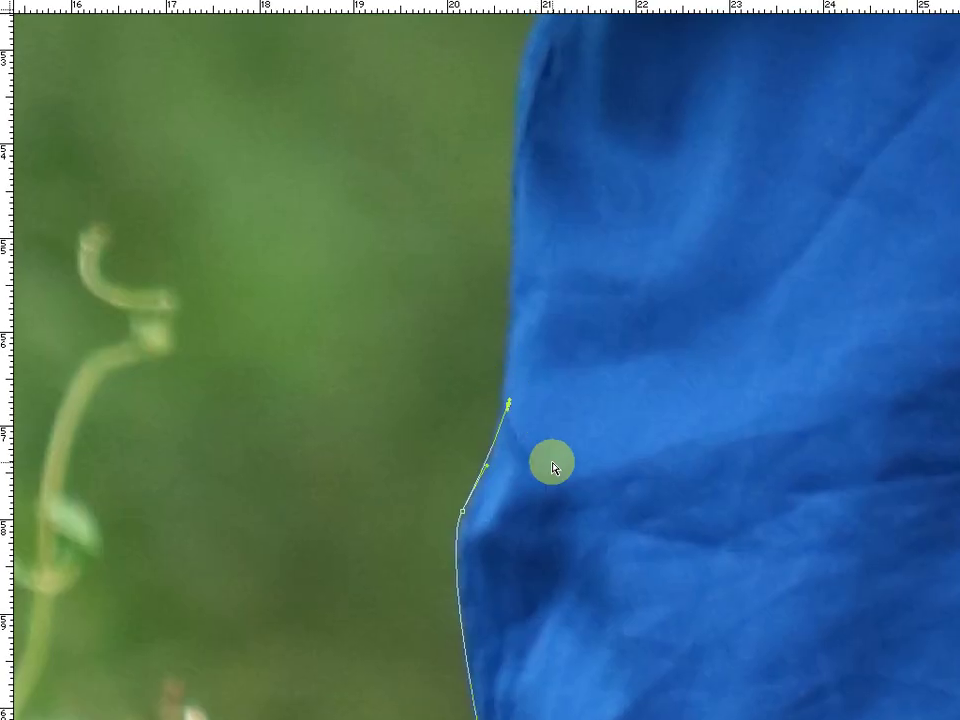
{"action": "left_click", "coordinate": [508, 311]}
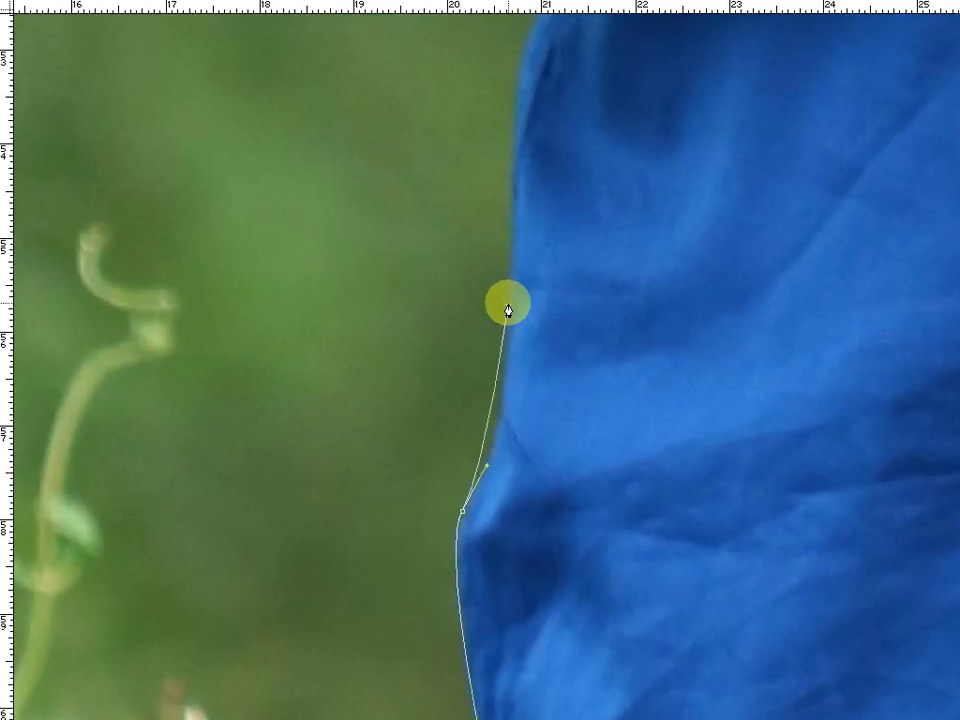
{"action": "left_click", "coordinate": [515, 170]}
{"action": "left_click_drag", "start_coordinate": [519, 156], "coordinate": [507, 372]}
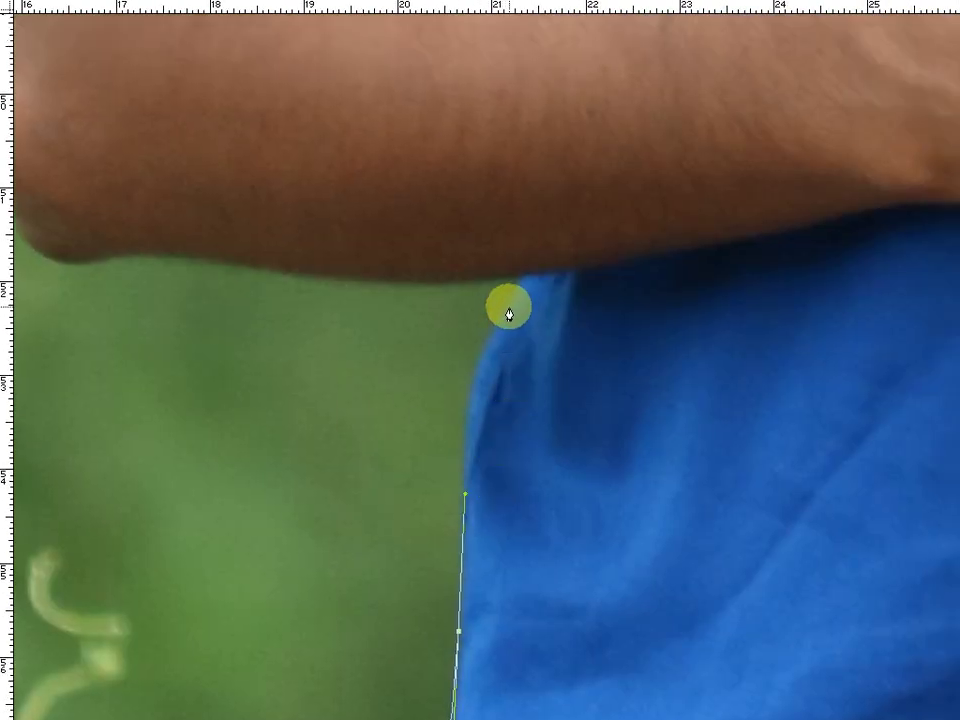
{"action": "left_click_drag", "start_coordinate": [521, 292], "coordinate": [547, 271]}
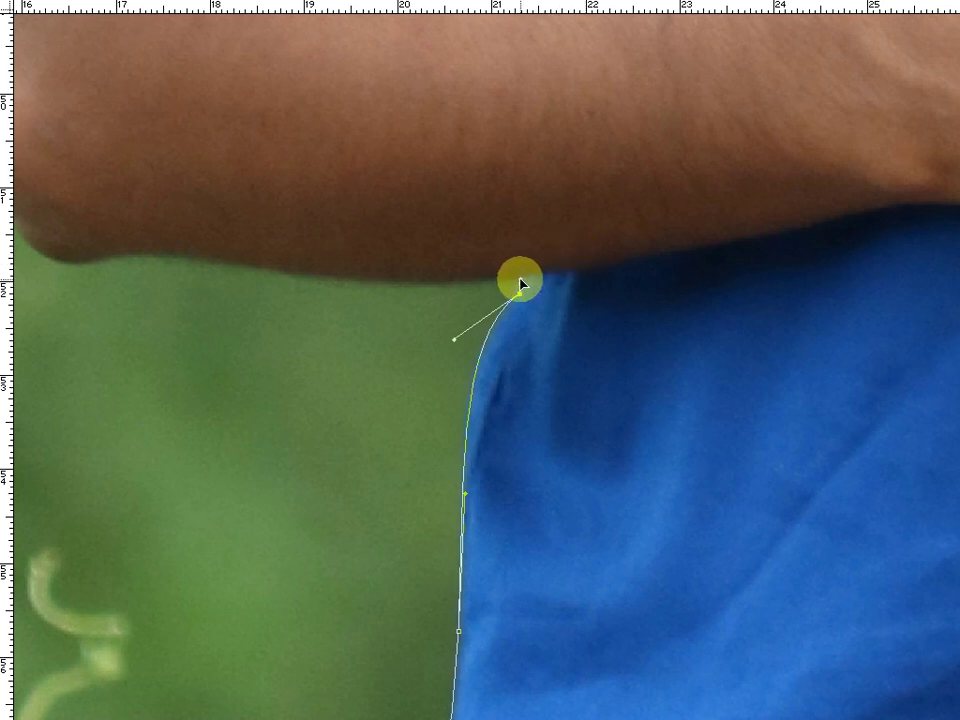
Curve the path along the forearm's underside and around the elbow
{"action": "left_click_drag", "start_coordinate": [437, 283], "coordinate": [595, 508]}
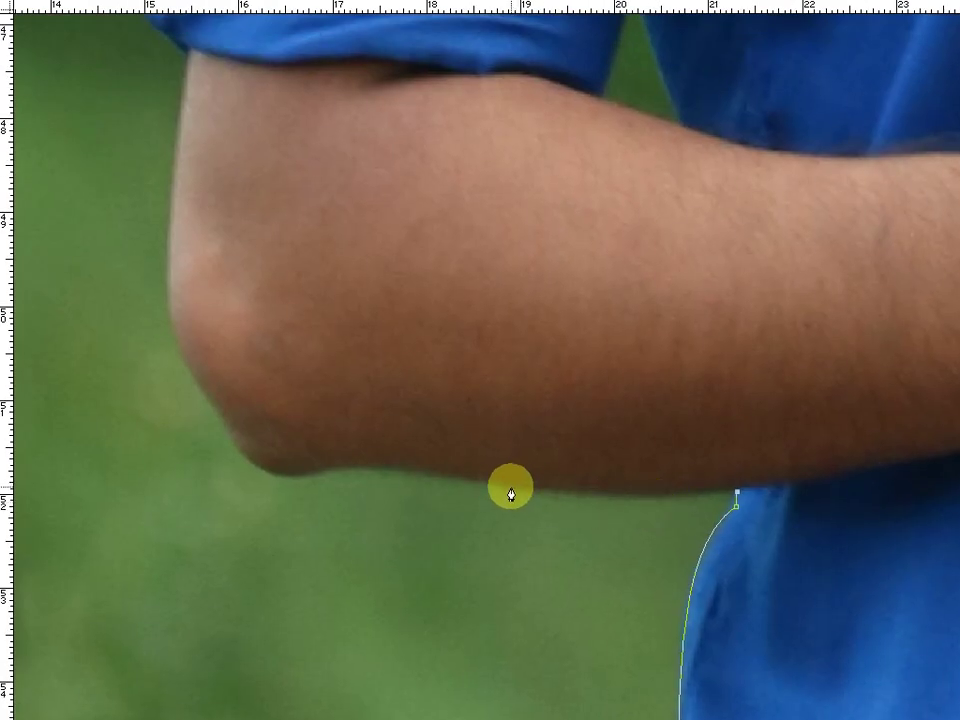
{"action": "left_click_drag", "start_coordinate": [510, 490], "coordinate": [403, 484]}
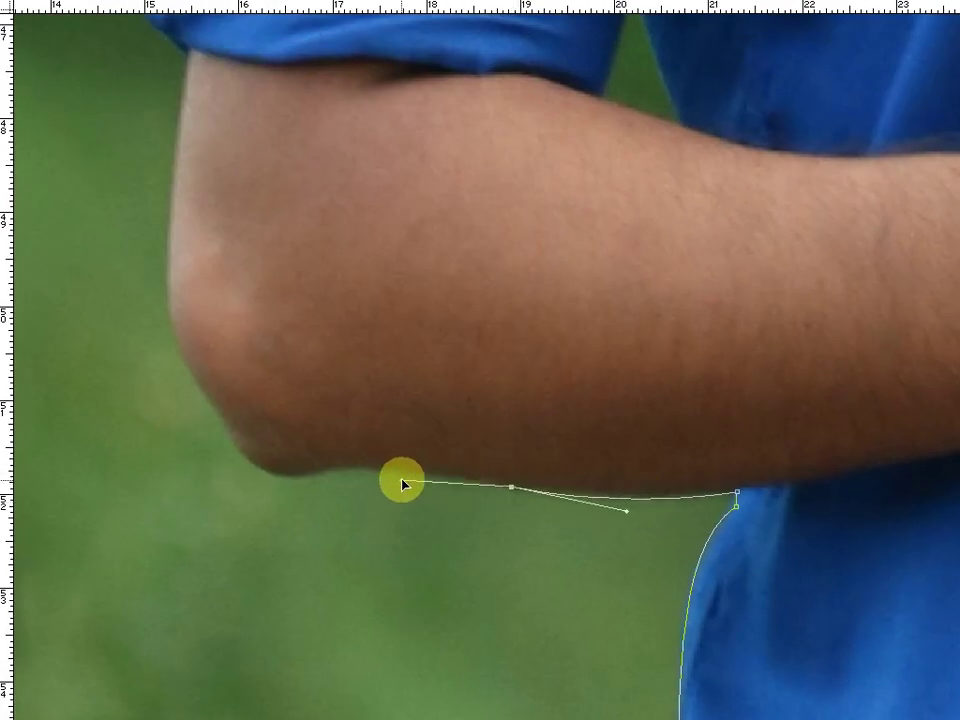
{"action": "left_click_drag", "start_coordinate": [317, 471], "coordinate": [267, 483]}
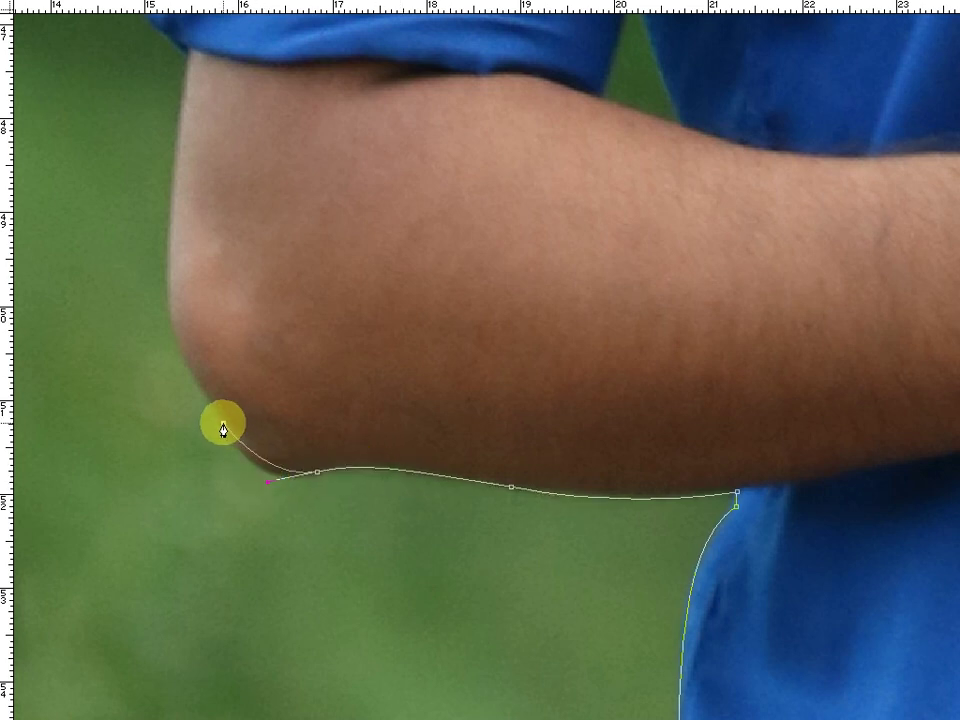
{"action": "left_click_drag", "start_coordinate": [223, 425], "coordinate": [205, 390]}
{"action": "scroll", "coordinate": [201, 393], "scroll_direction": "up", "scroll_amount": 5}
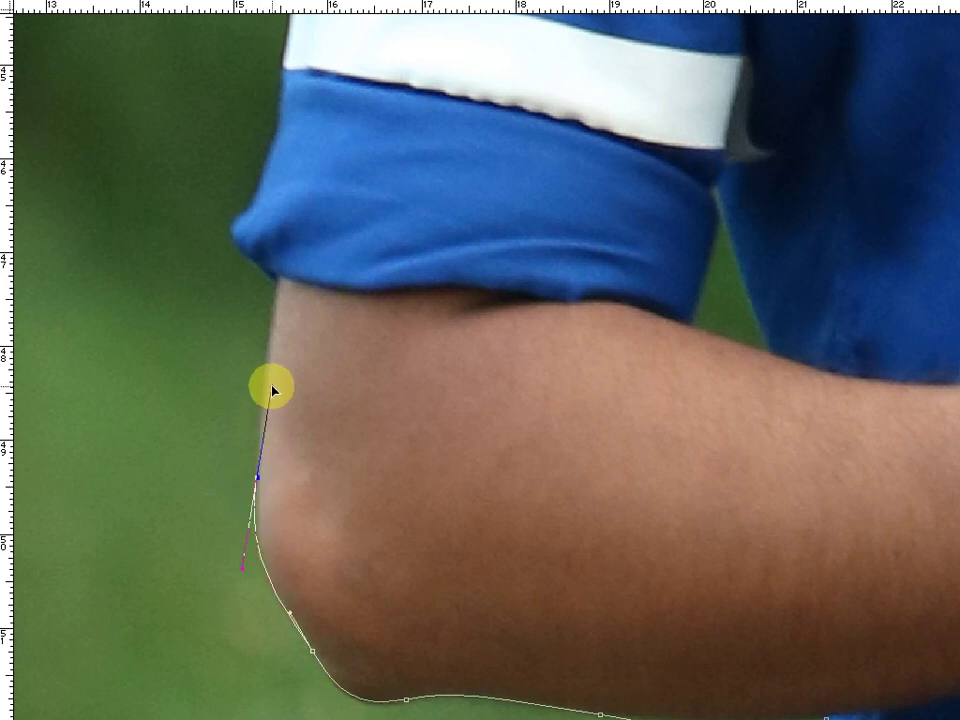
{"action": "left_click_drag", "start_coordinate": [272, 390], "coordinate": [267, 373]}
Extend the path up the sleeve edge from its lower corner toward the shoulder
{"action": "left_click_drag", "start_coordinate": [280, 289], "coordinate": [304, 416]}
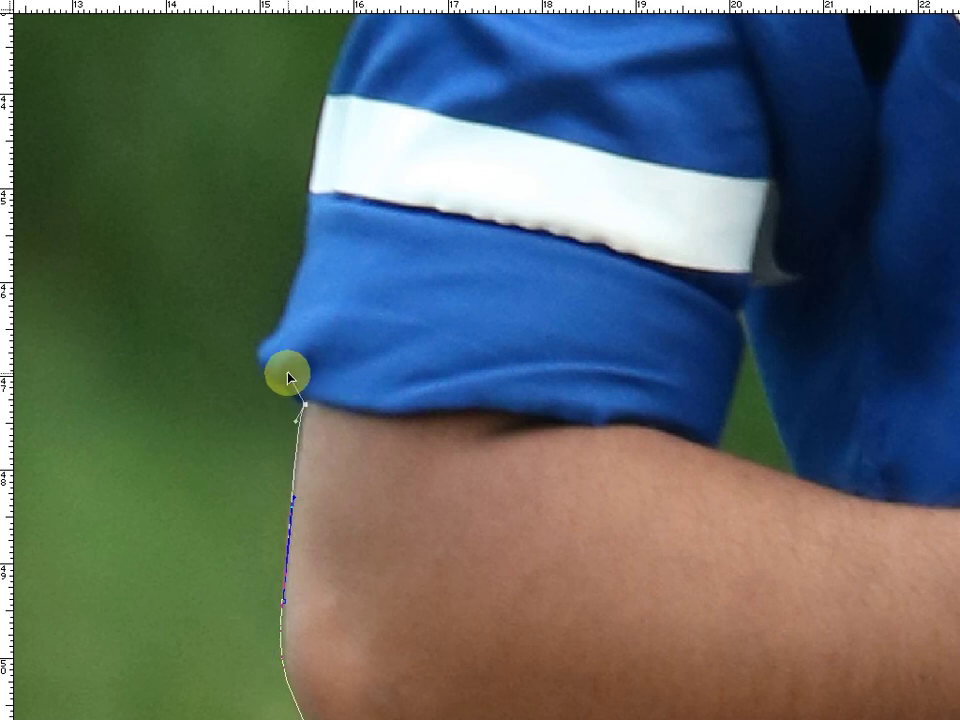
{"action": "left_click_drag", "start_coordinate": [273, 337], "coordinate": [305, 326]}
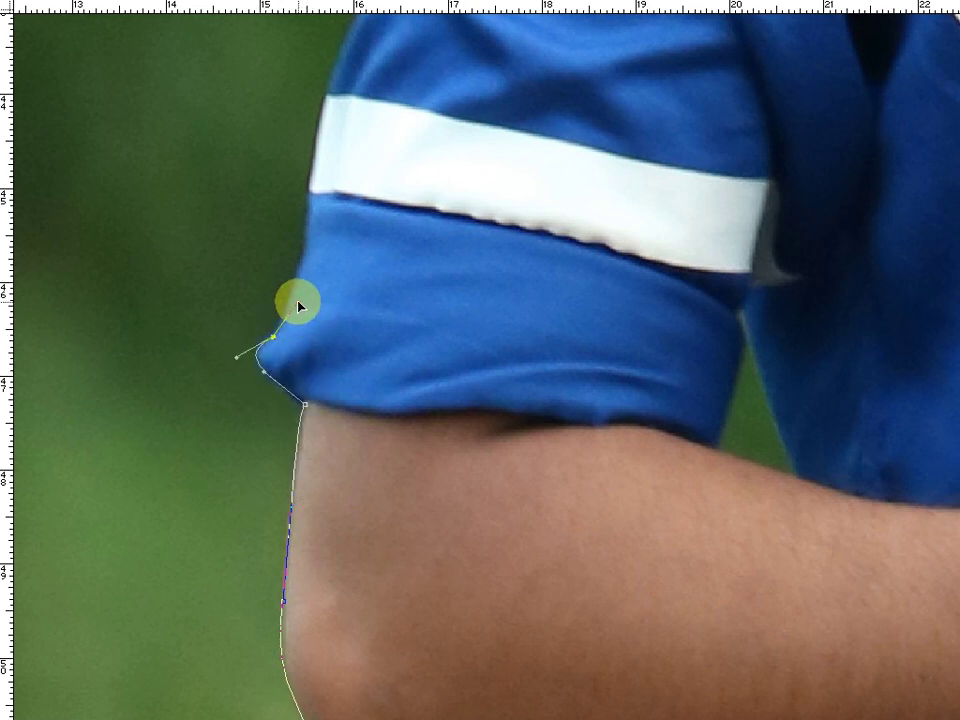
{"action": "left_click_drag", "start_coordinate": [304, 253], "coordinate": [309, 445]}
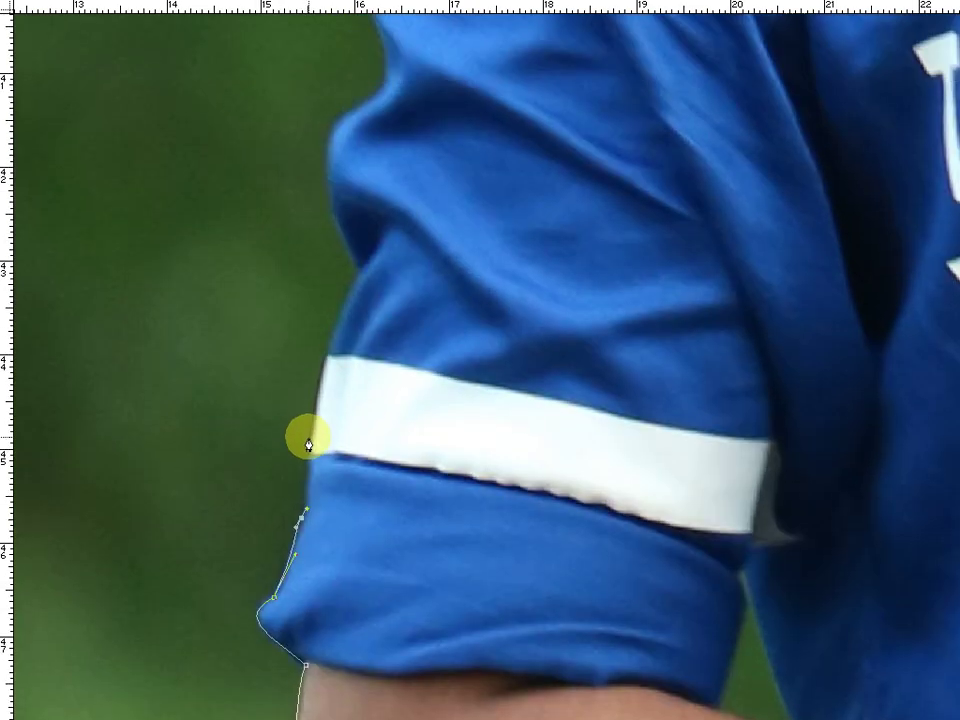
{"action": "left_click", "coordinate": [315, 400]}
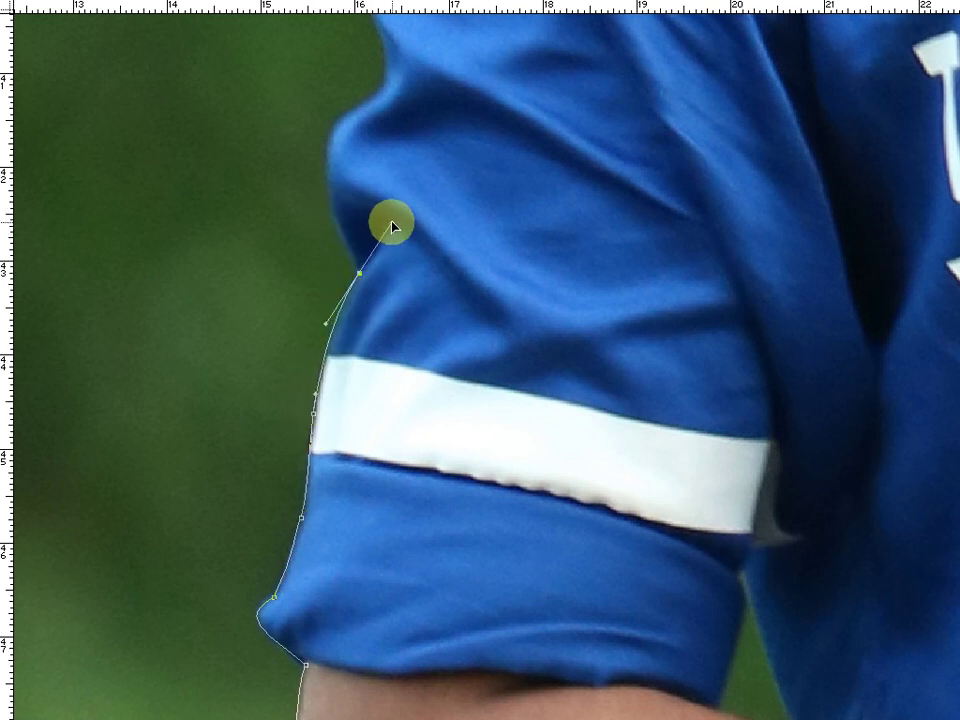
{"action": "left_click_drag", "start_coordinate": [380, 243], "coordinate": [325, 199]}
{"action": "mouse_move", "coordinate": [328, 153]}
{"action": "left_mouse_down"}
{"action": "mouse_move", "coordinate": [338, 285]}
{"action": "mouse_move", "coordinate": [384, 266]}
{"action": "left_mouse_up"}
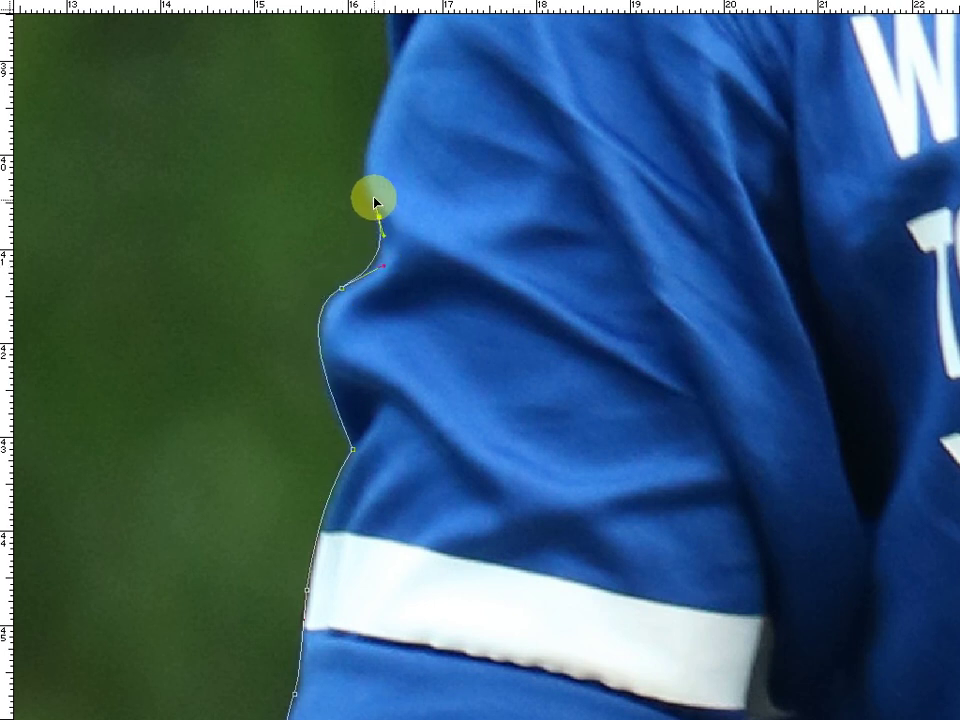
{"action": "left_click_drag", "start_coordinate": [375, 203], "coordinate": [351, 343]}
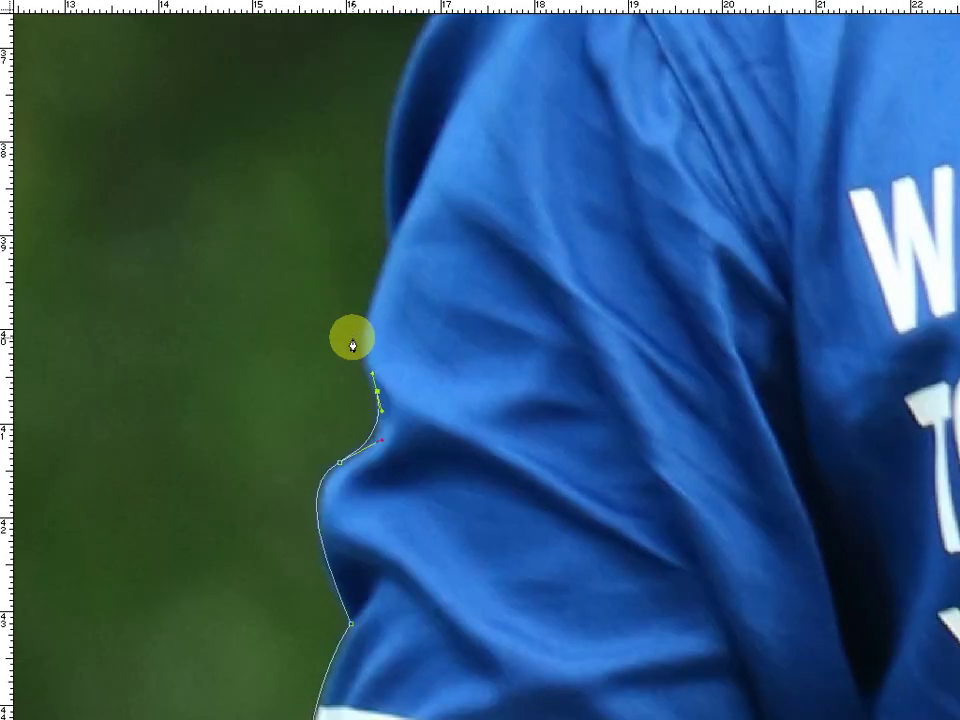
Add pen anchors up the upper arm and around the shoulder
{"action": "left_click", "coordinate": [390, 243]}
{"action": "left_click_drag", "start_coordinate": [383, 214], "coordinate": [341, 475]}
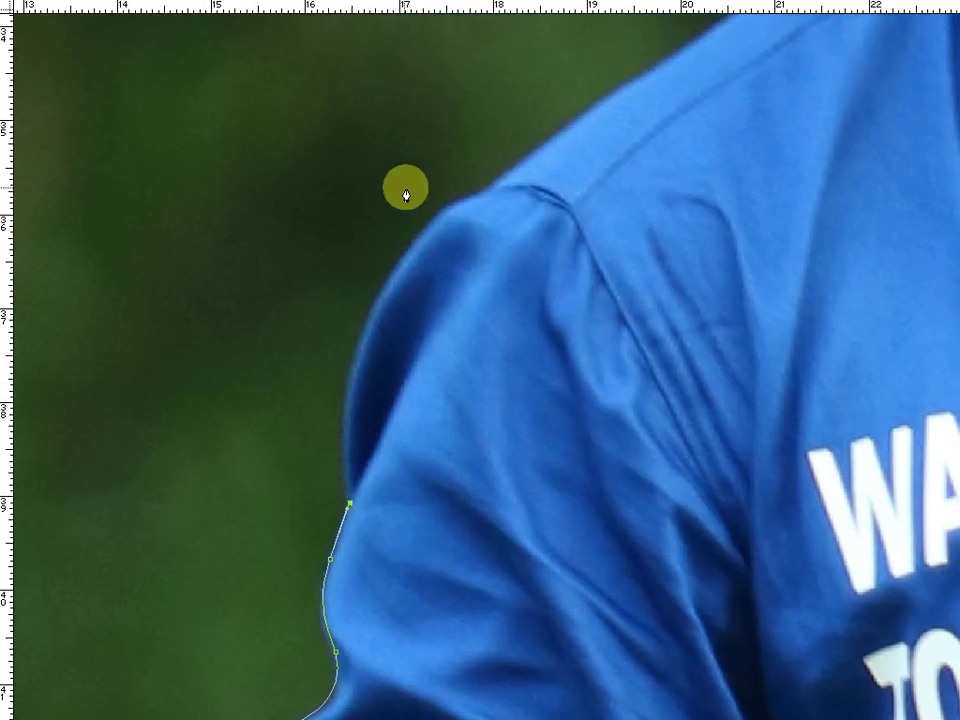
{"action": "mouse_move", "coordinate": [466, 199]}
{"action": "left_mouse_down"}
{"action": "mouse_move", "coordinate": [615, 98]}
{"action": "mouse_move", "coordinate": [487, 199]}
{"action": "left_mouse_up"}
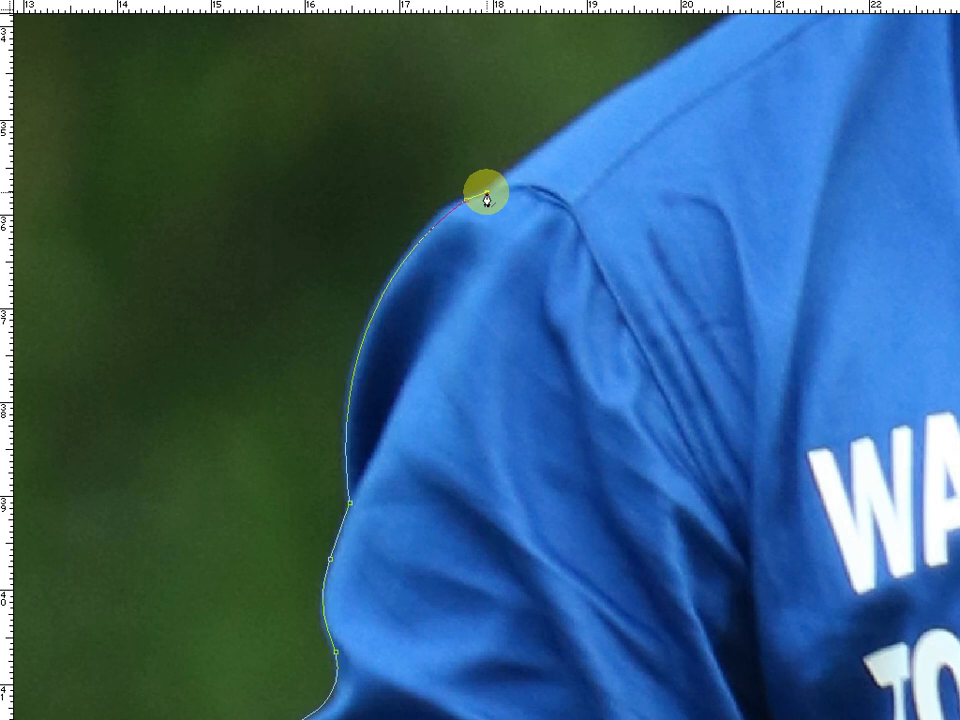
{"action": "scroll", "coordinate": [476, 375], "scroll_direction": "up", "scroll_amount": 3}
{"action": "scroll", "coordinate": [476, 375], "scroll_direction": "right", "scroll_amount": 3}
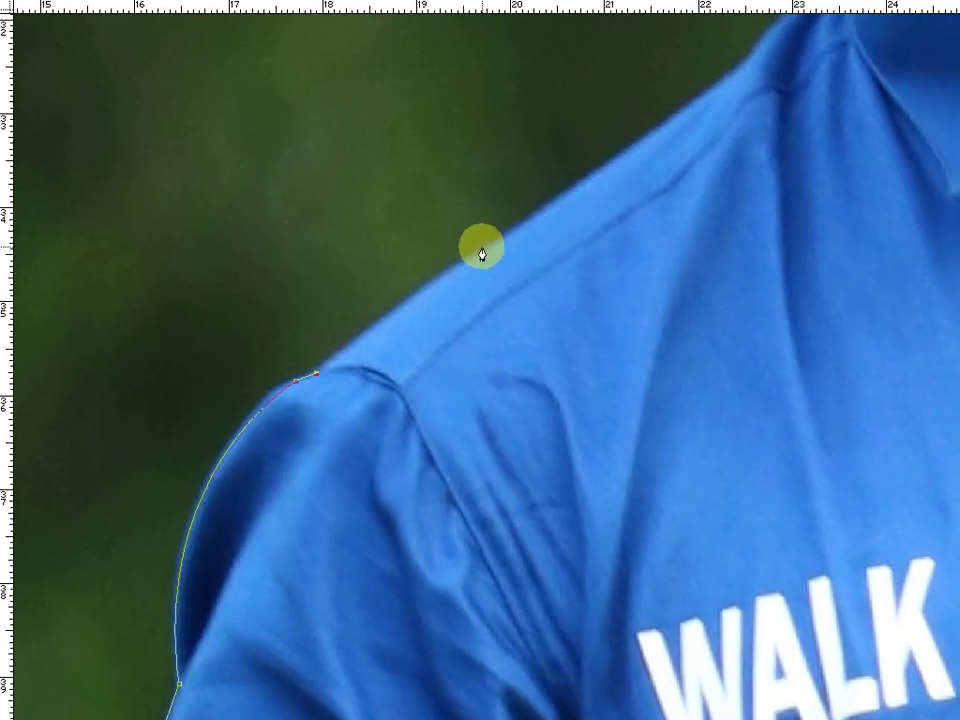
Undo the misplaced shoulder anchor and curve the path along the shoulder line toward the collar
{"action": "key", "text": "ctrl+z"}
{"action": "scroll", "coordinate": [552, 205], "scroll_direction": "up", "scroll_amount": 2}
{"action": "scroll", "coordinate": [552, 205], "scroll_direction": "right", "scroll_amount": 2}
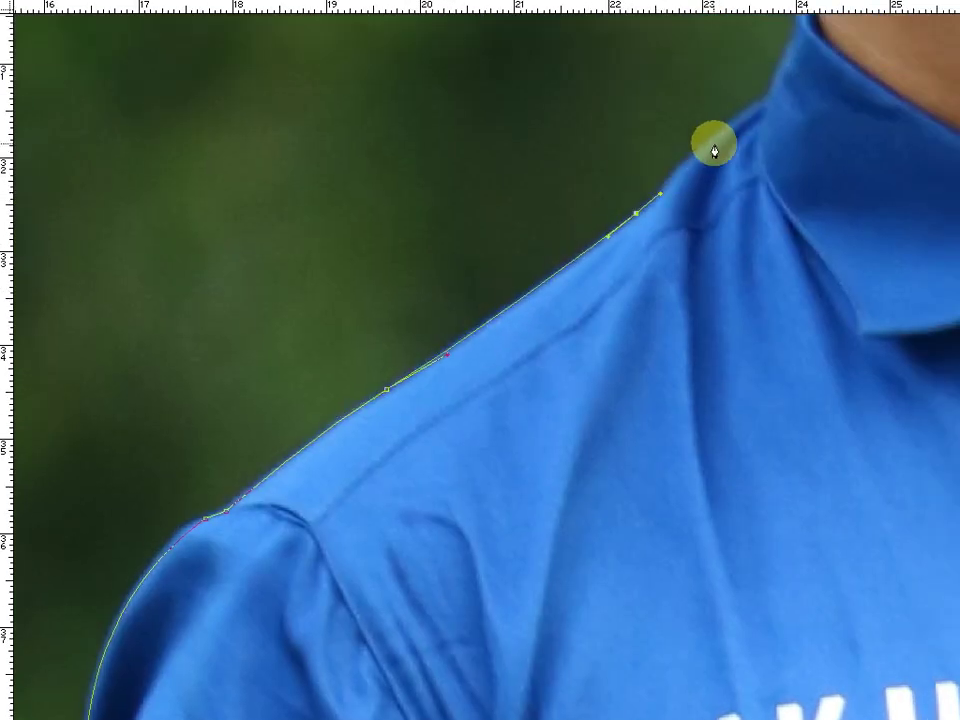
{"action": "left_click_drag", "start_coordinate": [714, 144], "coordinate": [574, 223]}
{"action": "left_click_drag", "start_coordinate": [661, 167], "coordinate": [692, 151]}
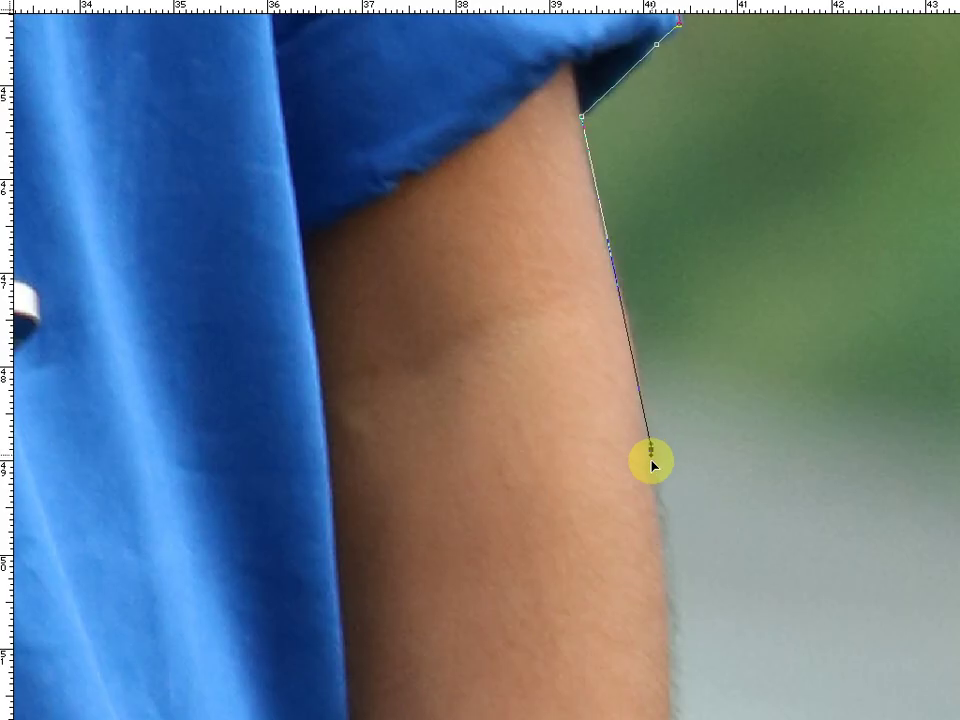
{"action": "mouse_move", "coordinate": [649, 450]}
{"action": "left_mouse_down"}
{"action": "mouse_move", "coordinate": [667, 577]}
{"action": "mouse_move", "coordinate": [643, 700]}
{"action": "left_mouse_up"}
Trace the path down the other arm's edge and around the bracelet
{"action": "scroll", "coordinate": [679, 563], "scroll_direction": "down", "scroll_amount": 5}
{"action": "scroll", "coordinate": [643, 700], "scroll_direction": "down", "scroll_amount": 5}
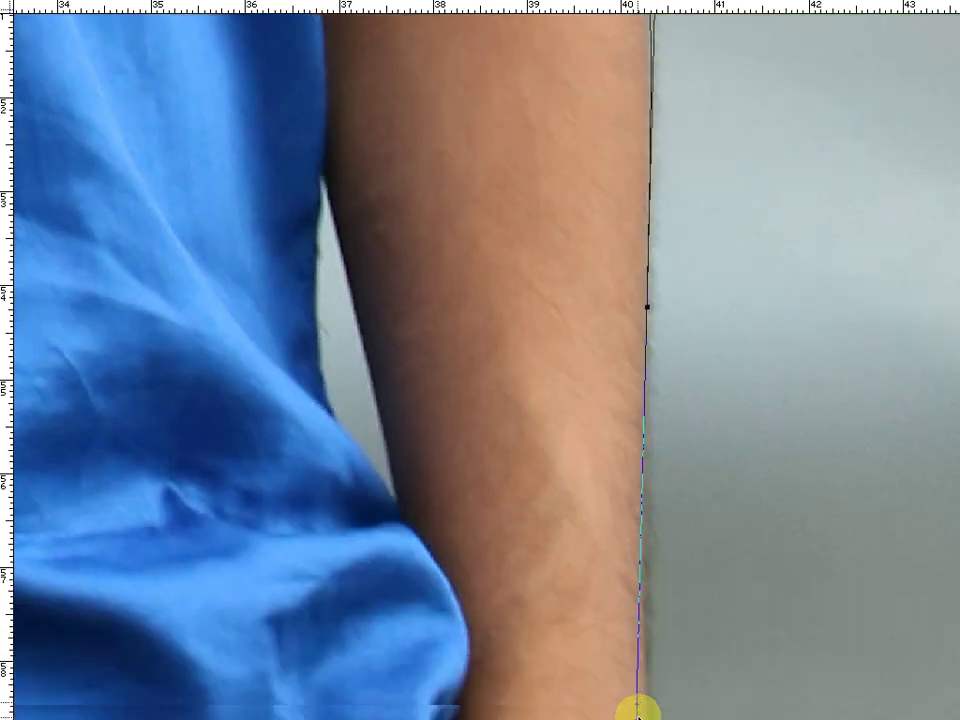
{"action": "left_click_drag", "start_coordinate": [641, 430], "coordinate": [640, 540]}
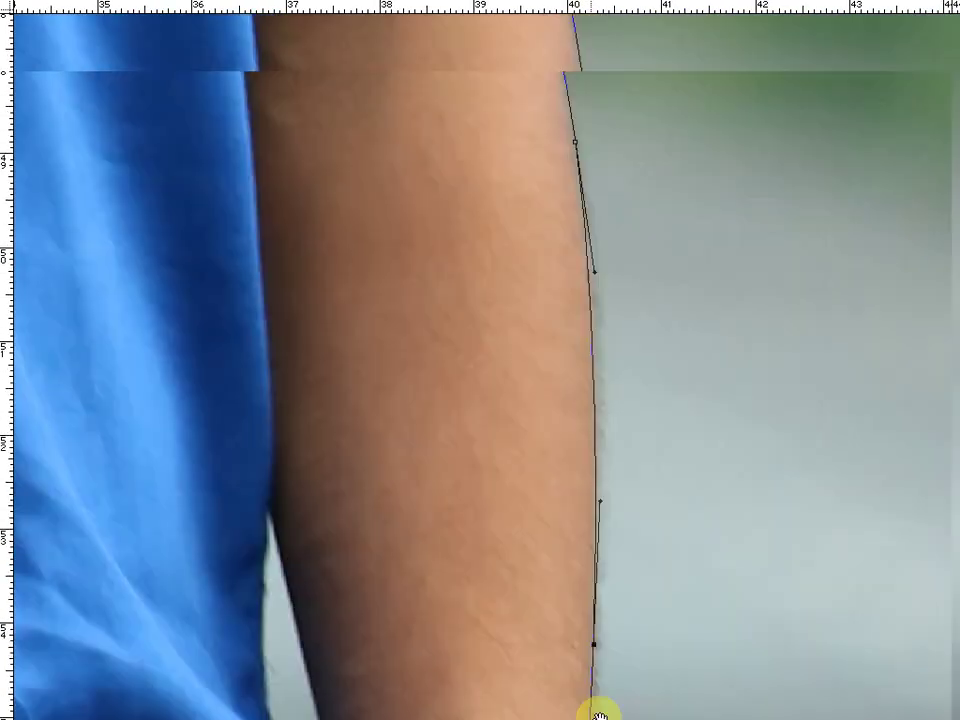
{"action": "left_click_drag", "start_coordinate": [598, 714], "coordinate": [598, 546]}
{"action": "scroll", "coordinate": [598, 546], "scroll_direction": "down", "scroll_amount": 3}
{"action": "scroll", "coordinate": [559, 302], "scroll_direction": "down", "scroll_amount": 2}
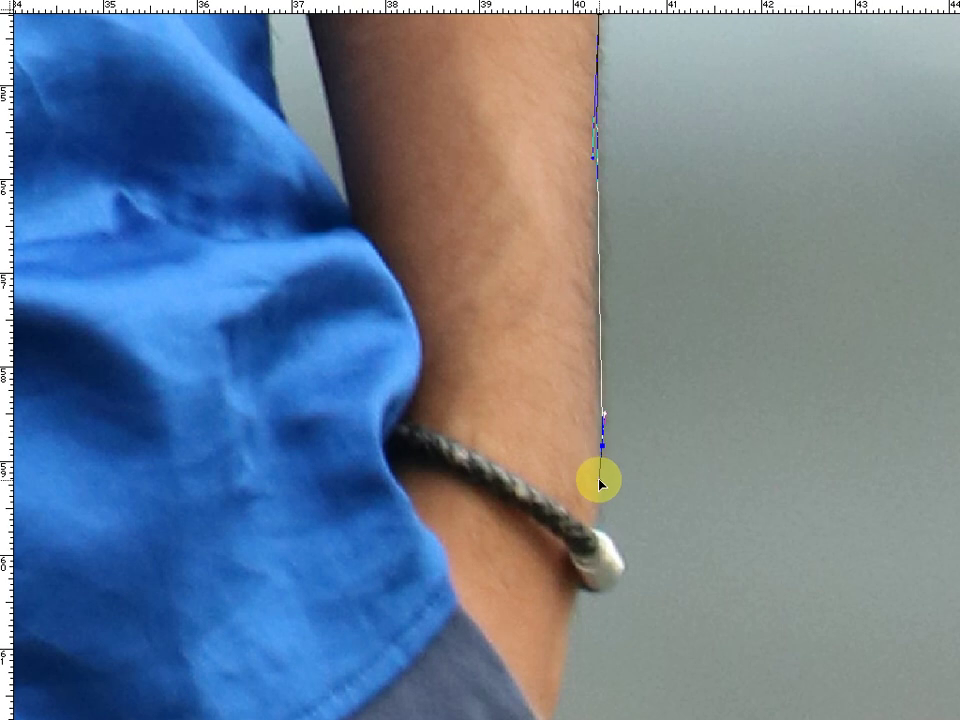
{"action": "mouse_move", "coordinate": [599, 482]}
{"action": "left_mouse_down"}
{"action": "mouse_move", "coordinate": [597, 530]}
{"action": "mouse_move", "coordinate": [580, 550]}
{"action": "left_mouse_up"}
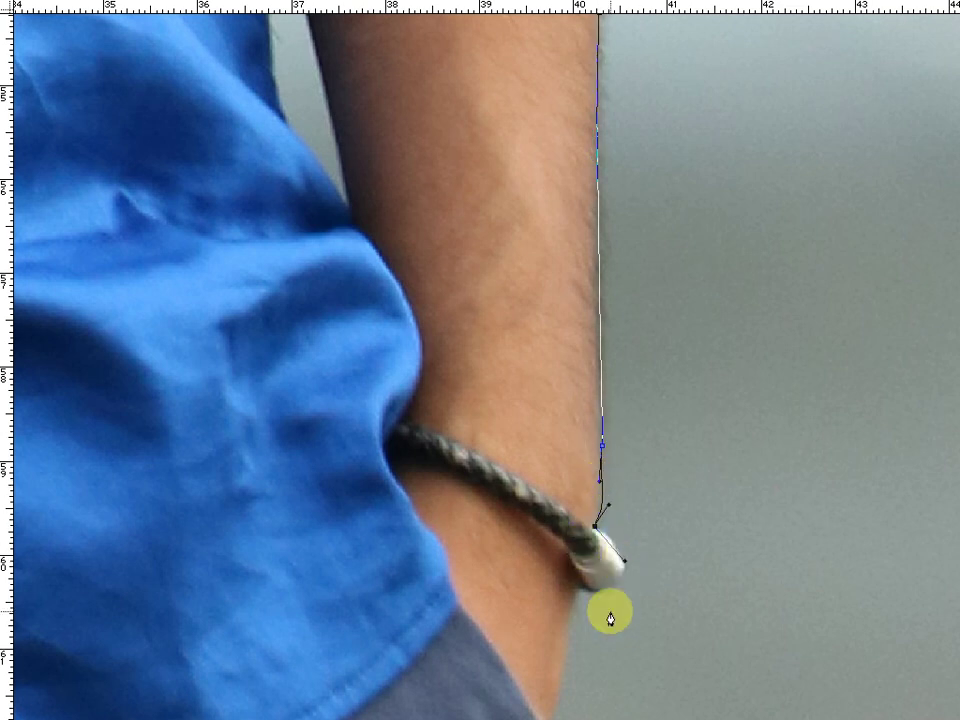
{"action": "scroll", "coordinate": [600, 580], "scroll_direction": "down", "scroll_amount": 3}
{"action": "left_click_drag", "start_coordinate": [578, 471], "coordinate": [525, 475]}
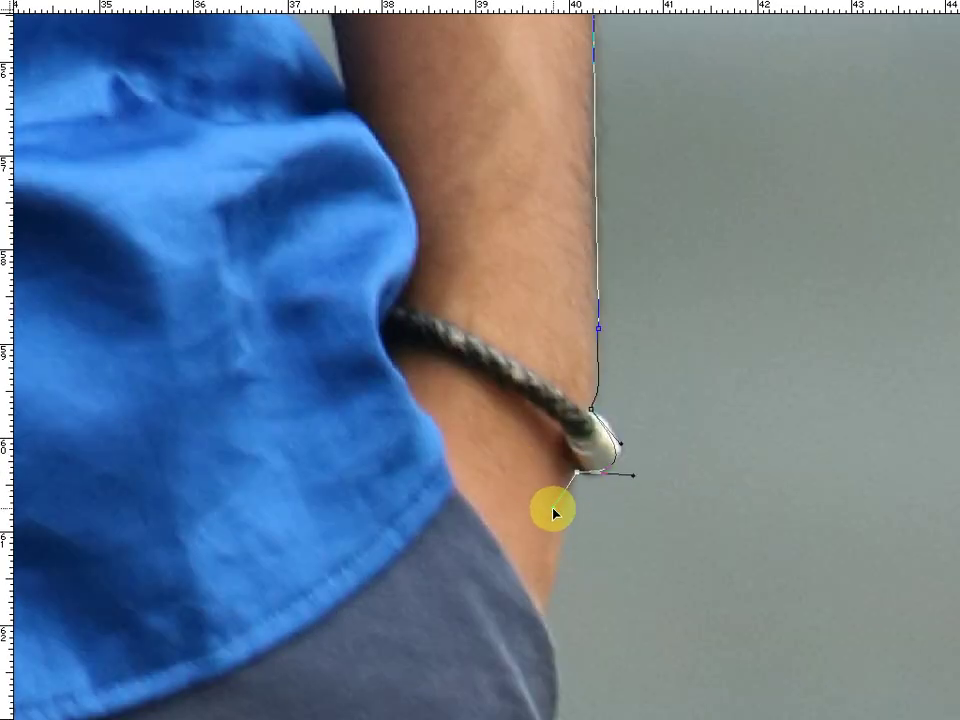
{"action": "left_click_drag", "start_coordinate": [563, 537], "coordinate": [564, 533]}
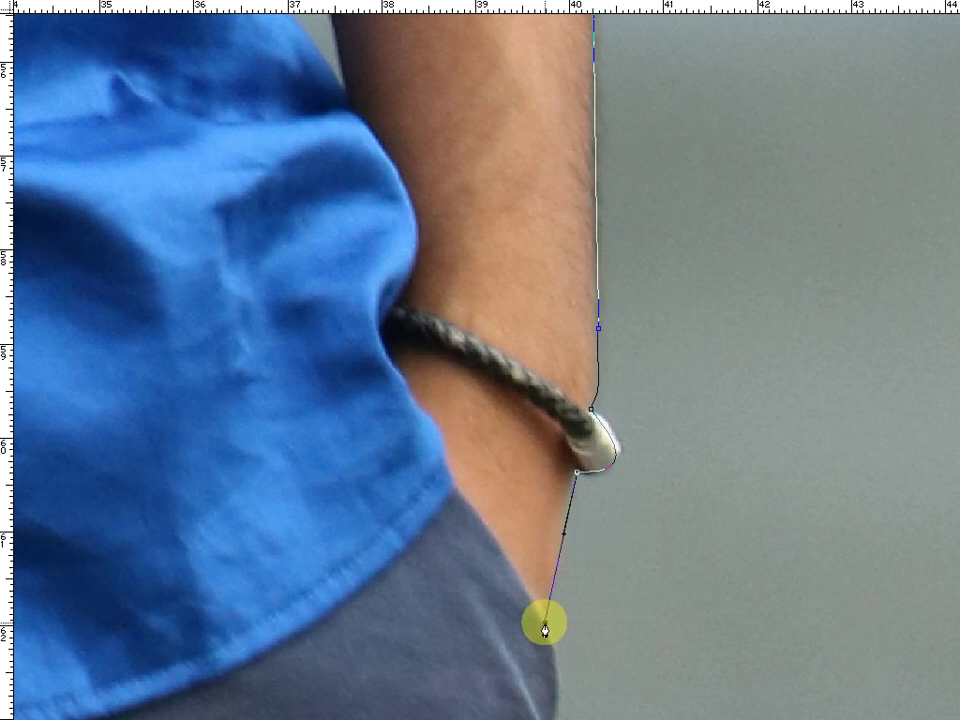
{"action": "left_click", "coordinate": [545, 628]}
{"action": "scroll", "coordinate": [555, 570], "scroll_direction": "down", "scroll_amount": 5}
Continue the outline from the arm down the trouser side to the leg bottom
{"action": "mouse_move", "coordinate": [557, 441]}
{"action": "left_mouse_down"}
{"action": "mouse_move", "coordinate": [545, 480]}
{"action": "mouse_move", "coordinate": [516, 499]}
{"action": "left_mouse_up"}
{"action": "left_click_drag", "start_coordinate": [525, 553], "coordinate": [527, 579]}
{"action": "scroll", "coordinate": [545, 448], "scroll_direction": "down", "scroll_amount": 4}
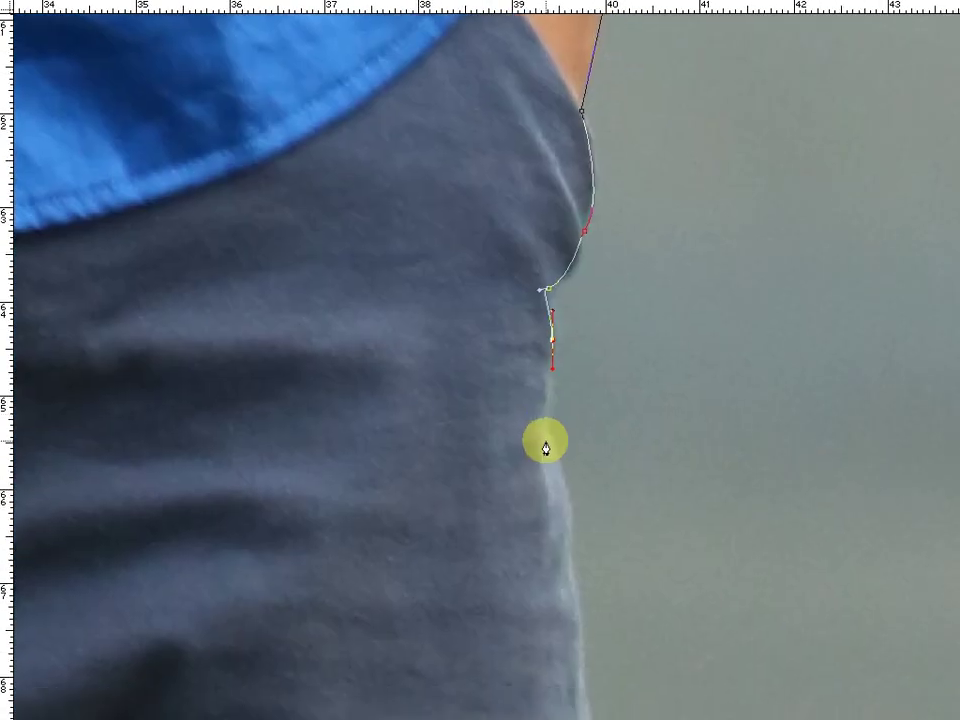
{"action": "left_click", "coordinate": [545, 432]}
{"action": "left_click_drag", "start_coordinate": [572, 542], "coordinate": [574, 578]}
{"action": "scroll", "coordinate": [570, 570], "scroll_direction": "down", "scroll_amount": 6}
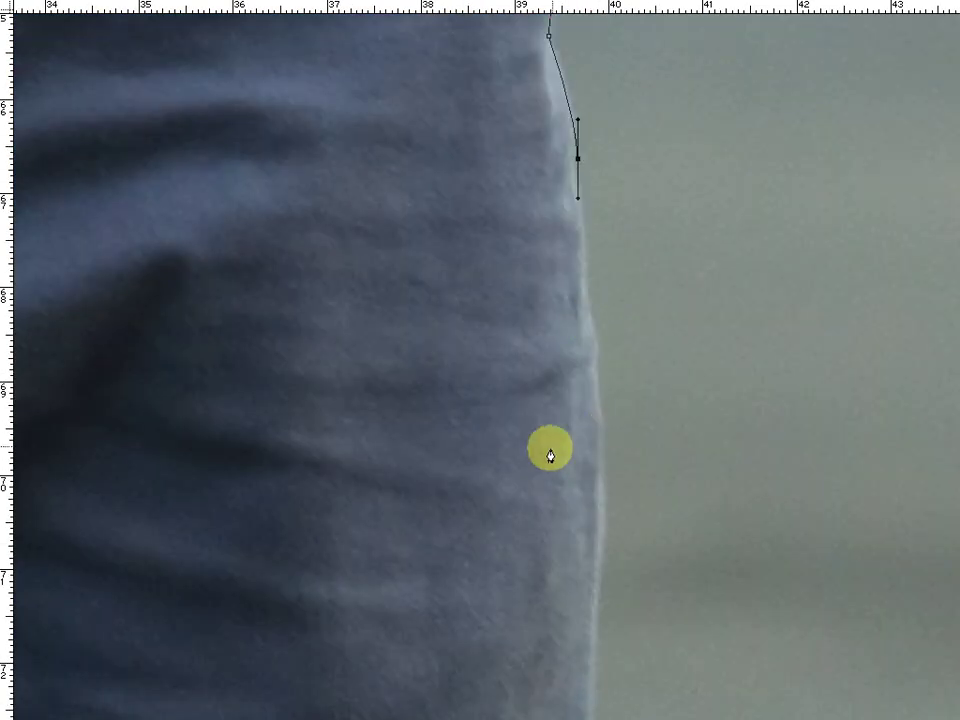
{"action": "left_click_drag", "start_coordinate": [604, 484], "coordinate": [600, 521]}
{"action": "scroll", "coordinate": [598, 440], "scroll_direction": "down", "scroll_amount": 5}
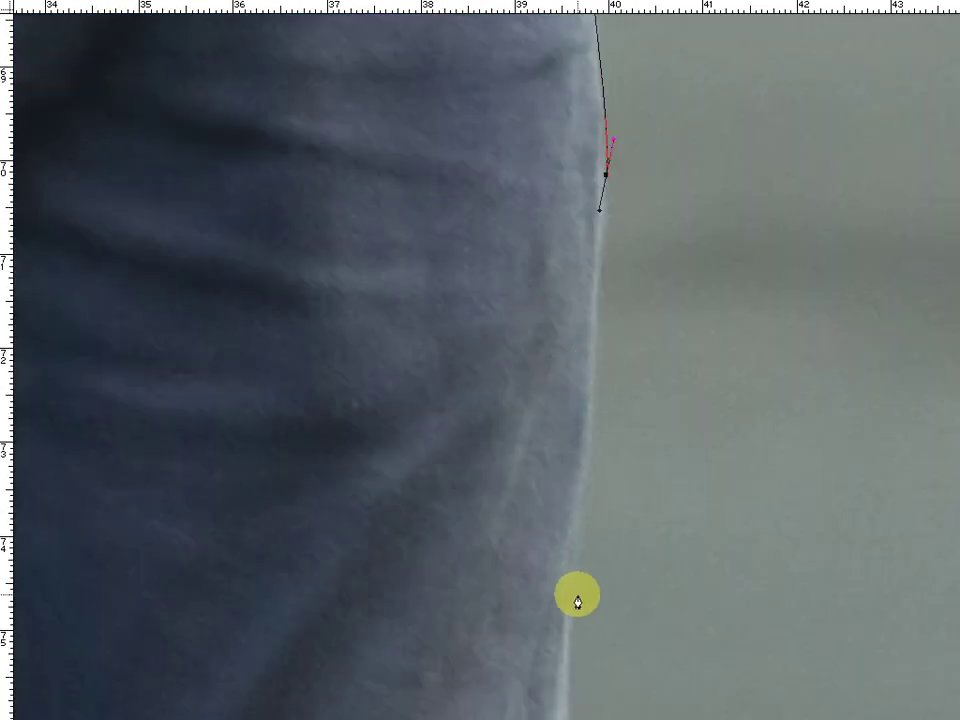
{"action": "left_click_drag", "start_coordinate": [565, 638], "coordinate": [565, 705]}
{"action": "scroll", "coordinate": [568, 407], "scroll_direction": "down", "scroll_amount": 7}
{"action": "mouse_move", "coordinate": [566, 524]}
{"action": "left_mouse_down"}
{"action": "mouse_move", "coordinate": [568, 561]}
{"action": "mouse_move", "coordinate": [594, 301]}
{"action": "left_mouse_up"}
{"action": "left_click_drag", "start_coordinate": [624, 590], "coordinate": [628, 643]}
Run the outline up the inner trouser edge to the top of the gap between the legs
{"action": "scroll", "coordinate": [658, 559], "scroll_direction": "left", "scroll_amount": 1}
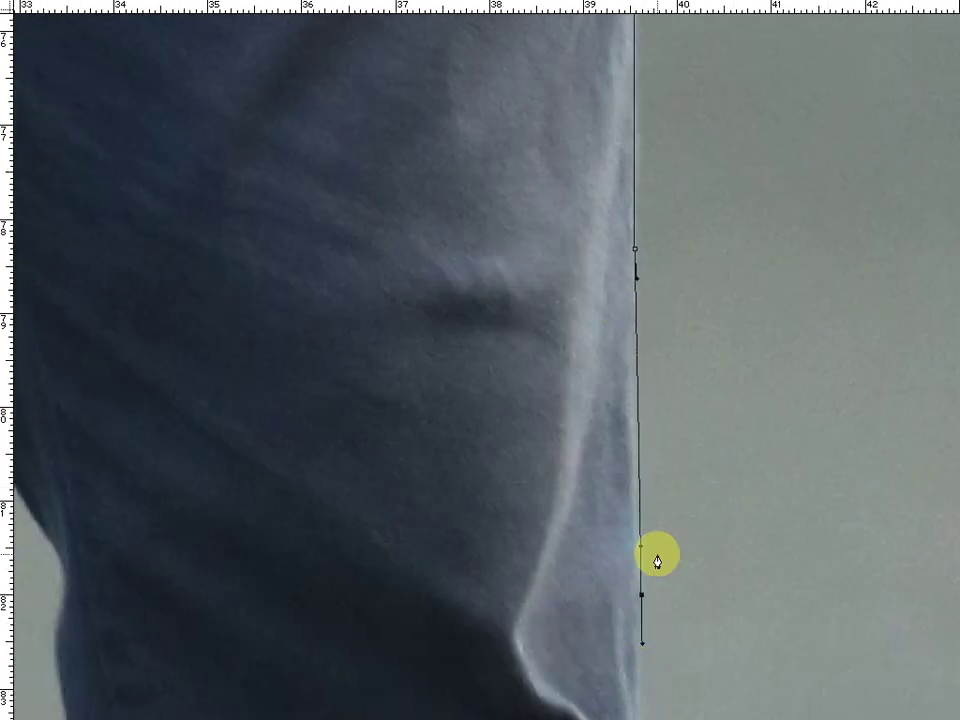
{"action": "scroll", "coordinate": [436, 715], "scroll_direction": "left", "scroll_amount": 5}
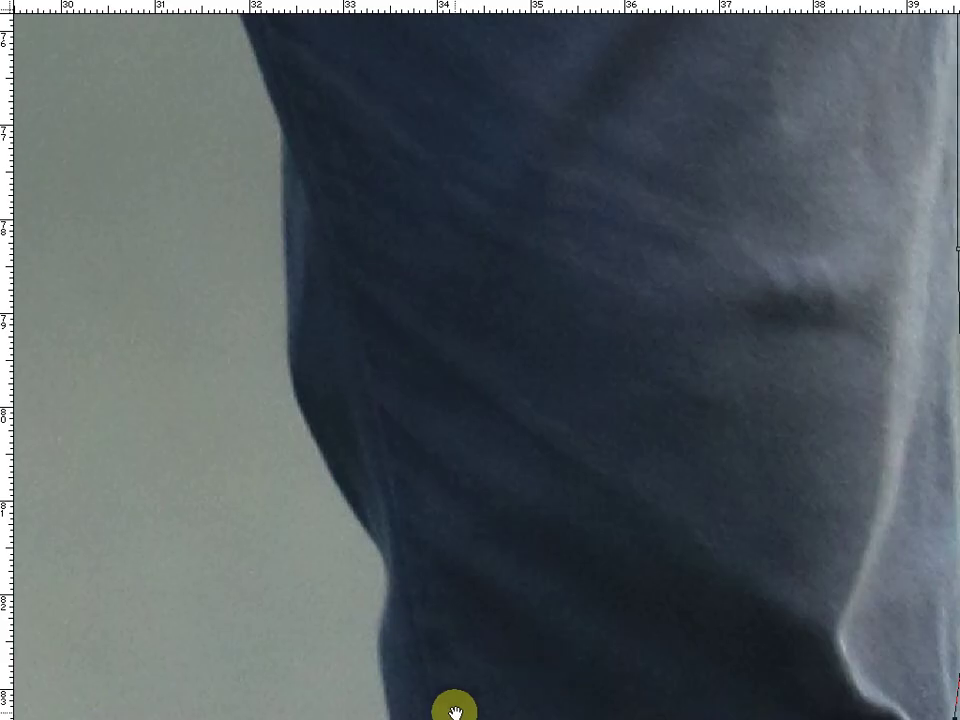
{"action": "scroll", "coordinate": [454, 707], "scroll_direction": "left", "scroll_amount": 1}
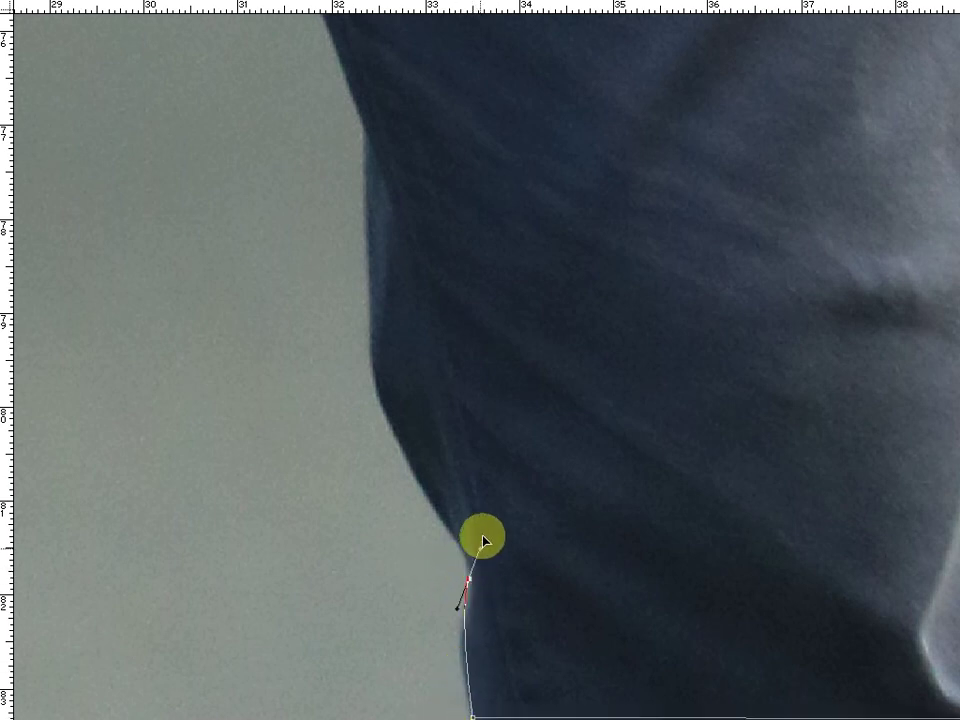
{"action": "left_click_drag", "start_coordinate": [483, 542], "coordinate": [475, 508]}
{"action": "left_click", "coordinate": [439, 512]}
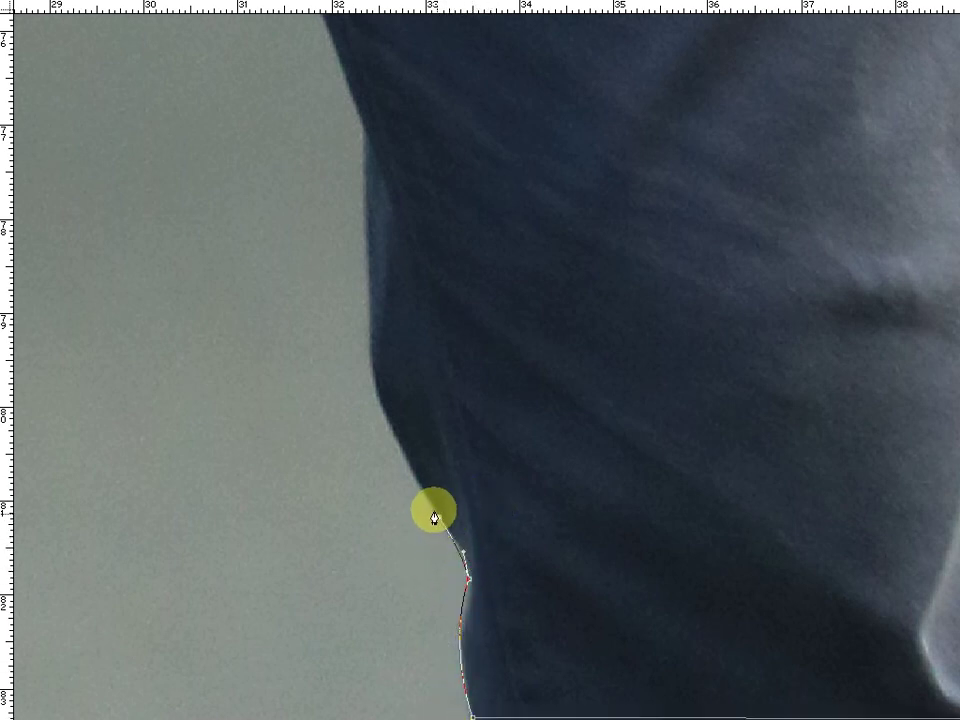
{"action": "scroll", "coordinate": [420, 514], "scroll_direction": "up", "scroll_amount": 2}
{"action": "left_click_drag", "start_coordinate": [401, 439], "coordinate": [418, 375]}
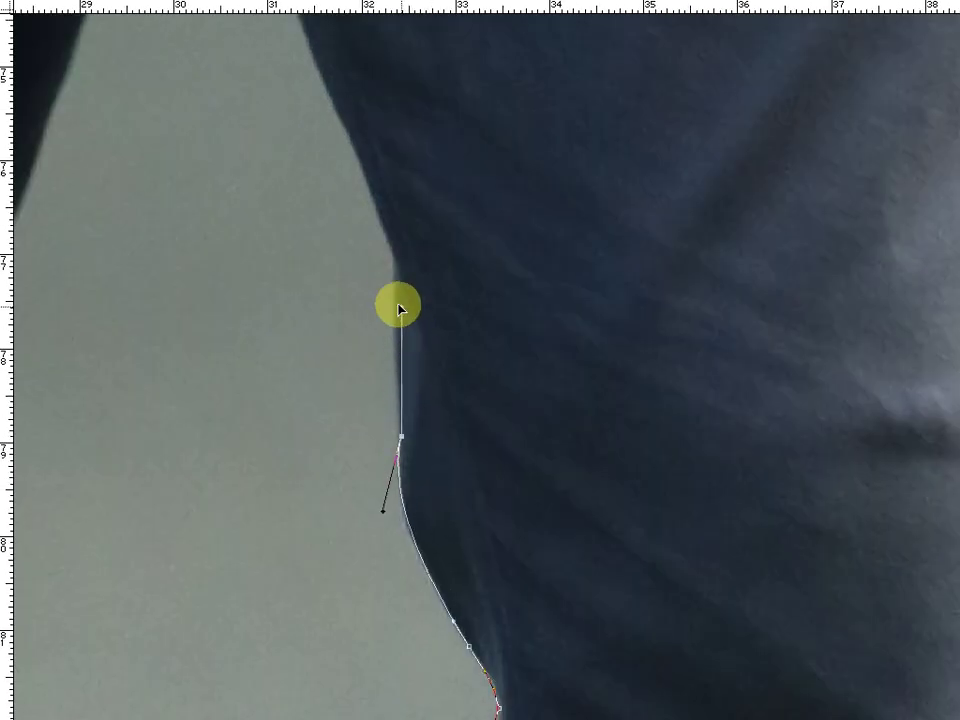
{"action": "mouse_move", "coordinate": [393, 293]}
{"action": "left_mouse_down"}
{"action": "mouse_move", "coordinate": [396, 253]}
{"action": "mouse_move", "coordinate": [631, 531]}
{"action": "left_mouse_up"}
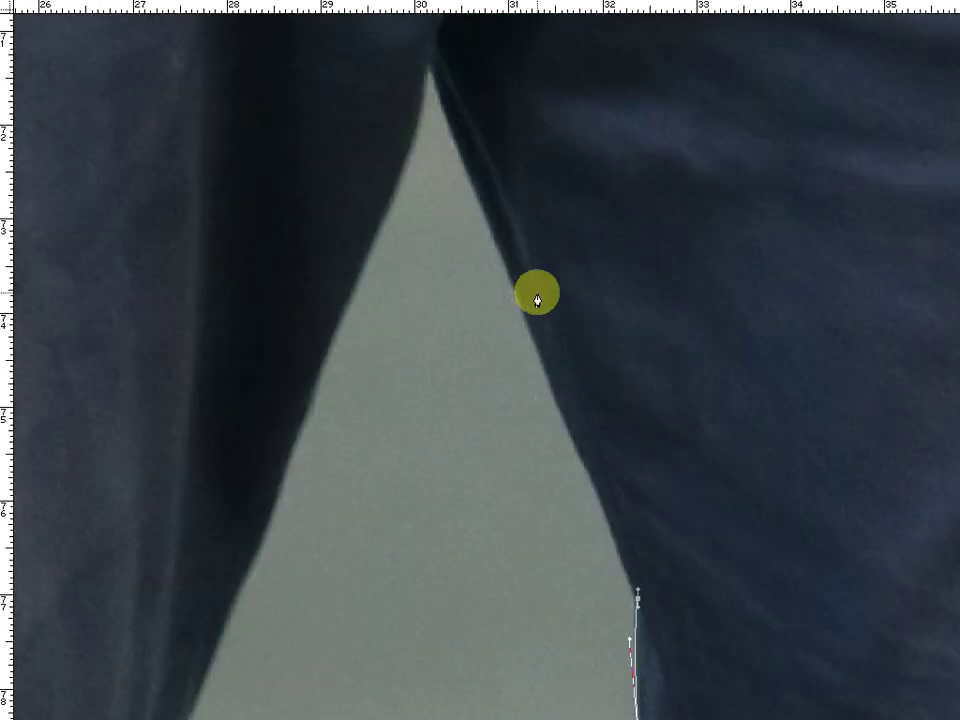
{"action": "left_click", "coordinate": [498, 240]}
{"action": "left_click", "coordinate": [430, 63]}
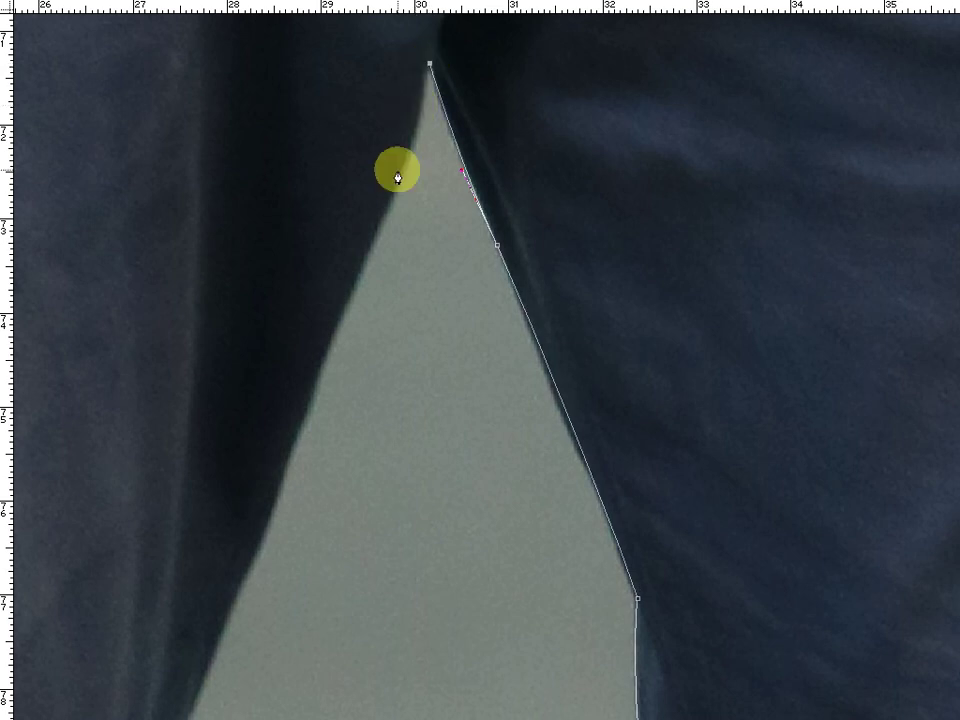
Close the path down the other leg, fit the photo on screen and load it as a selection
{"action": "scroll", "coordinate": [497, 300], "scroll_direction": "down", "scroll_amount": 3}
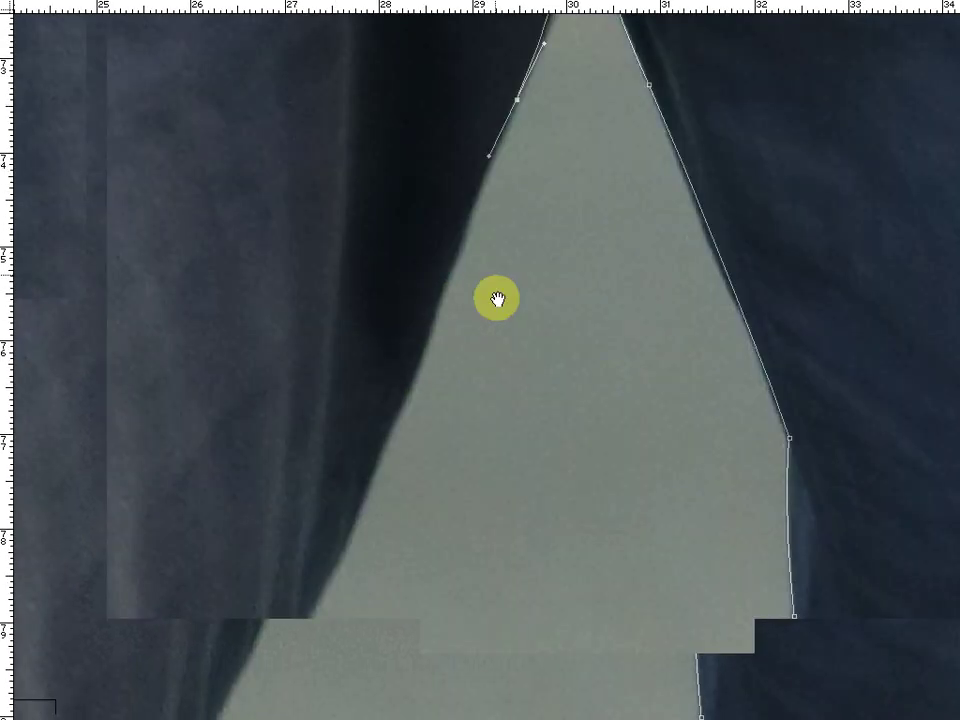
{"action": "scroll", "coordinate": [510, 387], "scroll_direction": "left", "scroll_amount": 3}
{"action": "left_click_drag", "start_coordinate": [498, 398], "coordinate": [475, 444]}
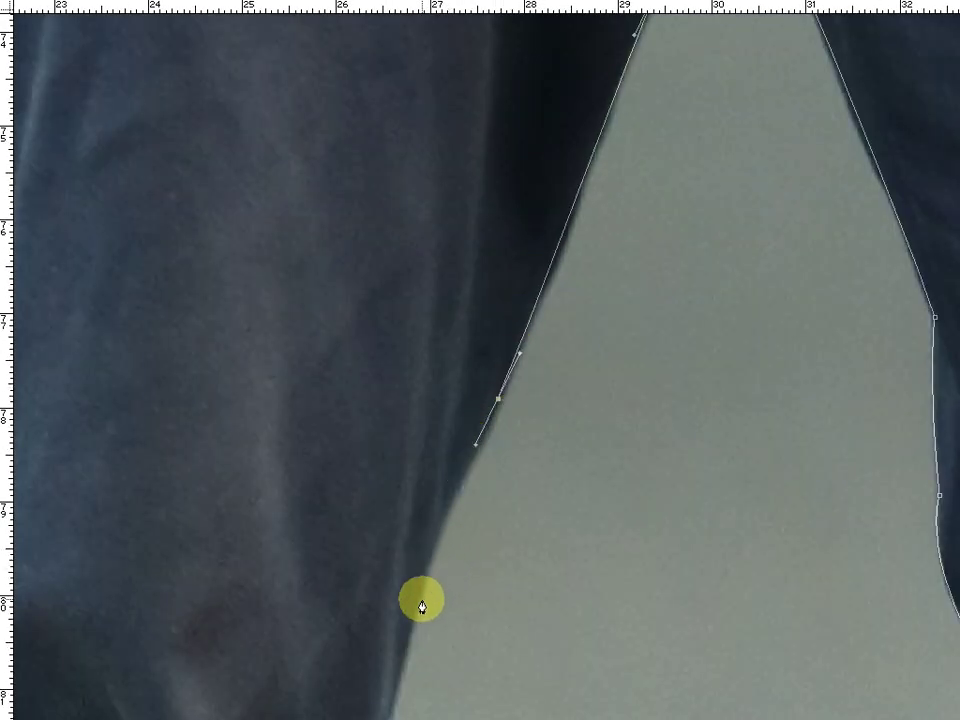
{"action": "left_click_drag", "start_coordinate": [418, 615], "coordinate": [414, 630]}
{"action": "scroll", "coordinate": [414, 621], "scroll_direction": "down", "scroll_amount": 3}
{"action": "scroll", "coordinate": [414, 621], "scroll_direction": "left", "scroll_amount": 3}
{"action": "left_click_drag", "start_coordinate": [521, 665], "coordinate": [510, 712]}
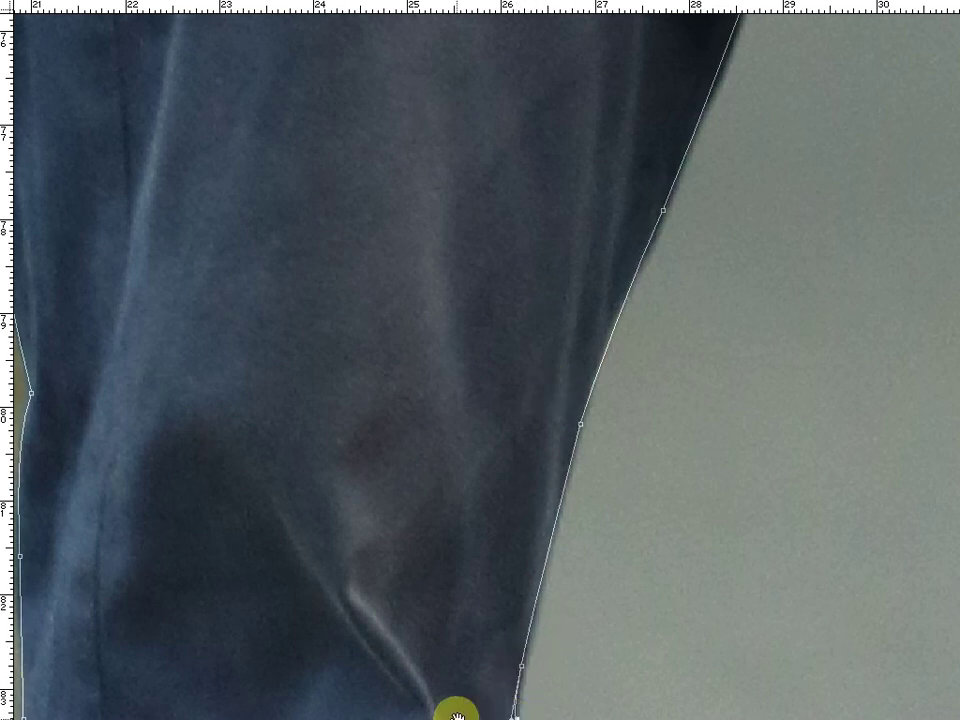
{"action": "key", "text": "ctrl+minus"}
{"action": "key", "text": "ctrl+0"}
{"action": "key", "text": "ctrl+Return"}
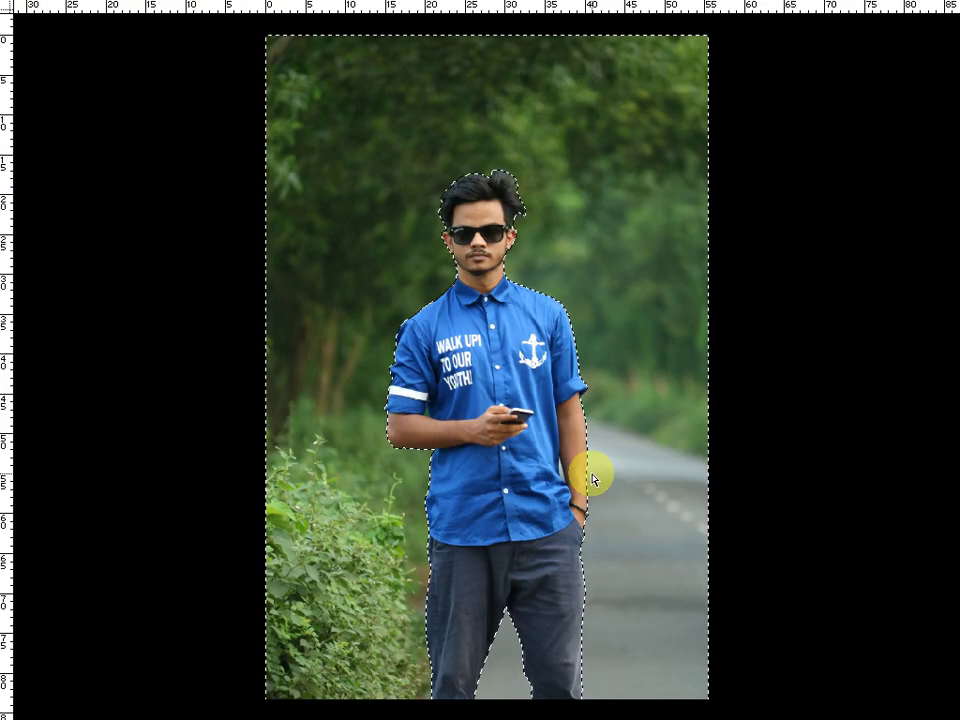
Feather the man's selection by 2 pixels and copy it to a new Layer 1
{"action": "key", "text": "Tab"}
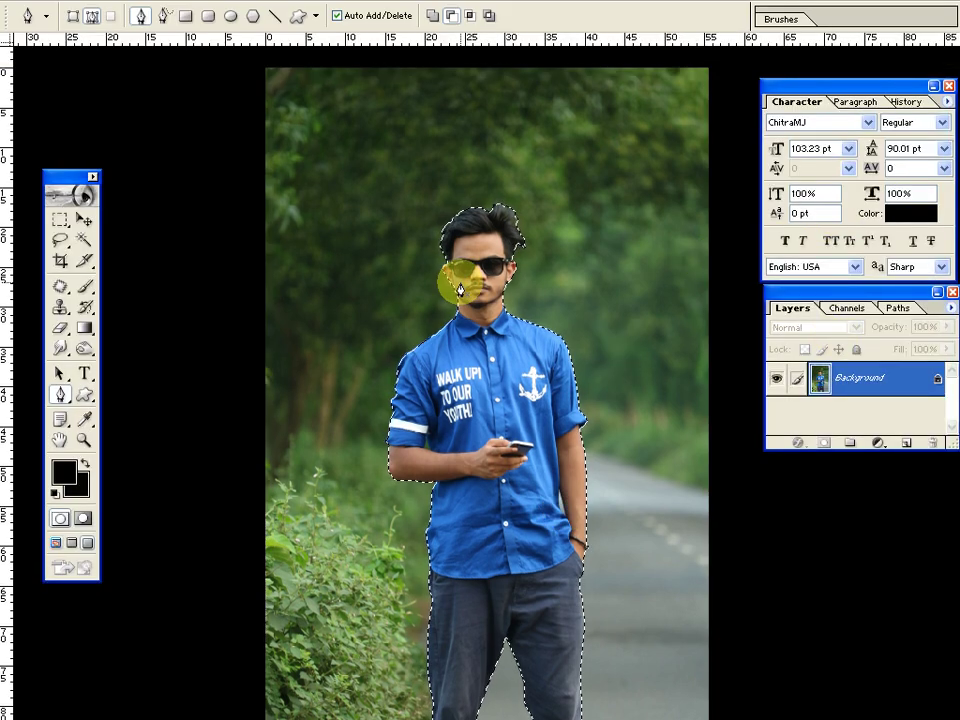
{"action": "left_click", "coordinate": [60, 219]}
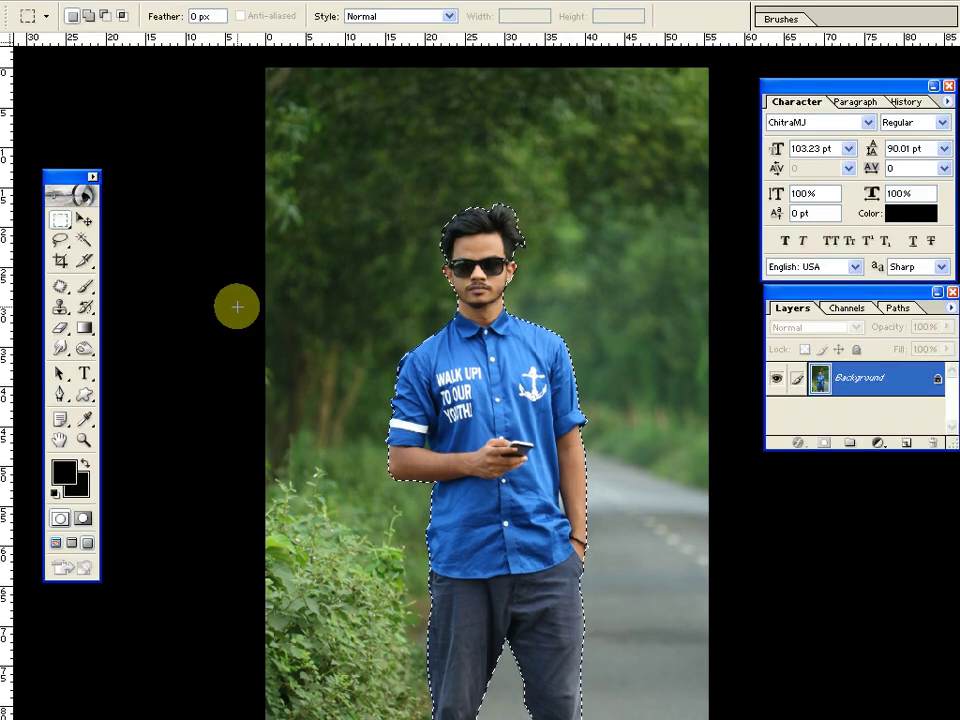
{"action": "right_click", "coordinate": [472, 376]}
{"action": "left_click", "coordinate": [489, 413]}
{"action": "type", "text": "2"}
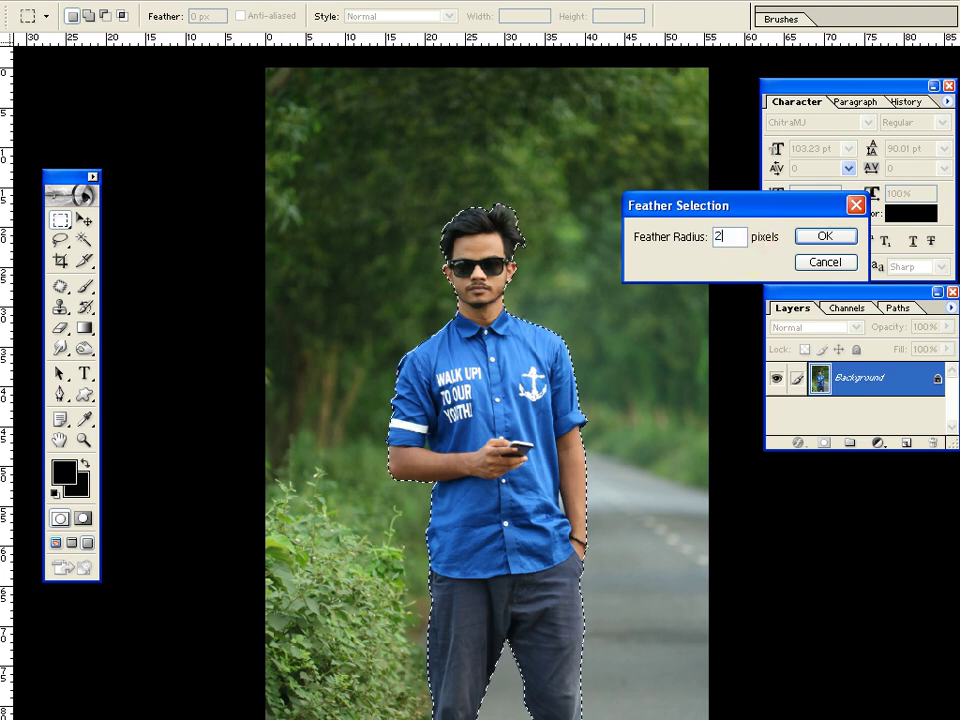
{"action": "key", "text": "Return"}
{"action": "key", "text": "ctrl+j"}
Inspect the Layer 1 cutout with the Background hidden, checking the green patch near the elbow
{"action": "key", "text": "v"}
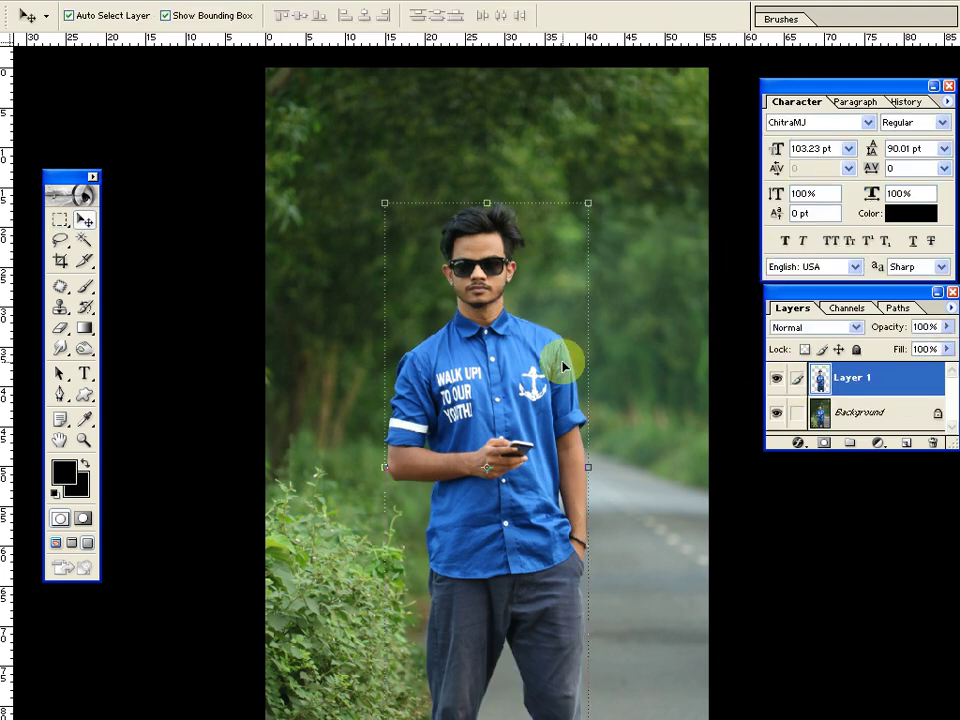
{"action": "left_click_drag", "start_coordinate": [563, 368], "coordinate": [671, 287]}
{"action": "key", "text": "ctrl+z"}
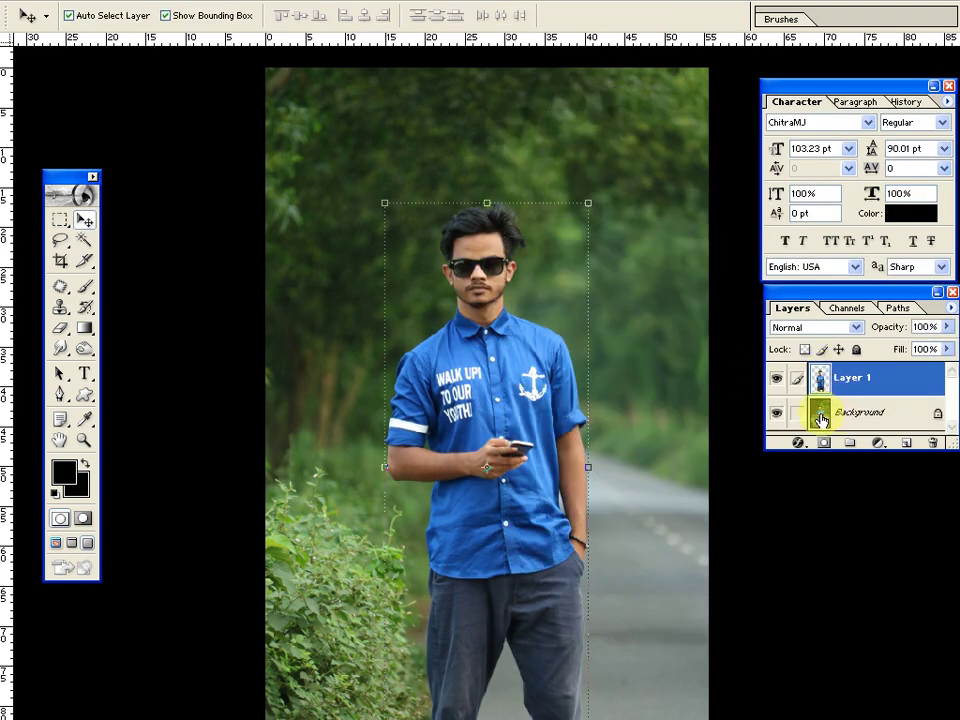
{"action": "left_click", "coordinate": [776, 412]}
{"action": "key", "text": "ctrl+plus"}
{"action": "key", "text": "ctrl+plus"}
{"action": "key", "text": "ctrl+plus"}
{"action": "key", "text": "w"}
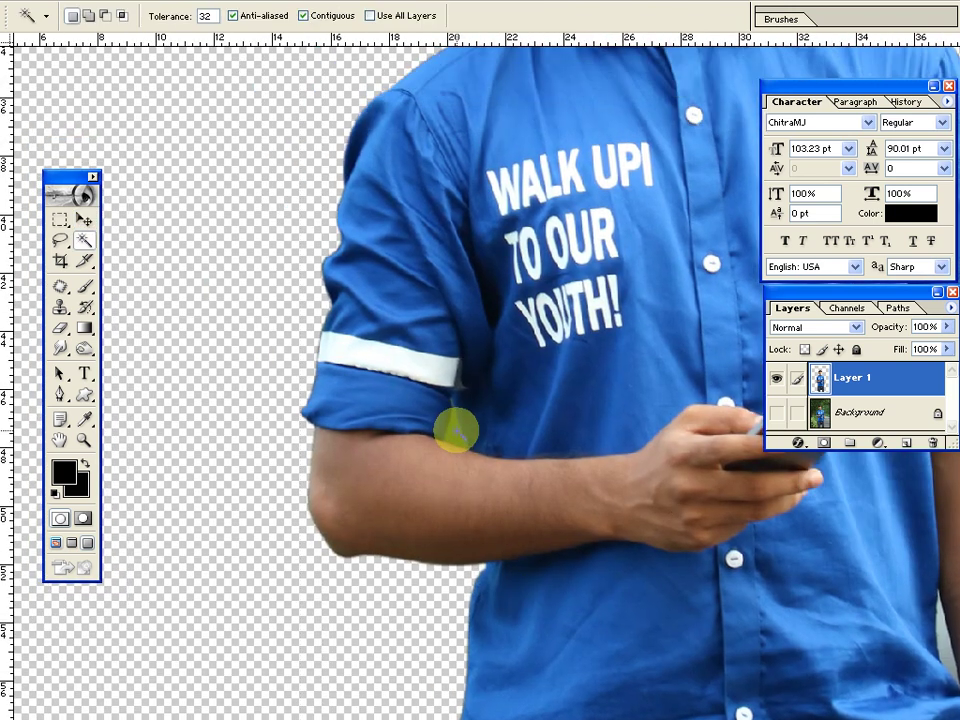
{"action": "left_click", "coordinate": [454, 428]}
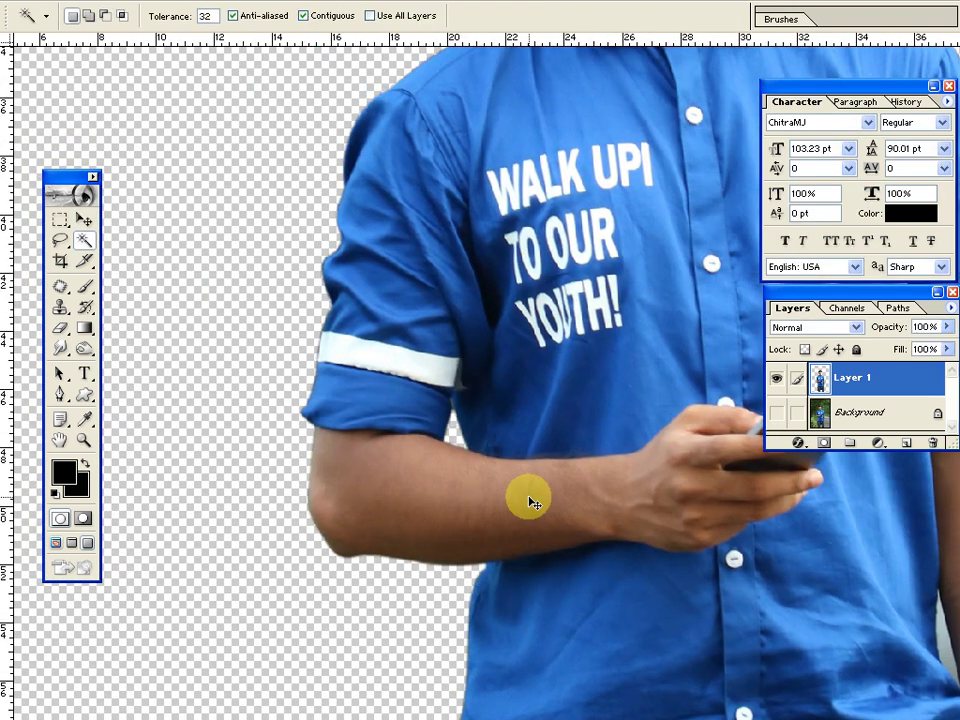
{"action": "key", "text": "ctrl+minus"}
{"action": "key", "text": "ctrl+minus"}
{"action": "key", "text": "ctrl+minus"}
{"action": "key", "text": "v"}
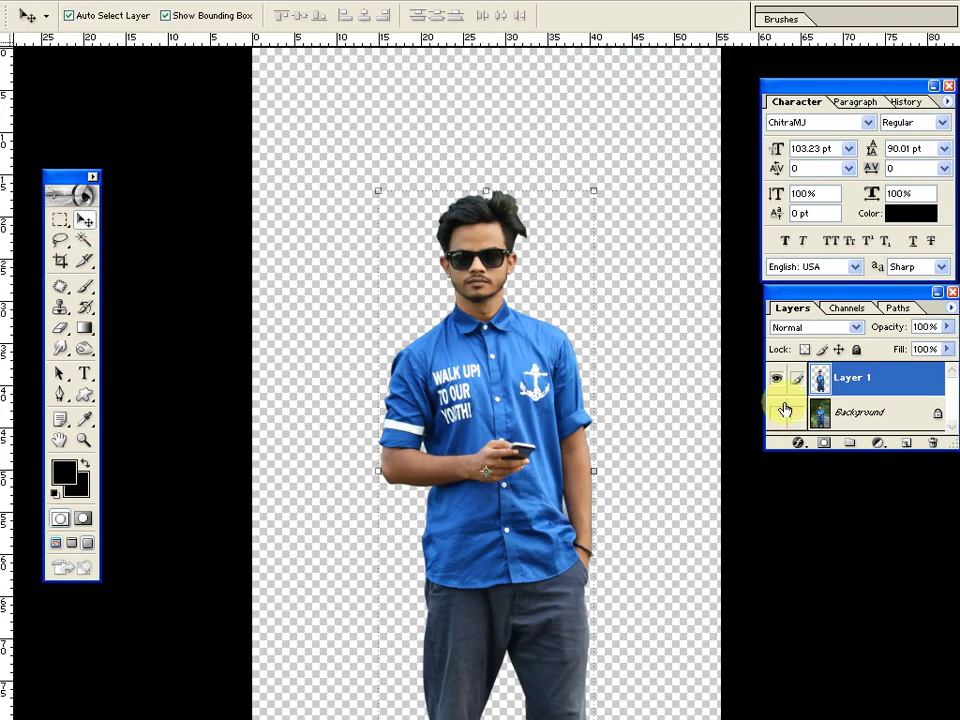
{"action": "left_click", "coordinate": [776, 412]}
{"action": "key", "text": "ctrl+minus"}
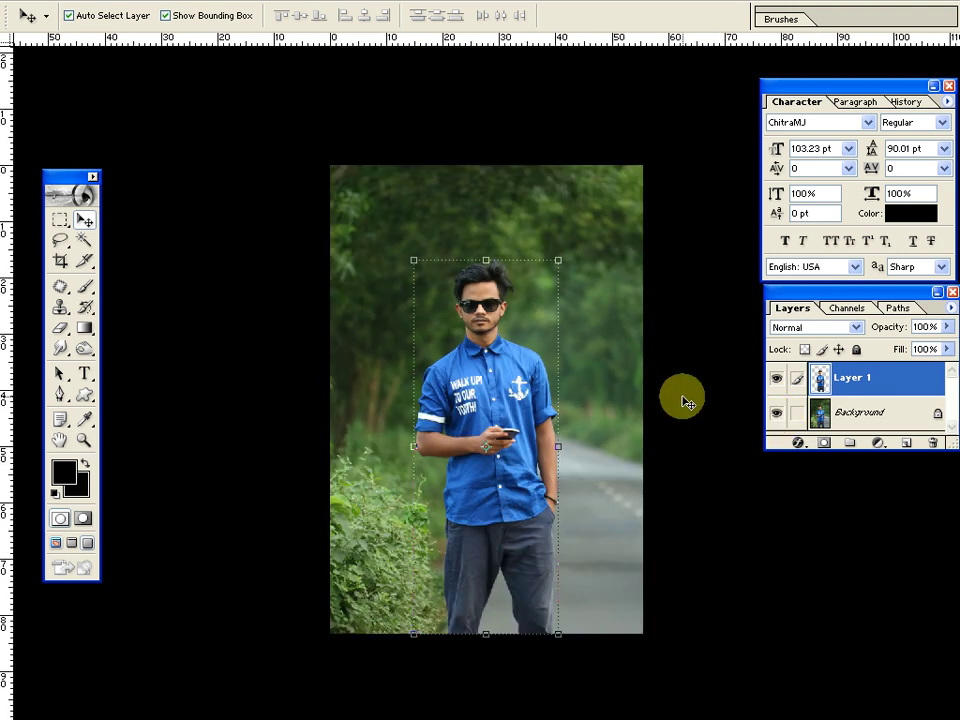
On the Background layer, lasso the roadside bushes at the bottom left
{"action": "left_click", "coordinate": [585, 229]}
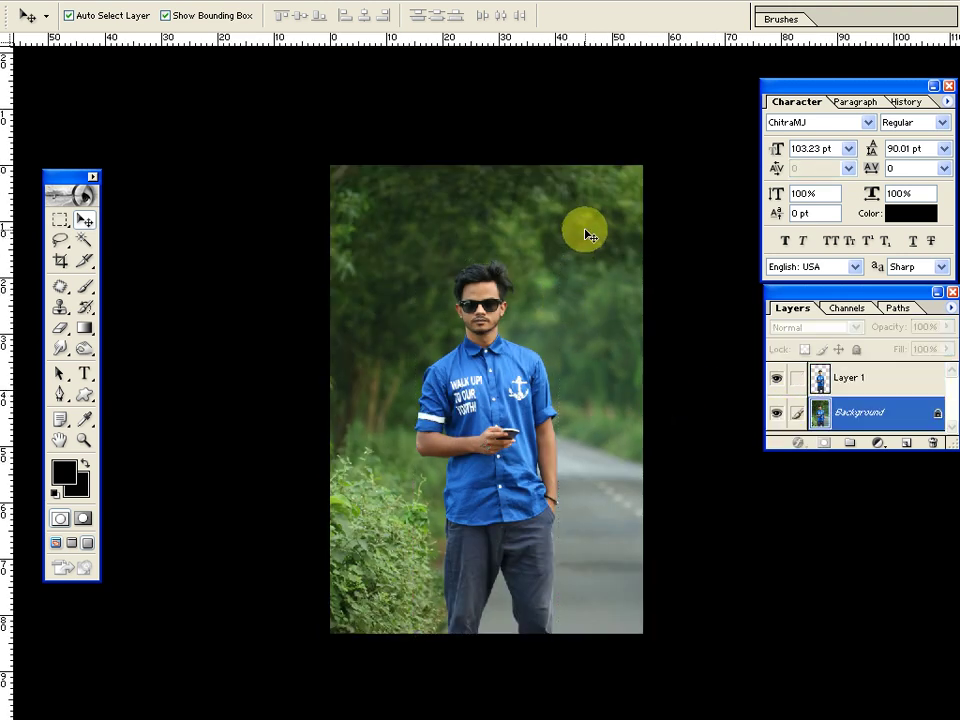
{"action": "key", "text": "l"}
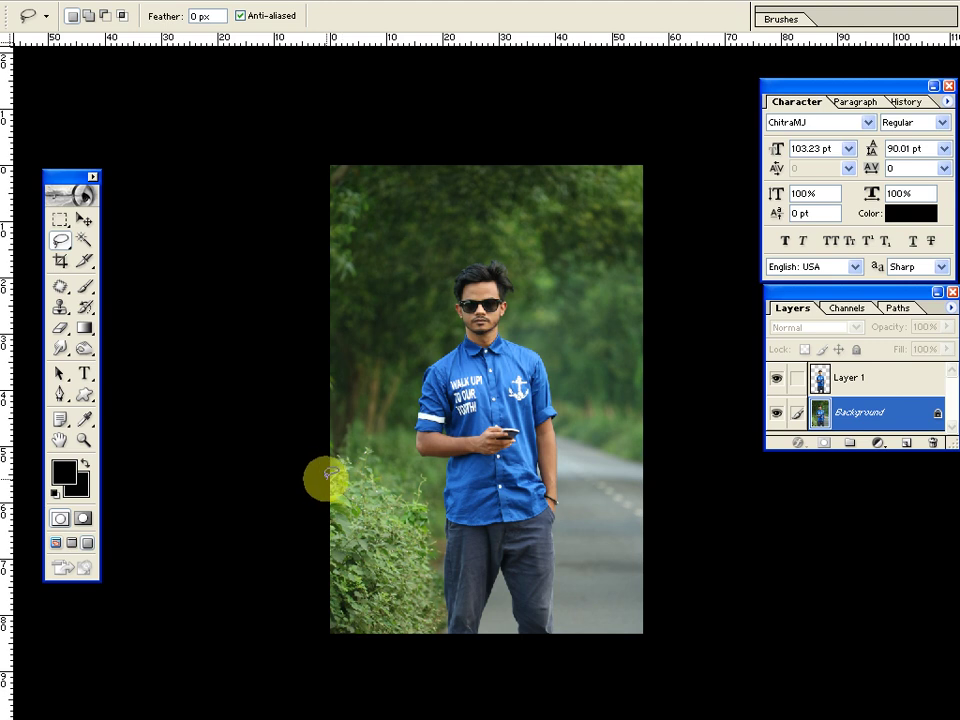
{"action": "key", "text": "w"}
{"action": "left_click", "coordinate": [360, 514]}
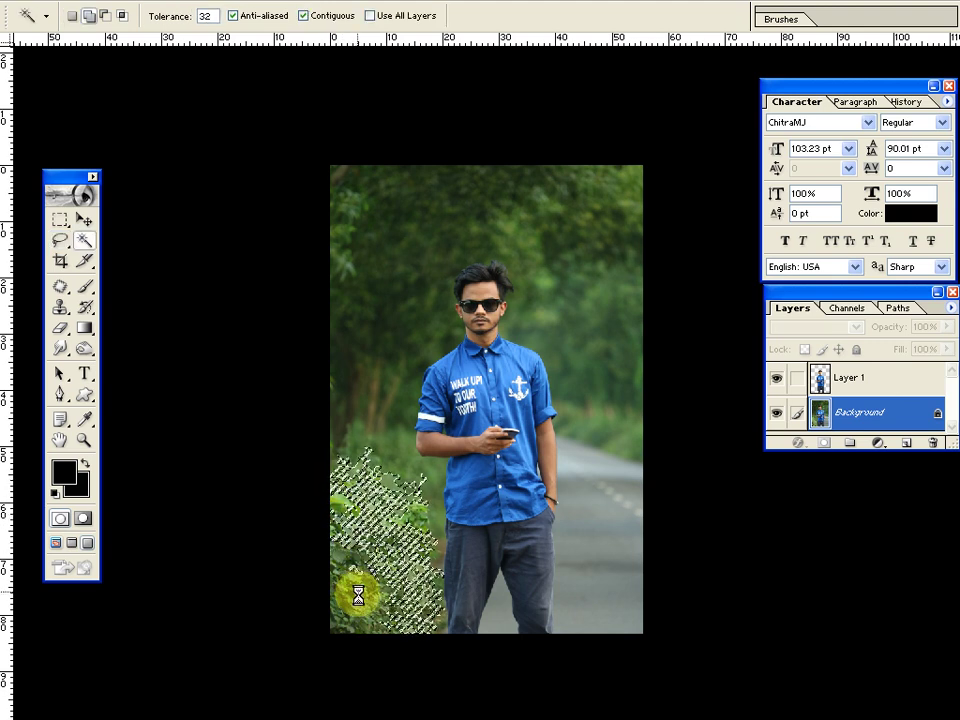
{"action": "left_click", "coordinate": [381, 602], "text": "shift"}
{"action": "key", "text": "l"}
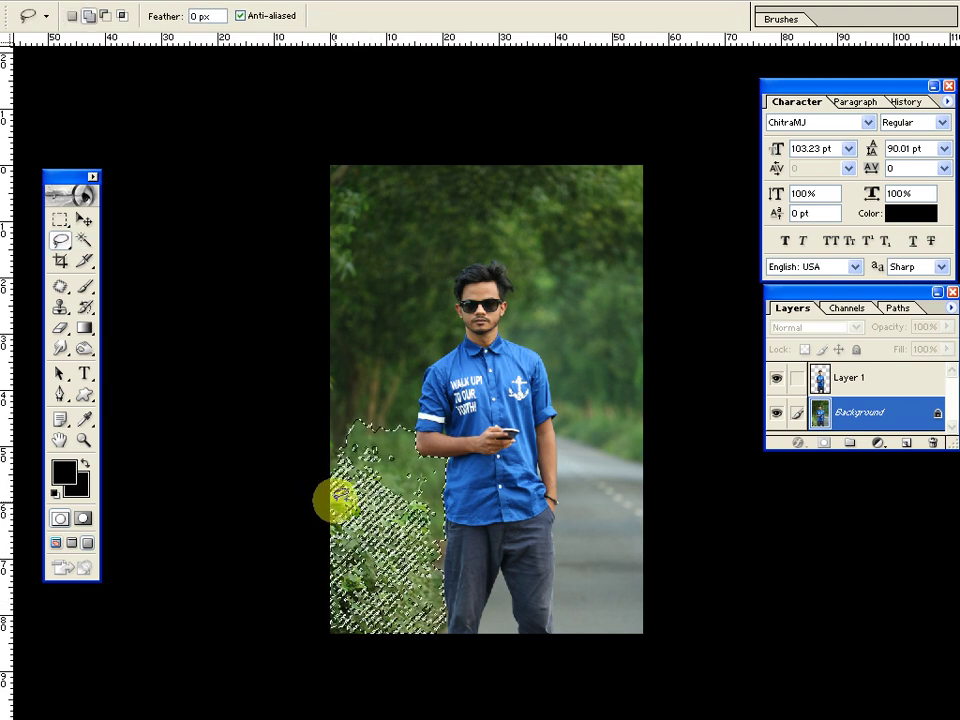
{"action": "key", "text": "Tab"}
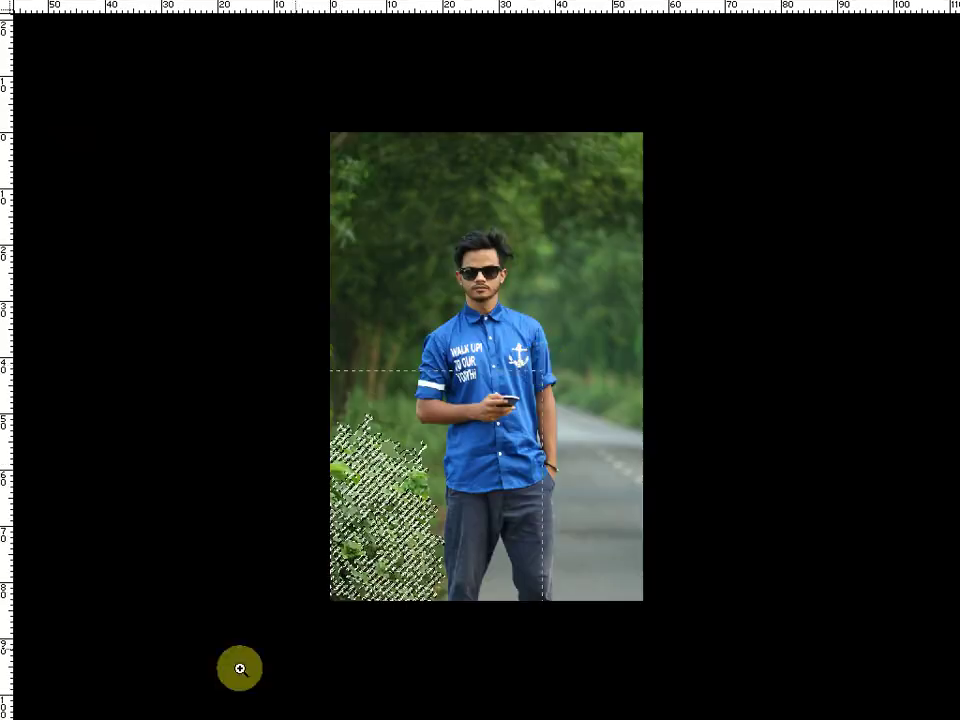
{"action": "left_click", "coordinate": [240, 669]}
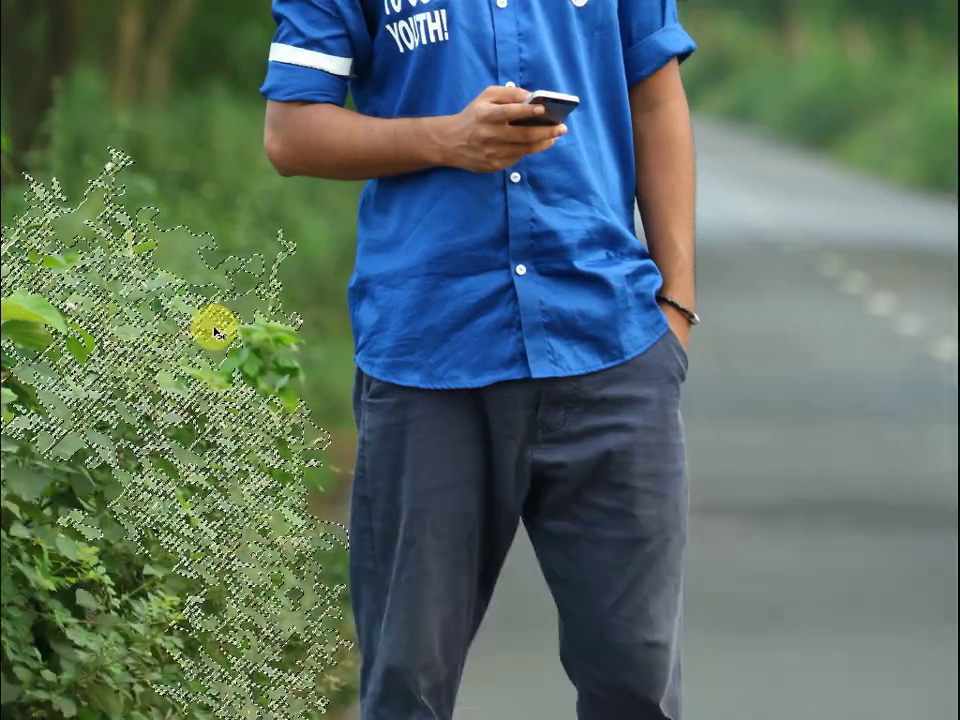
{"action": "key", "text": "ctrl+d"}
{"action": "mouse_move", "coordinate": [38, 210]}
{"action": "left_mouse_down"}
{"action": "mouse_move", "coordinate": [108, 172]}
{"action": "mouse_move", "coordinate": [116, 215]}
{"action": "mouse_move", "coordinate": [170, 262]}
{"action": "mouse_move", "coordinate": [284, 320]}
{"action": "mouse_move", "coordinate": [313, 429]}
{"action": "mouse_move", "coordinate": [349, 690]}
{"action": "mouse_move", "coordinate": [149, 708]}
{"action": "mouse_move", "coordinate": [8, 220]}
{"action": "left_mouse_up"}
{"action": "key", "text": "ctrl+0"}
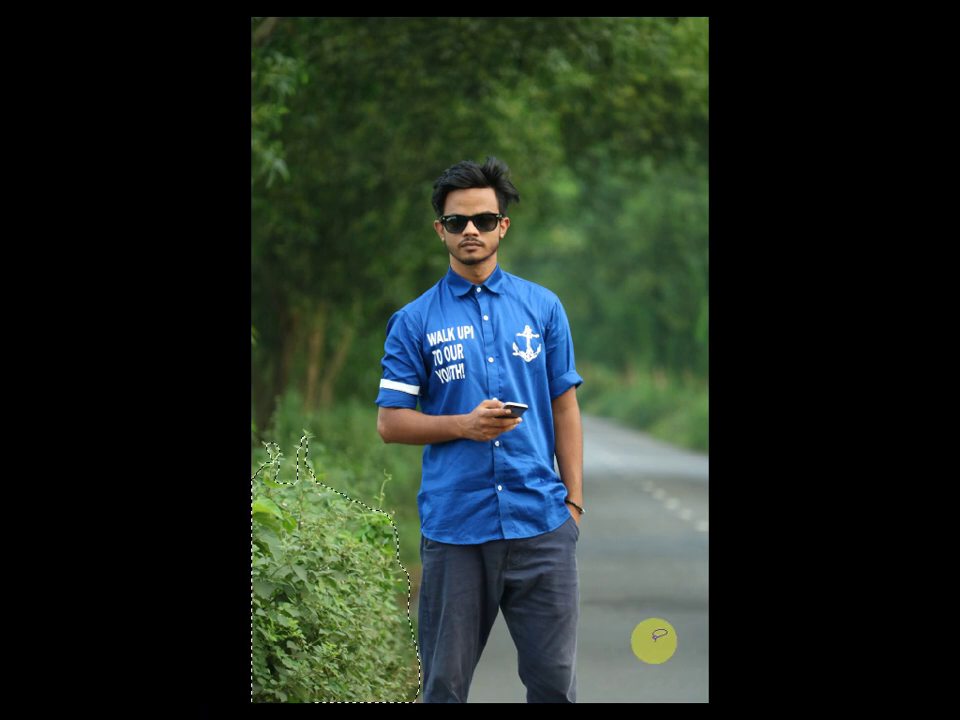
Feather the bushes 20 px, apply Color Balance +31, 0, -21, then deselect and invert
{"action": "key", "text": "shift+F6"}
{"action": "type", "text": "20"}
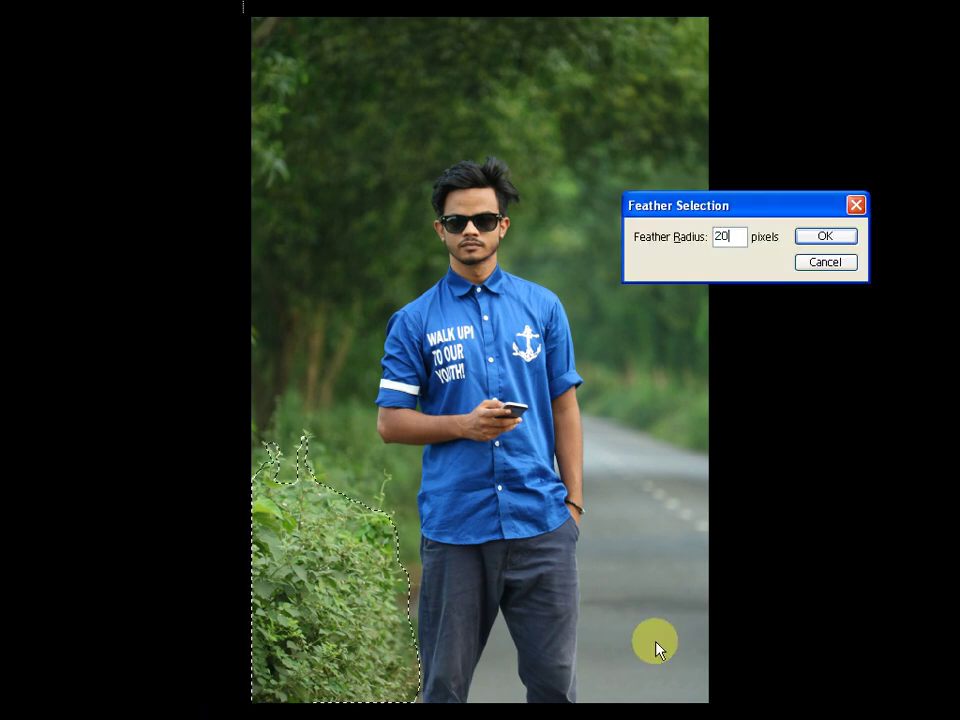
{"action": "key", "text": "Return"}
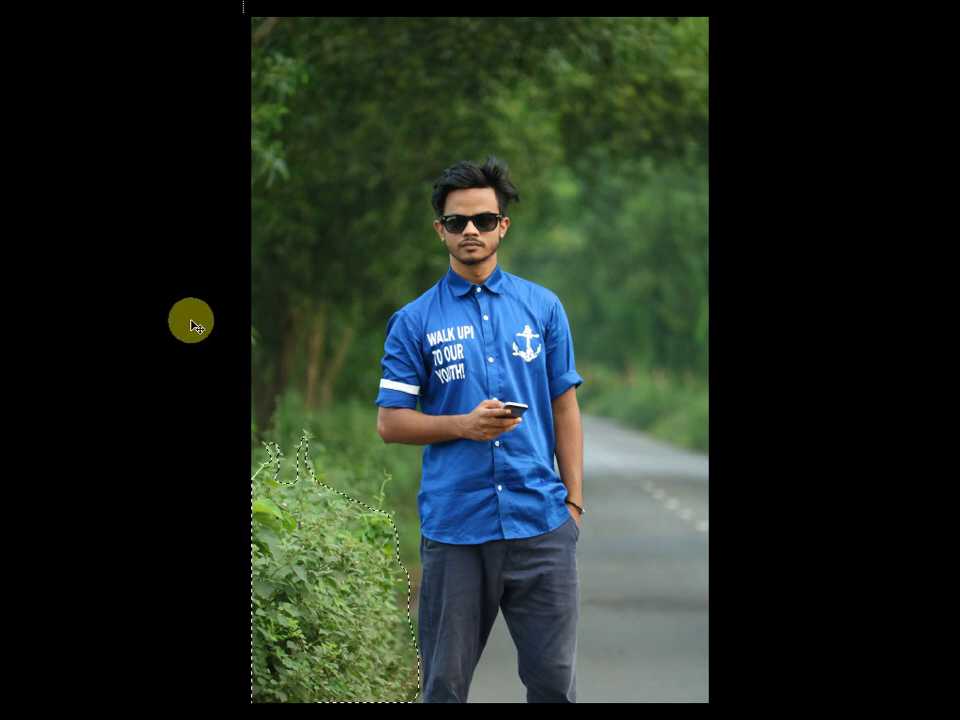
{"action": "key", "text": "ctrl+b"}
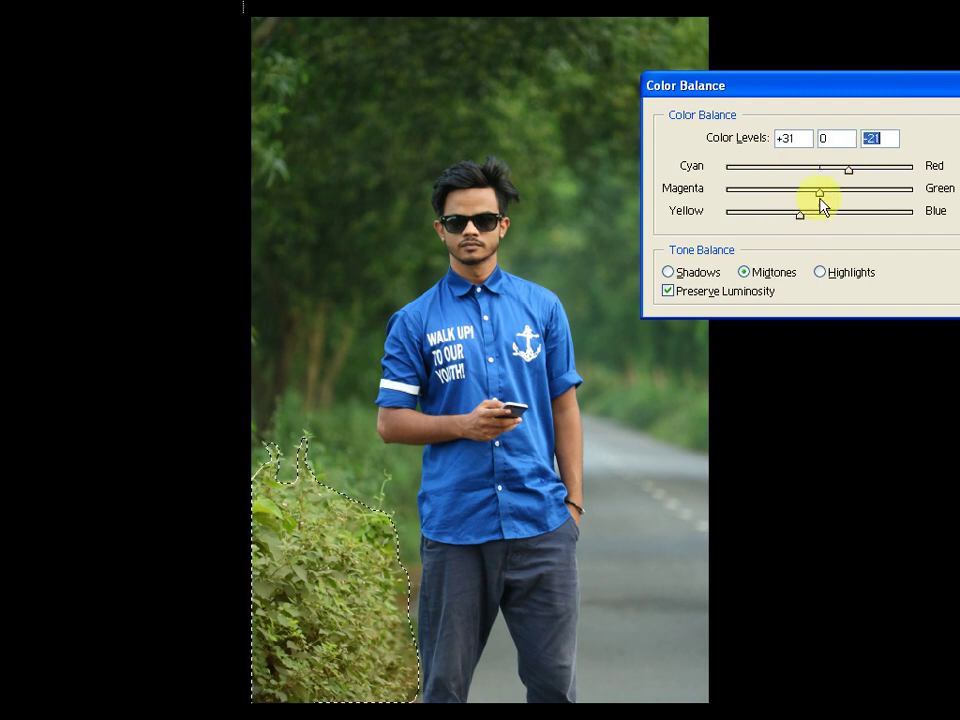
{"action": "left_click_drag", "start_coordinate": [838, 198], "coordinate": [841, 192]}
{"action": "key", "text": "Return"}
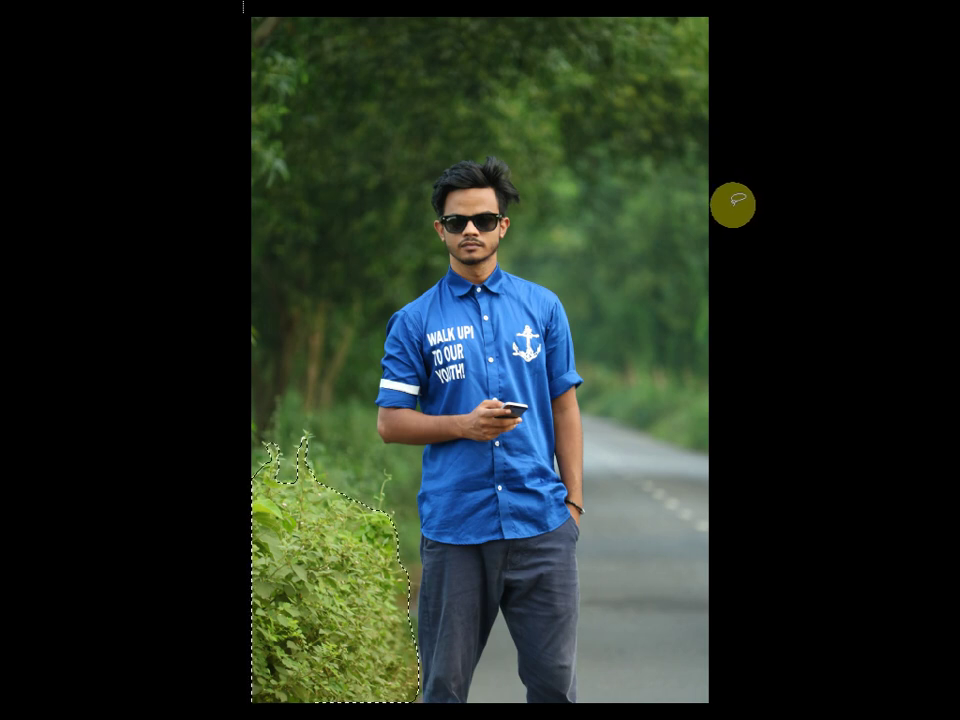
{"action": "key", "text": "ctrl+d"}
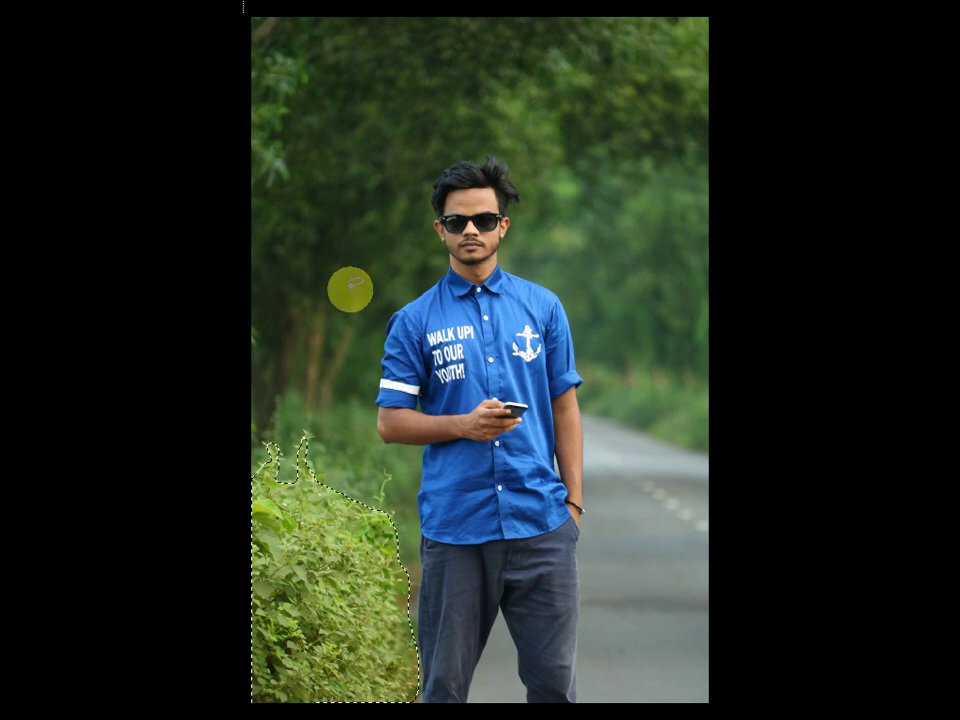
{"action": "key", "text": "ctrl+shift+i"}
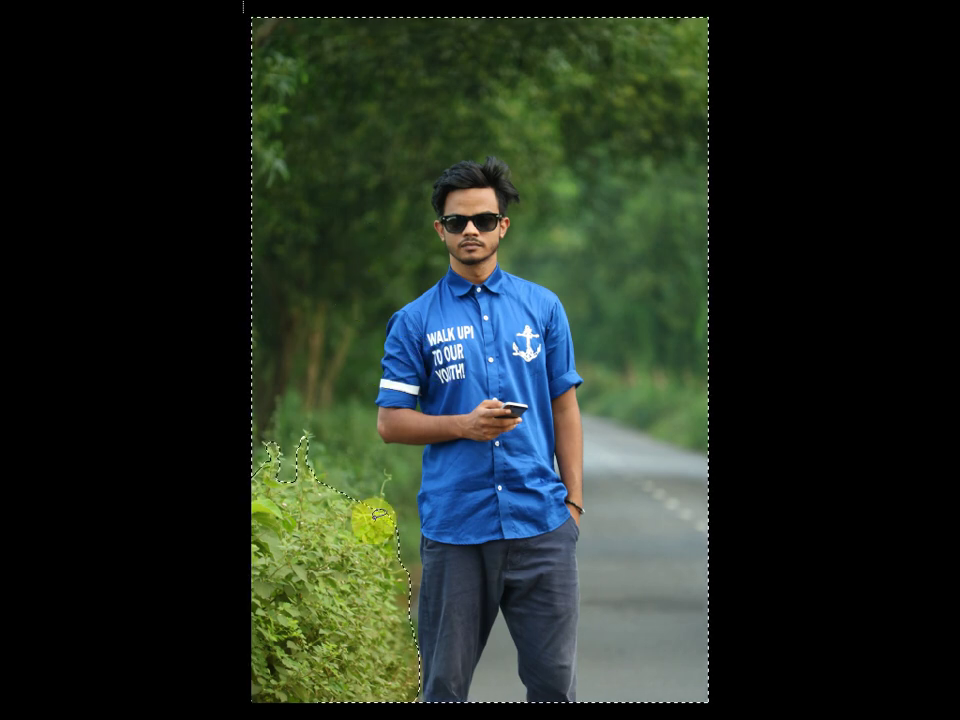
Lasso out the lower area, feather 20 px and apply Color Balance -26, -13, +20
{"action": "mouse_move", "coordinate": [408, 573]}
{"action": "left_mouse_down"}
{"action": "mouse_move", "coordinate": [544, 396]}
{"action": "mouse_move", "coordinate": [646, 421]}
{"action": "mouse_move", "coordinate": [316, 688]}
{"action": "mouse_move", "coordinate": [298, 686]}
{"action": "mouse_move", "coordinate": [328, 681]}
{"action": "mouse_move", "coordinate": [330, 654]}
{"action": "mouse_move", "coordinate": [416, 712]}
{"action": "left_mouse_up"}
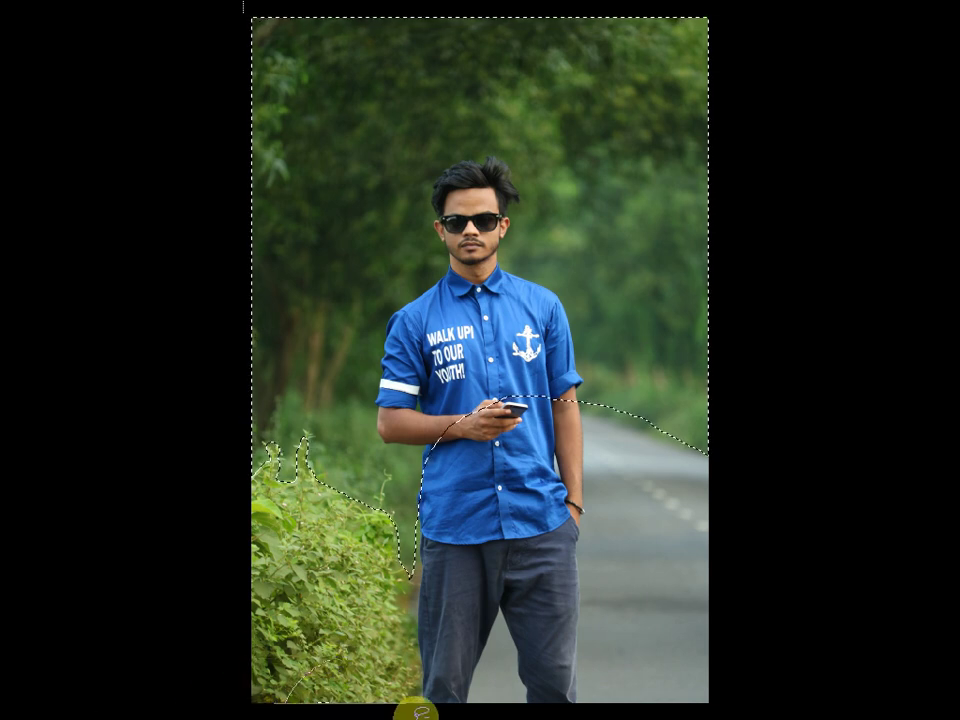
{"action": "key", "text": "shift+F6"}
{"action": "key", "text": "Return"}
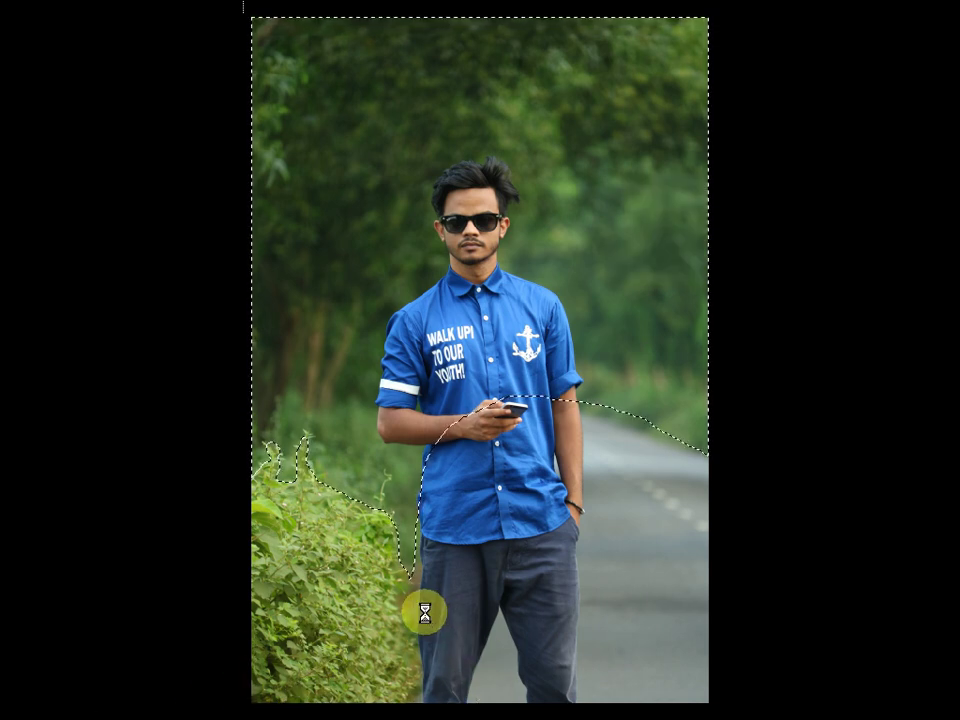
{"action": "key", "text": "ctrl+b"}
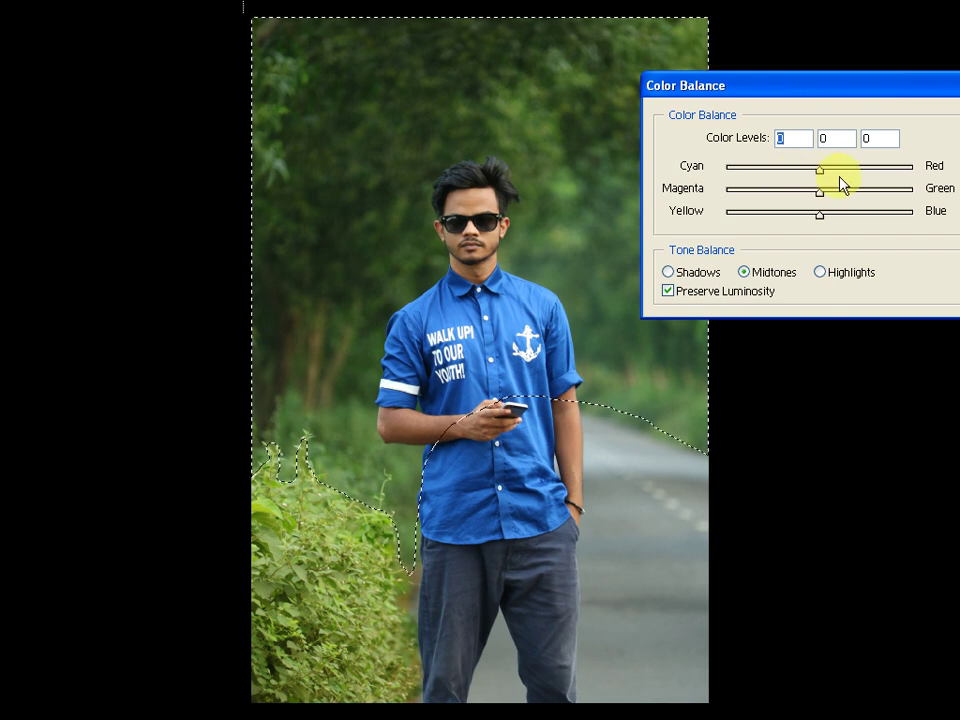
{"action": "left_click_drag", "start_coordinate": [806, 175], "coordinate": [822, 220]}
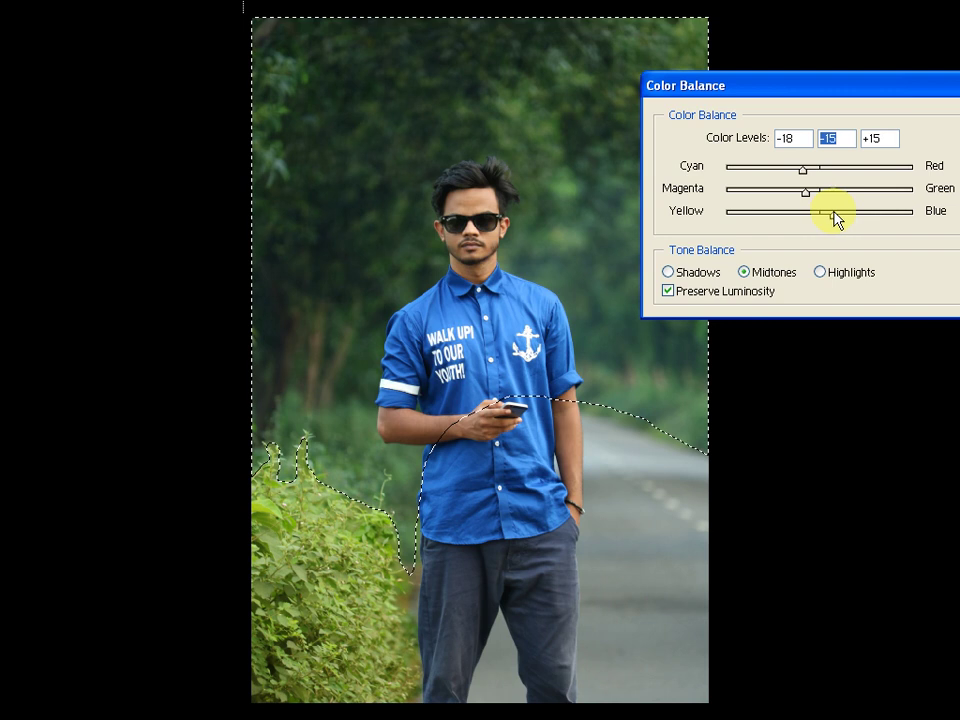
{"action": "mouse_move", "coordinate": [805, 176]}
{"action": "left_mouse_down"}
{"action": "mouse_move", "coordinate": [794, 176]}
{"action": "mouse_move", "coordinate": [807, 197]}
{"action": "mouse_move", "coordinate": [838, 222]}
{"action": "mouse_move", "coordinate": [842, 214]}
{"action": "left_mouse_up"}
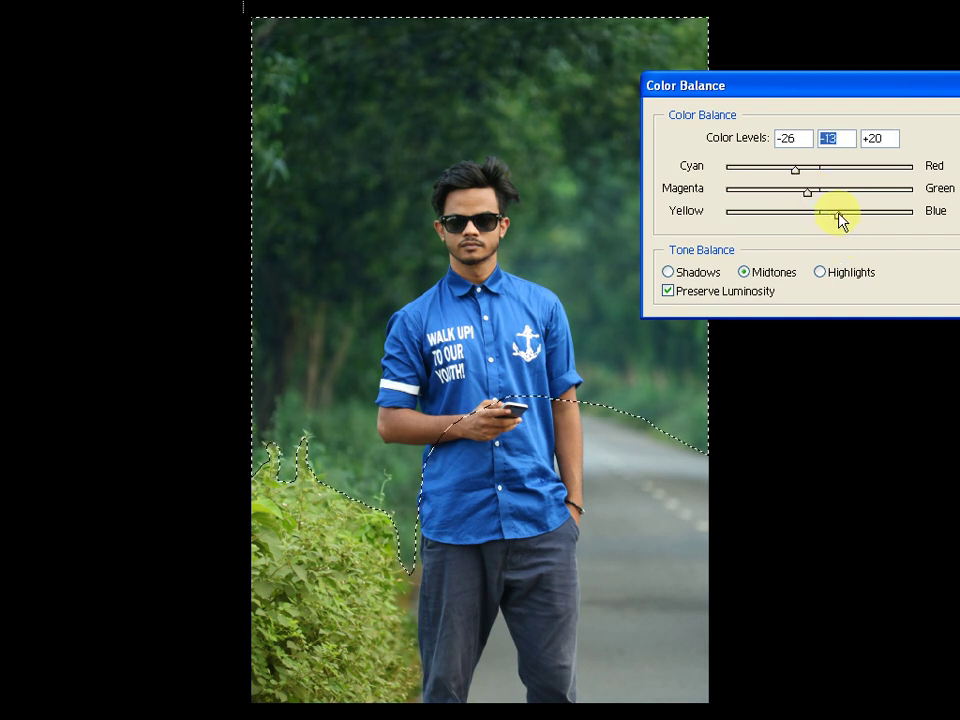
{"action": "key", "text": "Return"}
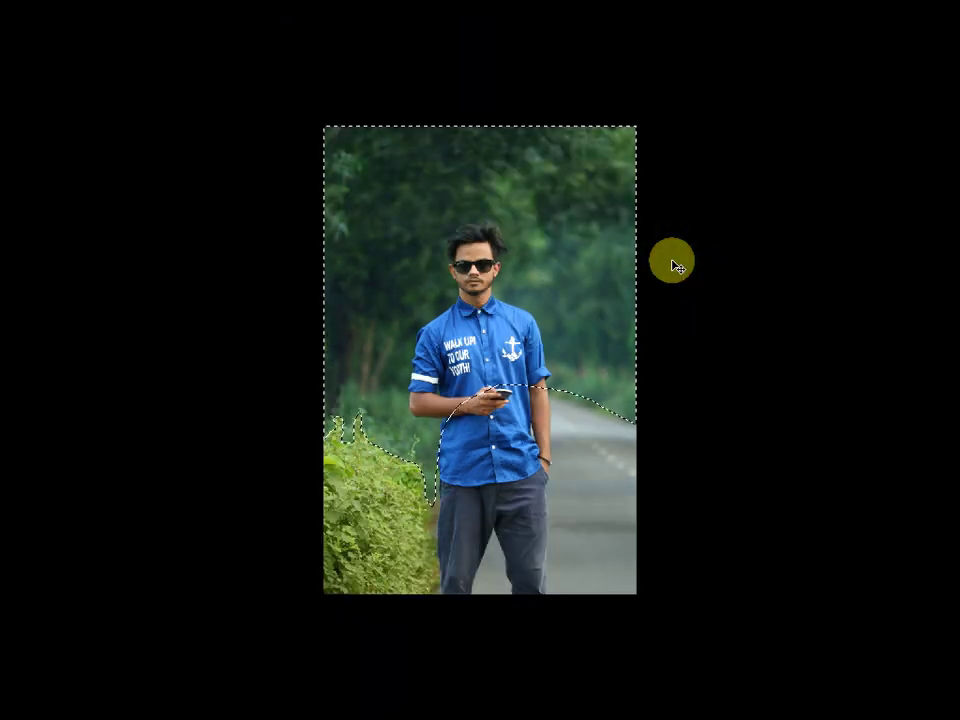
Magic Wand the road, adding the gap beside the arm and lassoing in the right edge
{"action": "key", "text": "ctrl+minus"}
{"action": "key", "text": "b"}
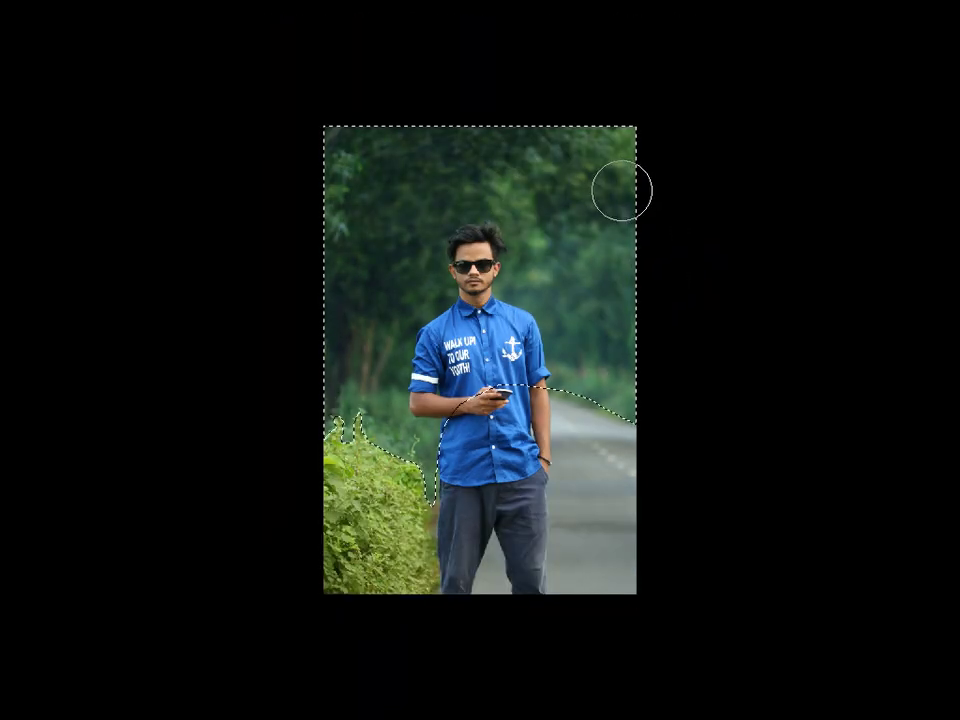
{"action": "left_click", "coordinate": [622, 293]}
{"action": "key", "text": "ctrl+d"}
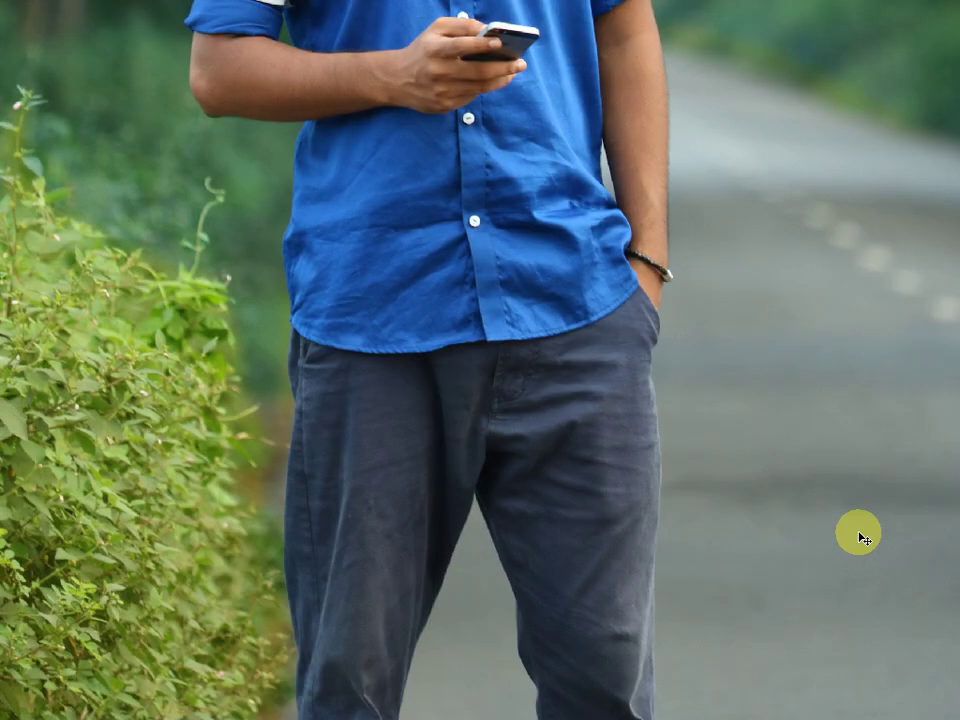
{"action": "left_click", "coordinate": [857, 531]}
{"action": "left_click", "coordinate": [786, 163], "text": "shift"}
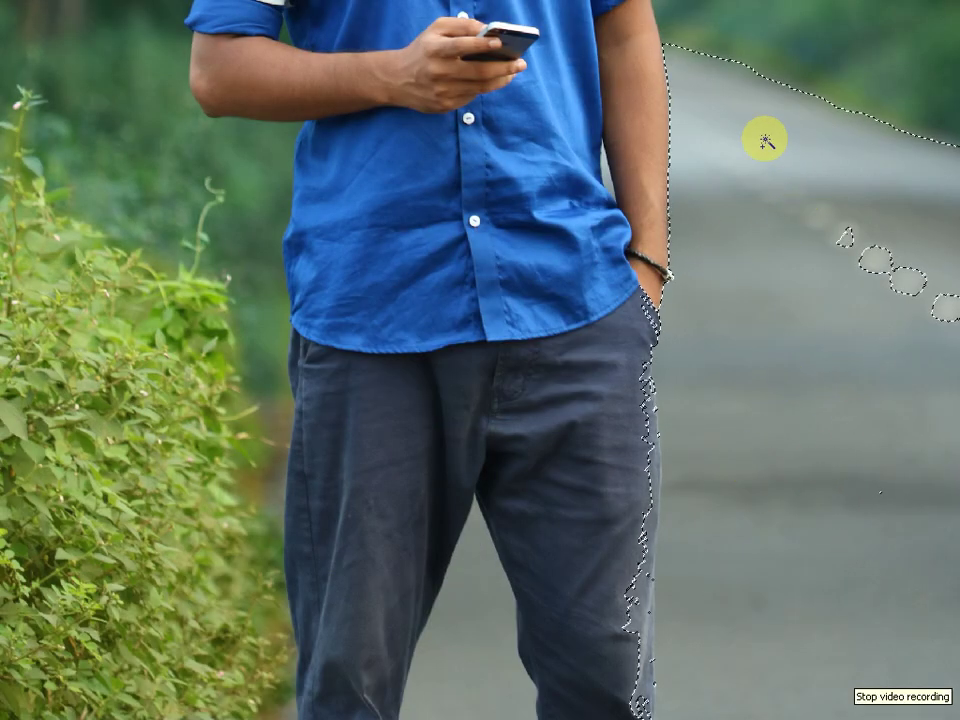
{"action": "left_click", "coordinate": [608, 175], "text": "shift"}
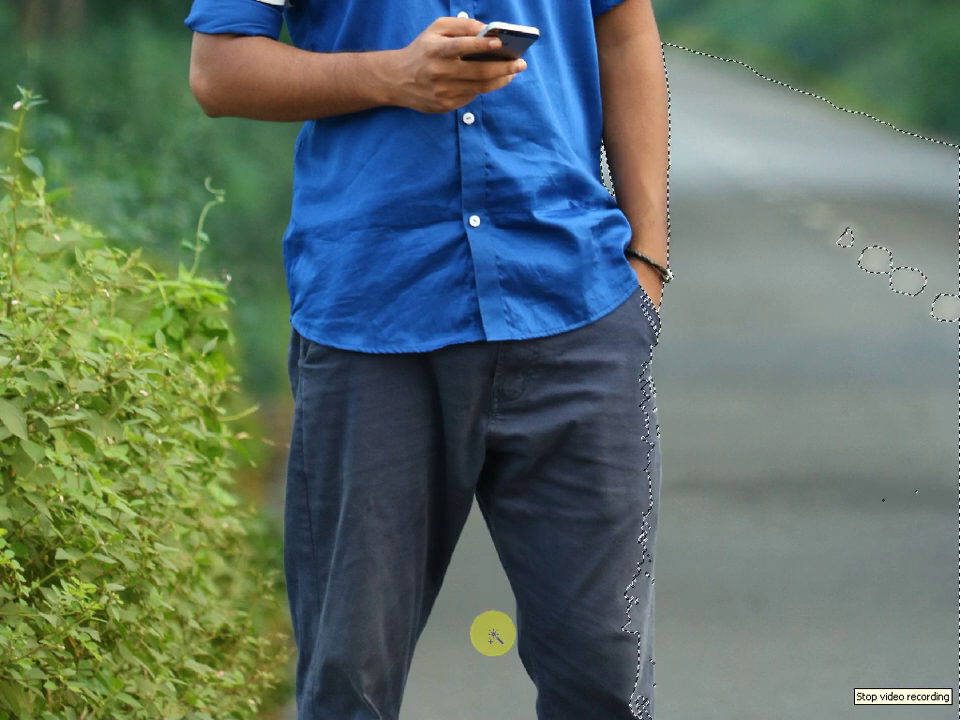
{"action": "key", "text": "ctrl+0"}
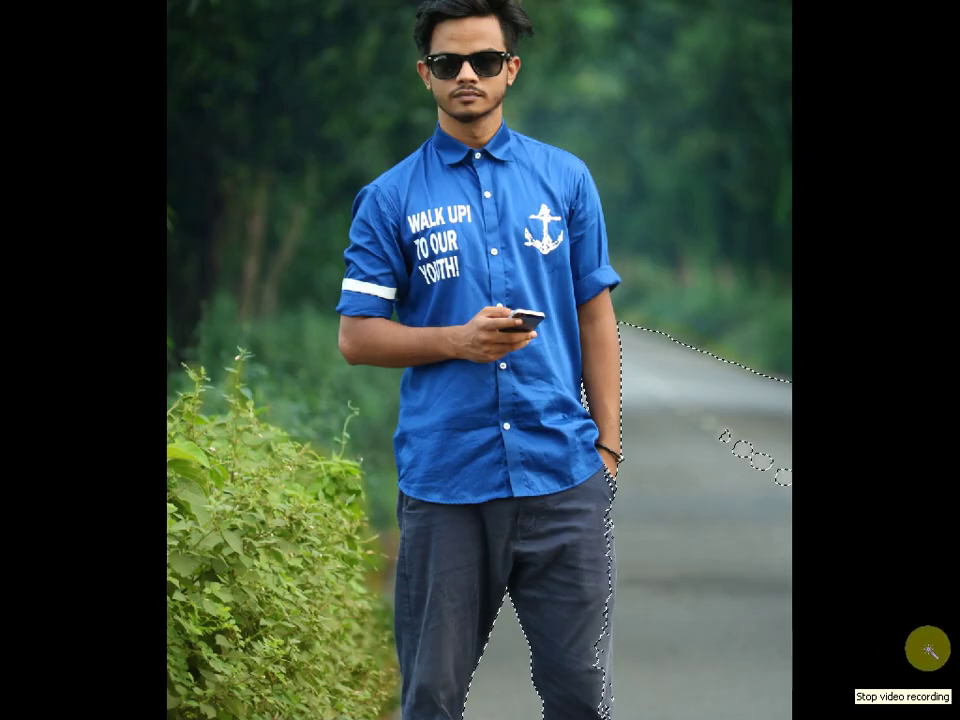
{"action": "key", "text": "l"}
{"action": "mouse_move", "coordinate": [752, 393]}
{"action": "left_mouse_down"}
{"action": "mouse_move", "coordinate": [851, 573]}
{"action": "mouse_move", "coordinate": [885, 446]}
{"action": "left_mouse_up"}
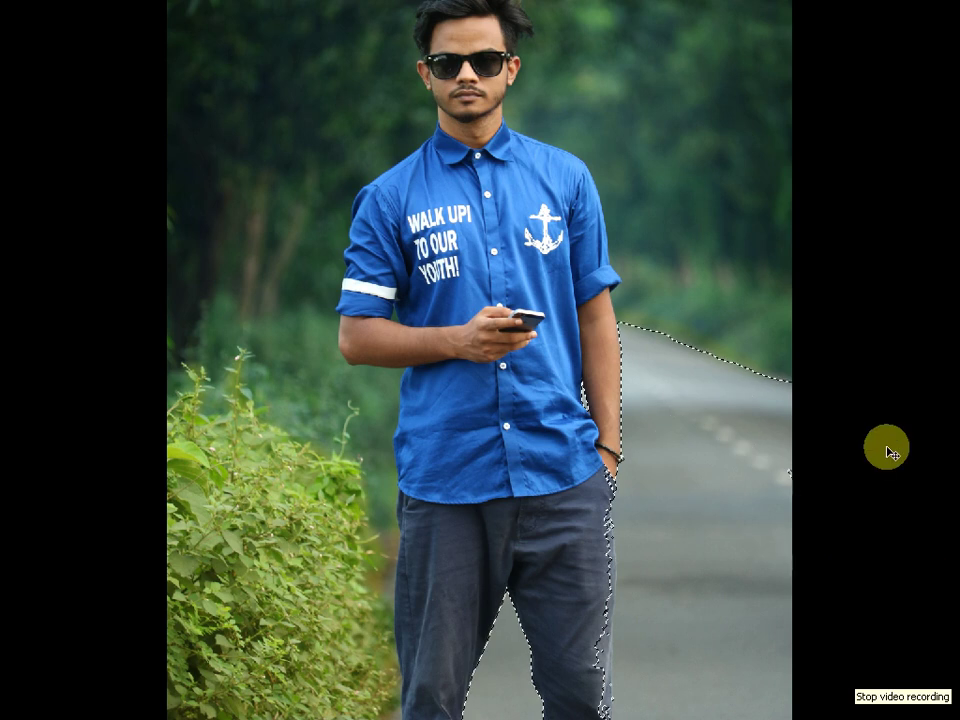
Feather the road selection 20 px, apply Color Balance -17, -8, +27, then deselect
{"action": "key", "text": "shift+F6"}
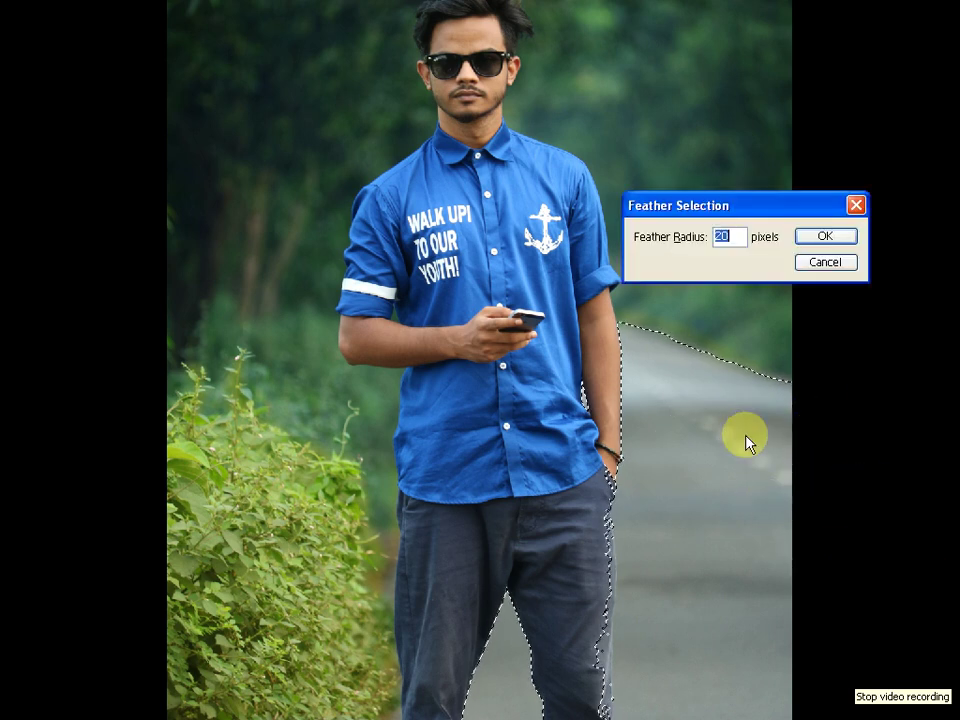
{"action": "key", "text": "Return"}
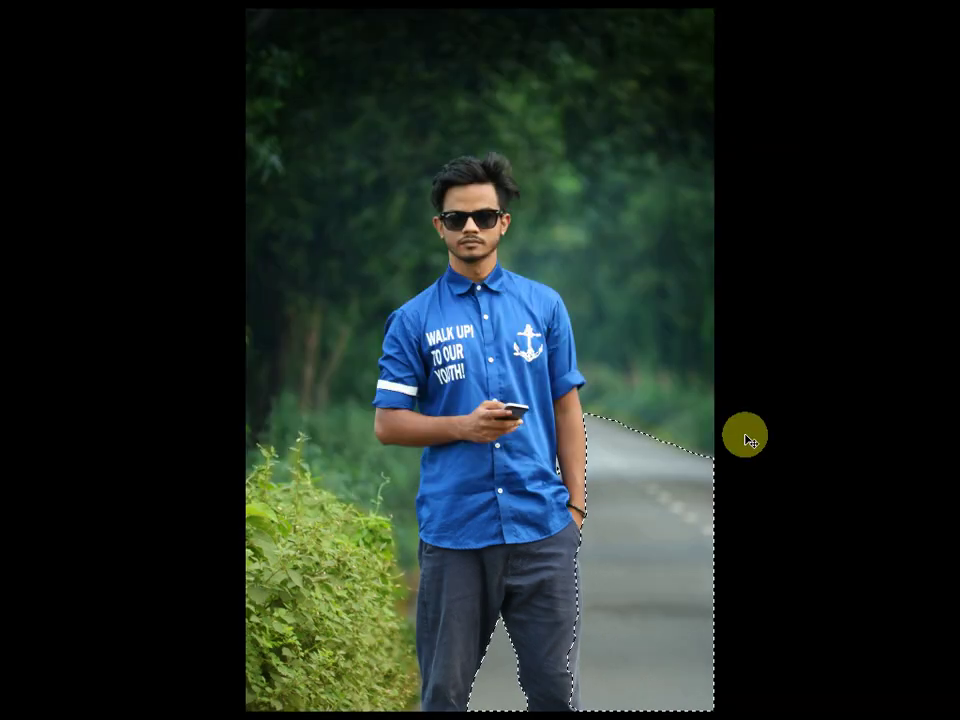
{"action": "key", "text": "ctrl+b"}
{"action": "mouse_move", "coordinate": [823, 166]}
{"action": "left_mouse_down"}
{"action": "mouse_move", "coordinate": [805, 172]}
{"action": "mouse_move", "coordinate": [834, 218]}
{"action": "mouse_move", "coordinate": [821, 192]}
{"action": "mouse_move", "coordinate": [811, 200]}
{"action": "left_mouse_up"}
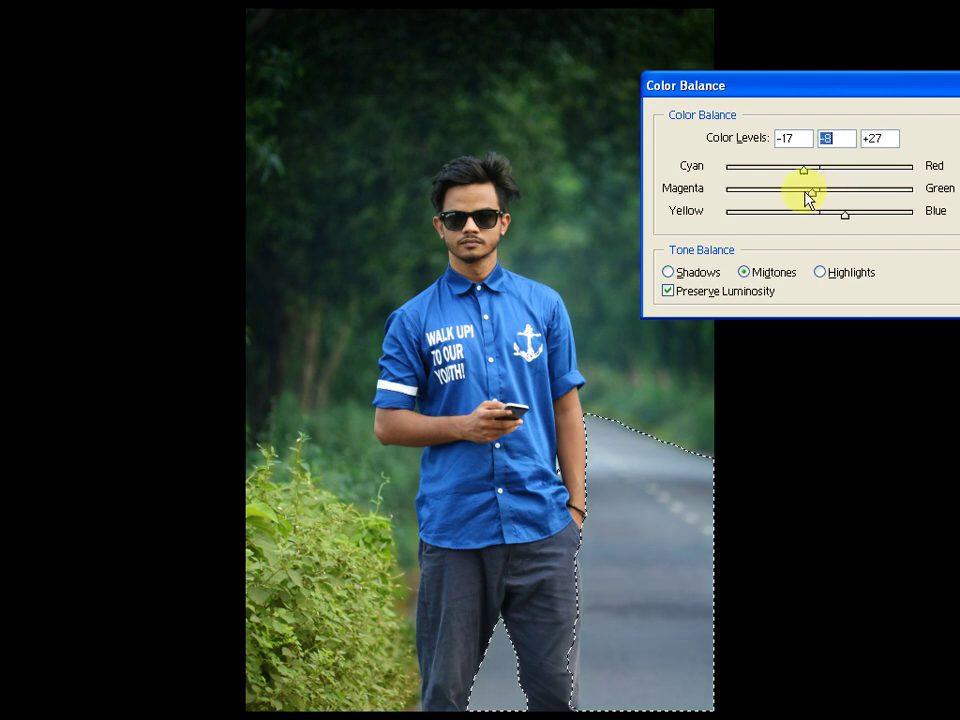
{"action": "key", "text": "Return"}
{"action": "key", "text": "ctrl+d"}
{"action": "key", "text": "ctrl+minus"}
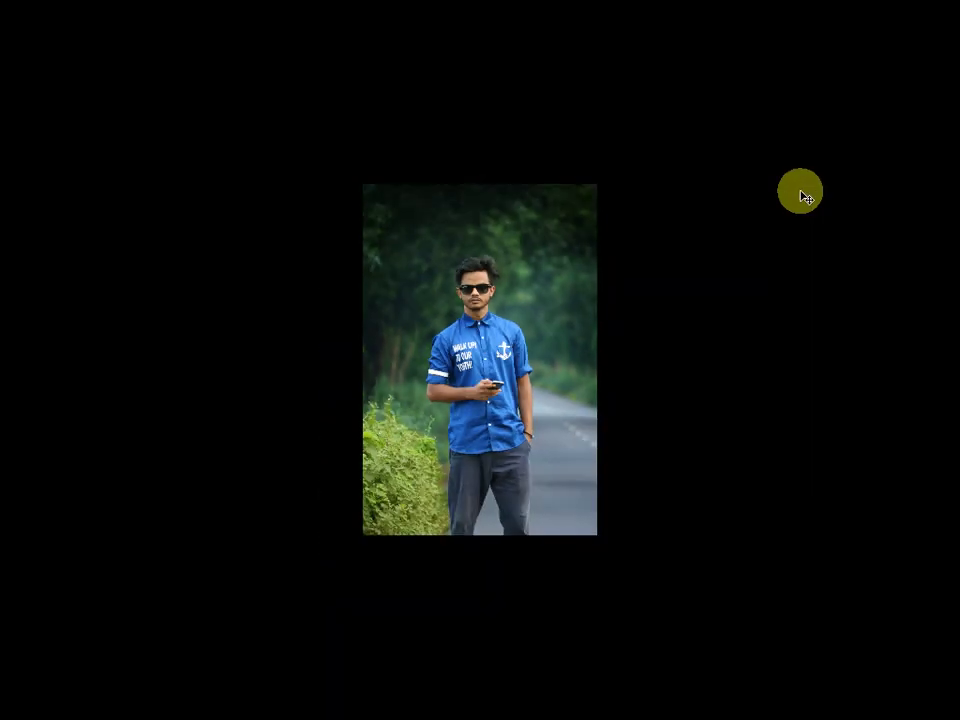
Restore the menu bar via screen mode and zoom in on the top of the man's hair
{"action": "key", "text": "f"}
{"action": "key", "text": "f"}
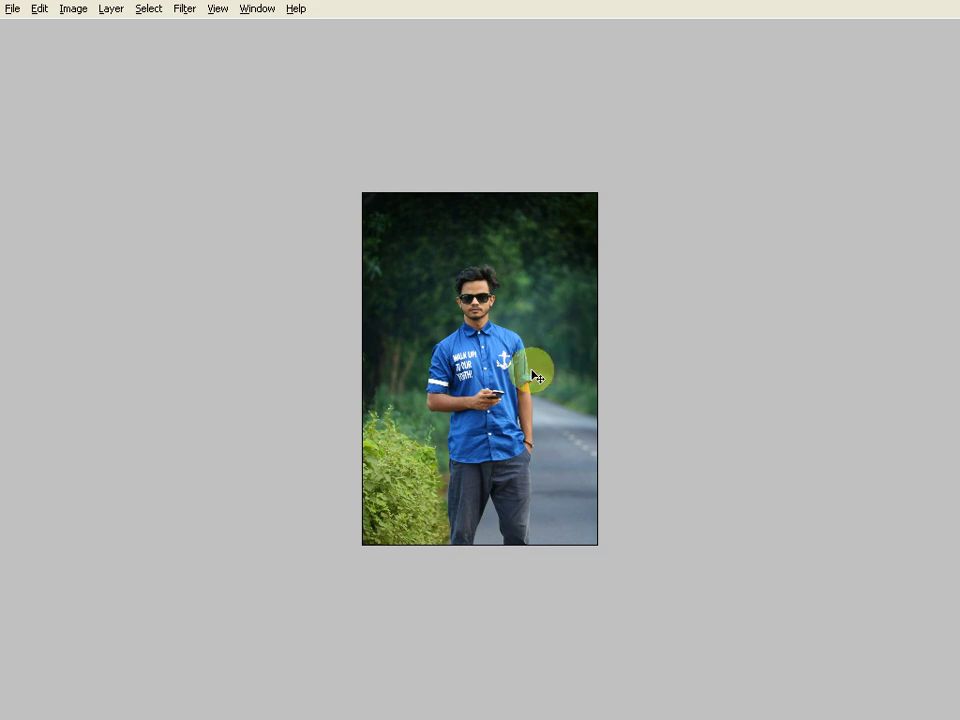
{"action": "scroll", "coordinate": [448, 281], "scroll_direction": "up", "scroll_amount": 5}
{"action": "scroll", "coordinate": [557, 360], "scroll_direction": "up", "scroll_amount": 2}
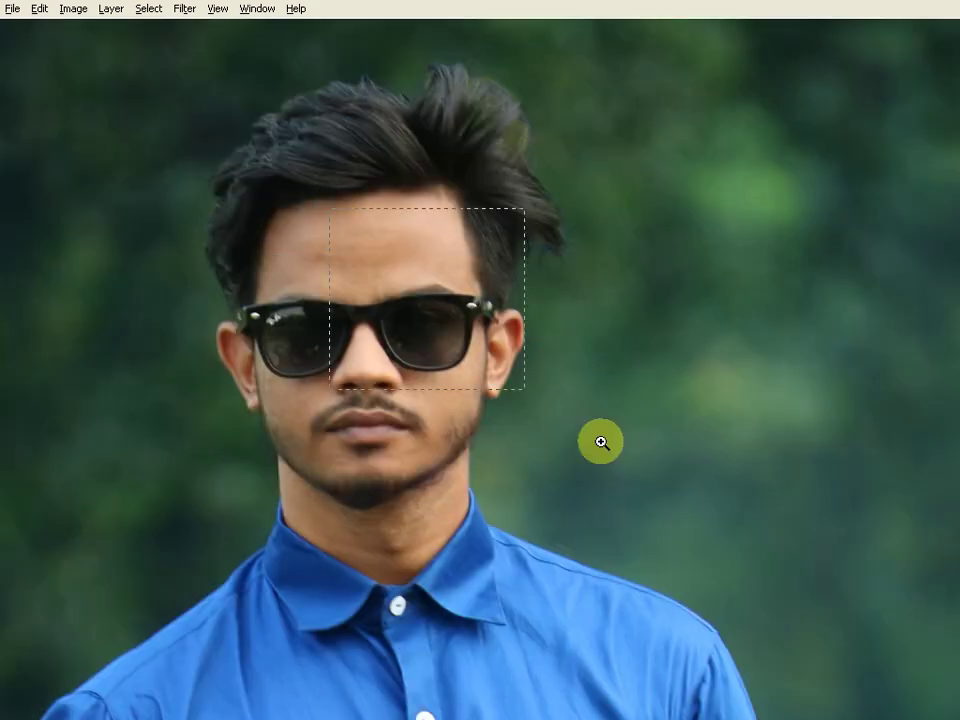
{"action": "scroll", "coordinate": [600, 443], "scroll_direction": "up", "scroll_amount": 2}
{"action": "scroll", "coordinate": [672, 471], "scroll_direction": "up", "scroll_amount": 2}
{"action": "left_click_drag", "start_coordinate": [689, 420], "coordinate": [666, 346]}
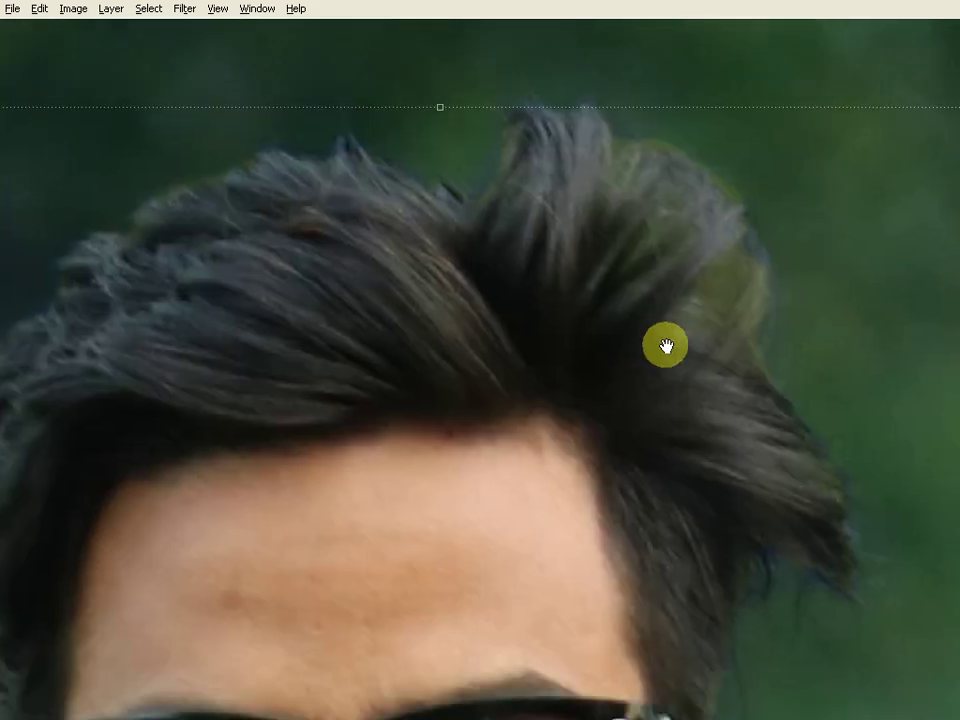
{"action": "key", "text": "e"}
{"action": "key", "text": "Tab"}
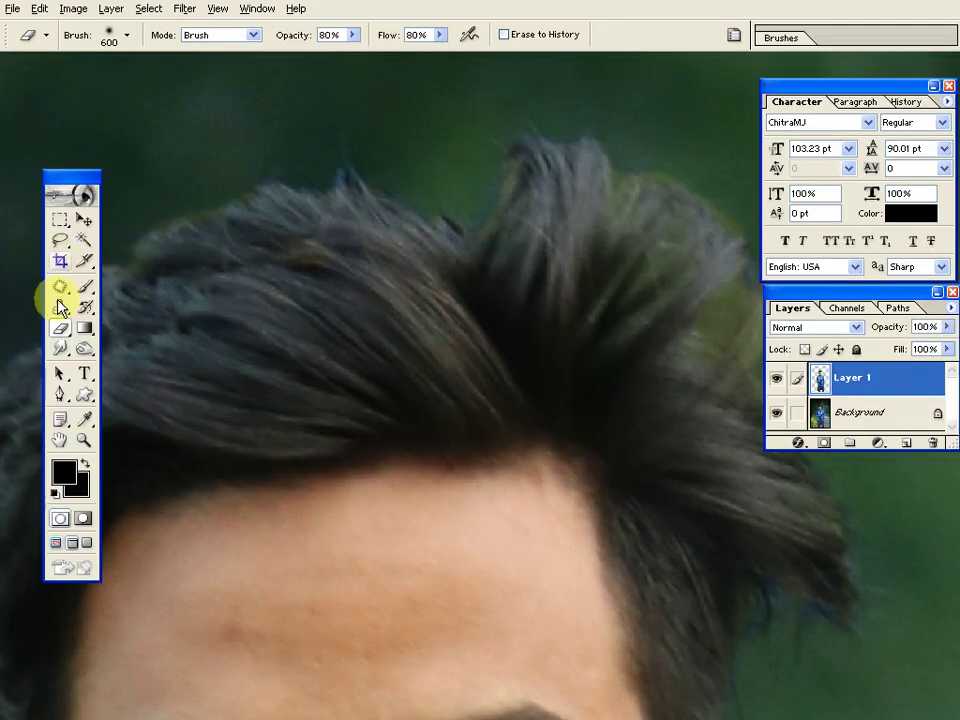
Shrink the Eraser to 200 px and erase along the hair edges on Layer 1
{"action": "key", "text": "bracketleft"}
{"action": "key", "text": "bracketleft"}
{"action": "key", "text": "bracketleft"}
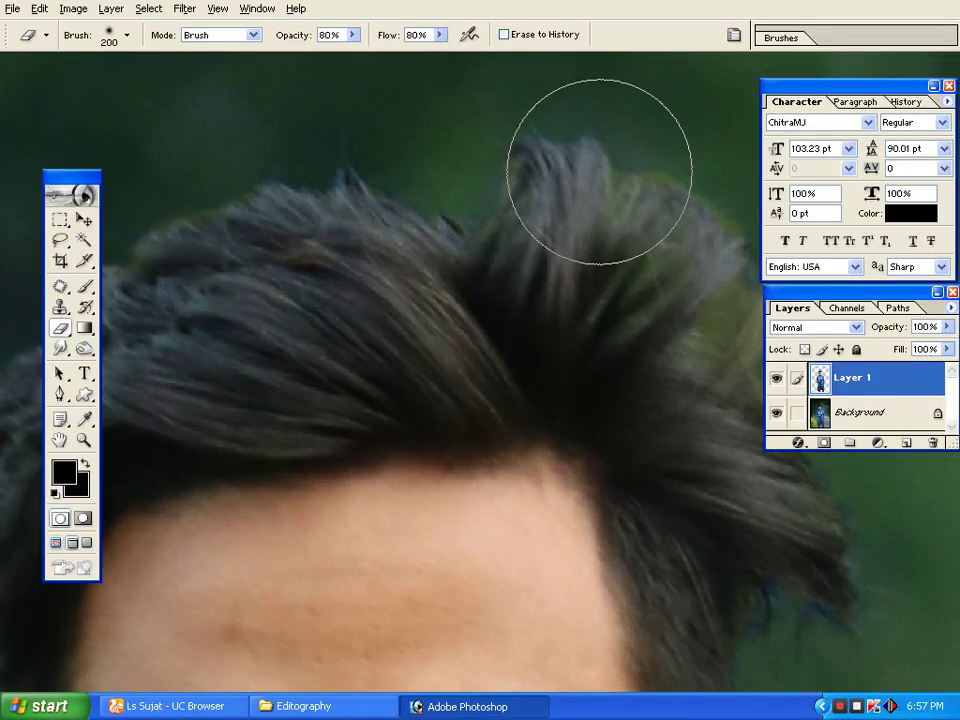
{"action": "key", "text": "Tab"}
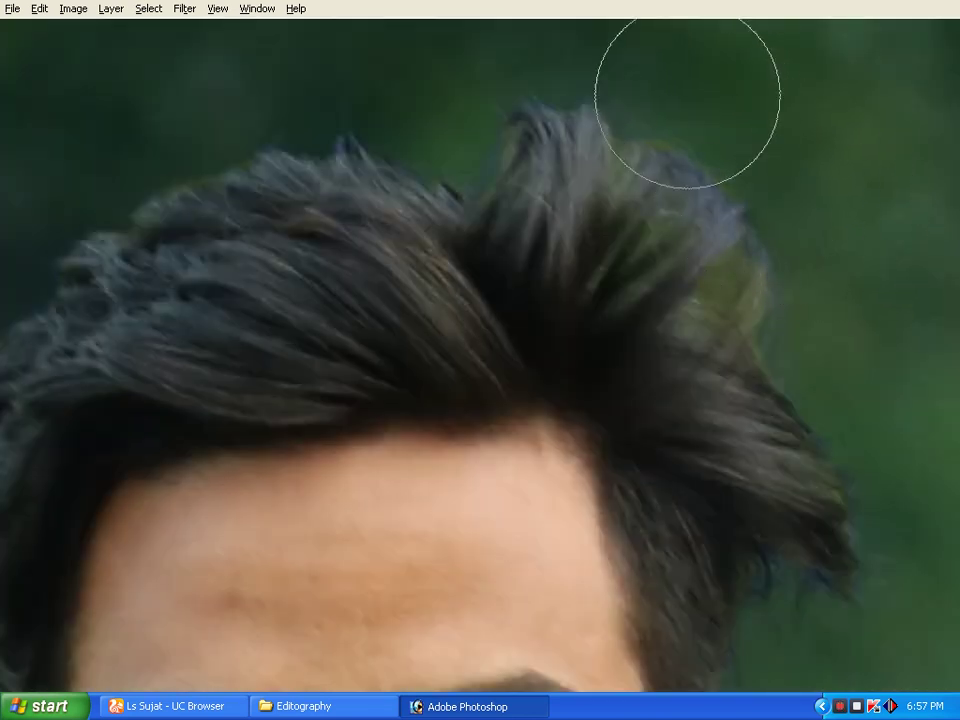
{"action": "left_click_drag", "start_coordinate": [879, 407], "coordinate": [809, 187]}
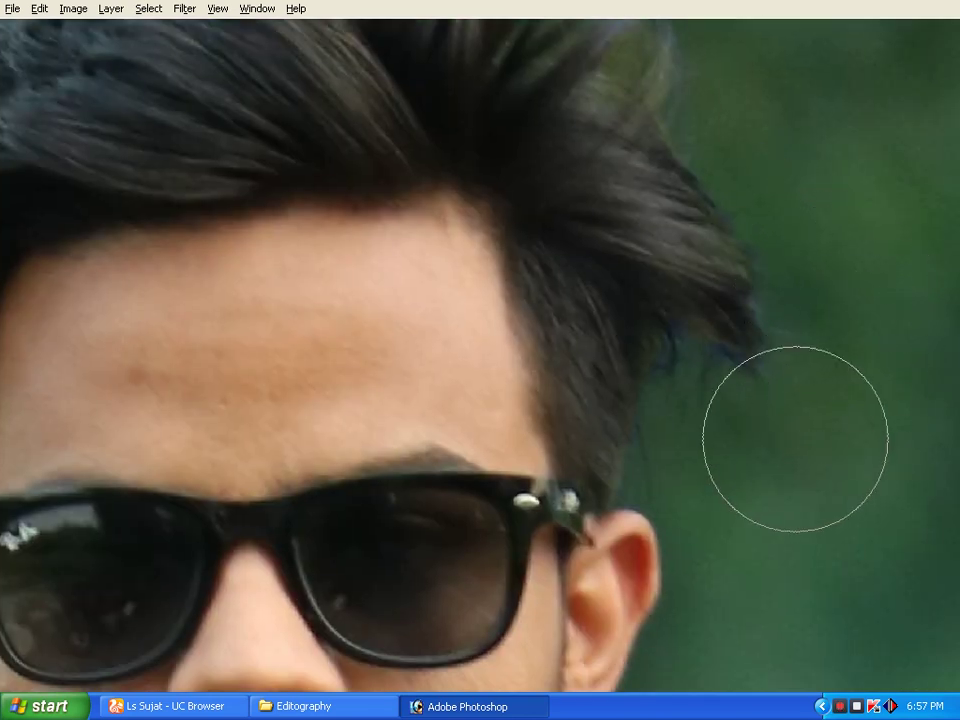
{"action": "left_click_drag", "start_coordinate": [40, 240], "coordinate": [396, 357]}
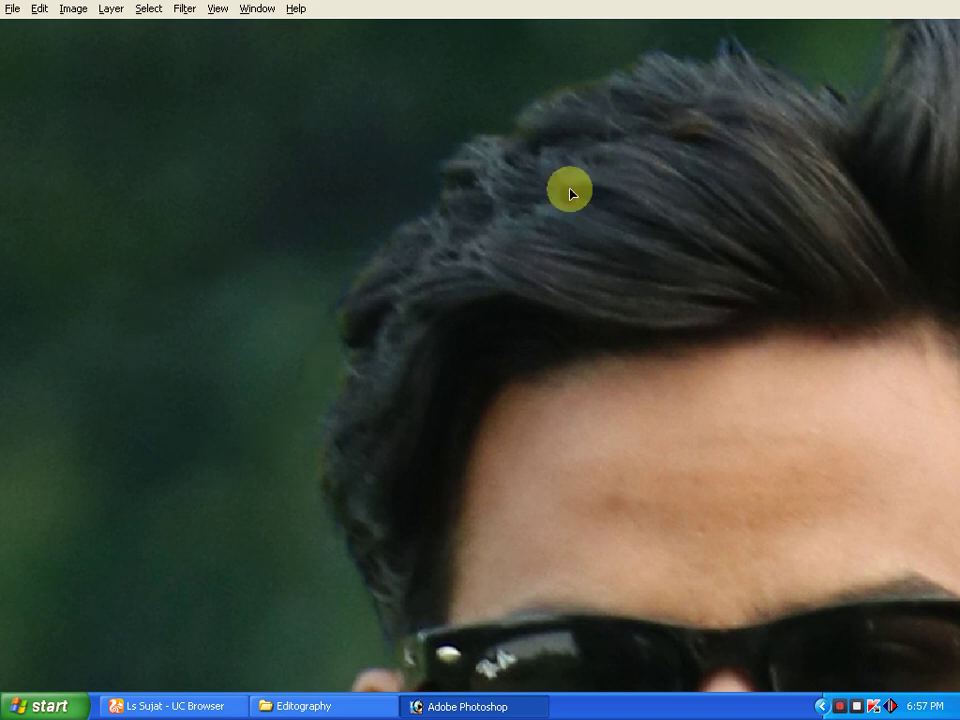
{"action": "left_click_drag", "start_coordinate": [570, 193], "coordinate": [456, 338]}
{"action": "key", "text": "Tab"}
{"action": "key", "text": "Tab"}
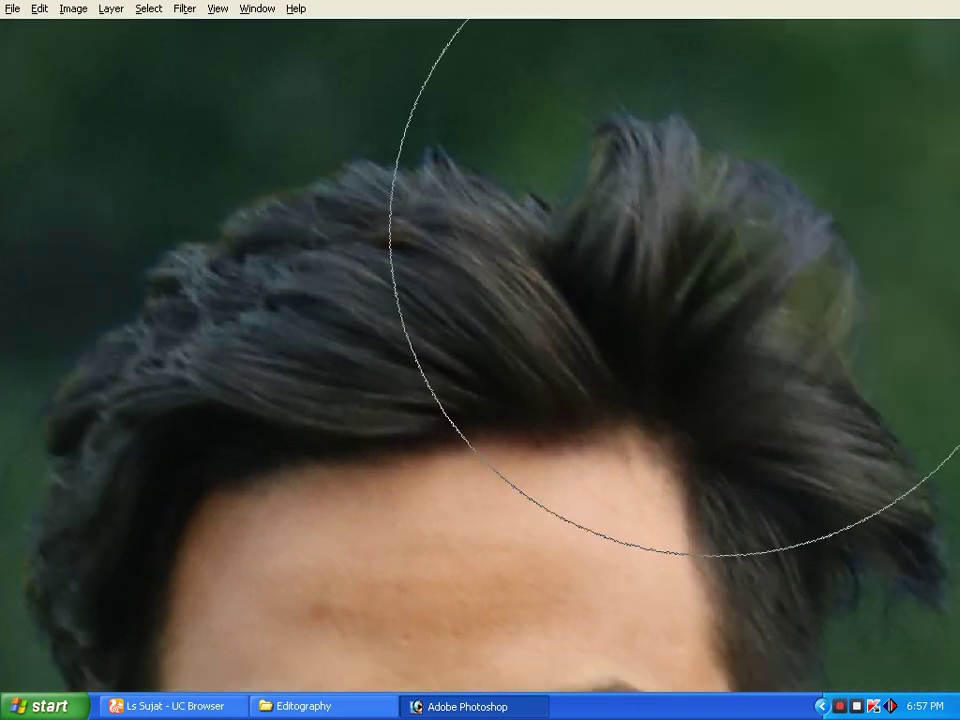
{"action": "left_click_drag", "start_coordinate": [838, 396], "coordinate": [798, 236]}
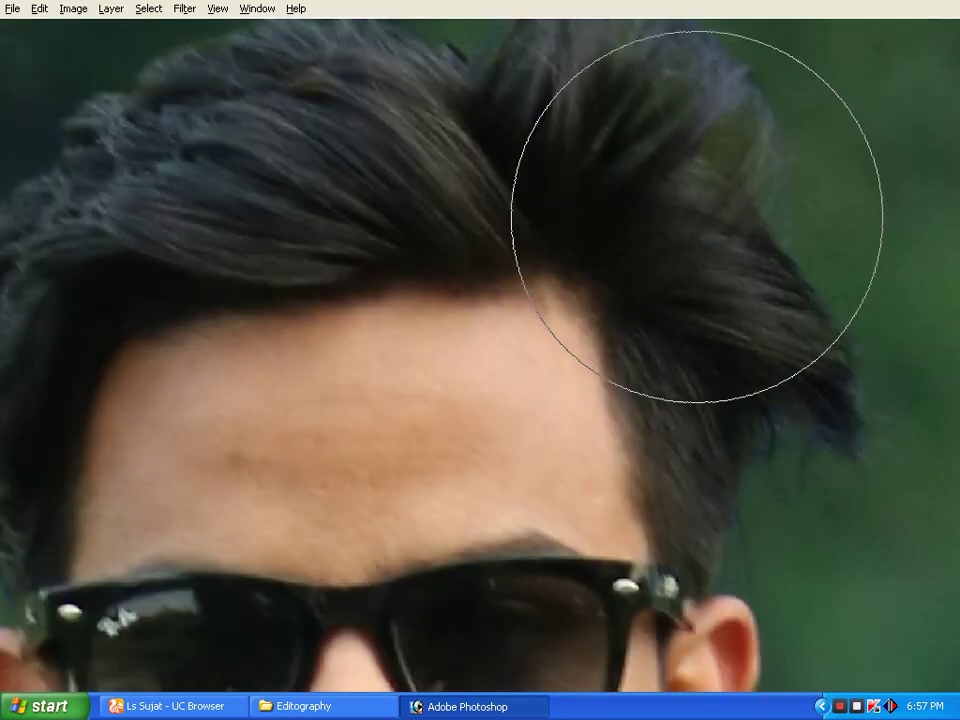
{"action": "left_click_drag", "start_coordinate": [697, 204], "coordinate": [836, 510]}
{"action": "left_click_drag", "start_coordinate": [60, 690], "coordinate": [171, 460]}
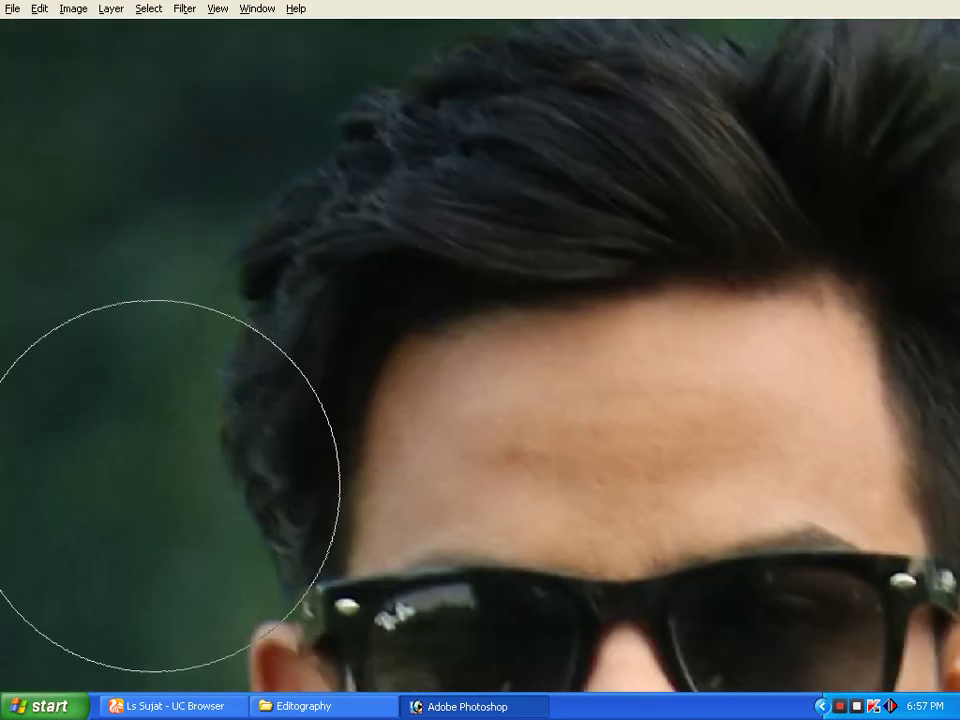
{"action": "key", "text": "ctrl+minus"}
{"action": "key", "text": "Tab"}
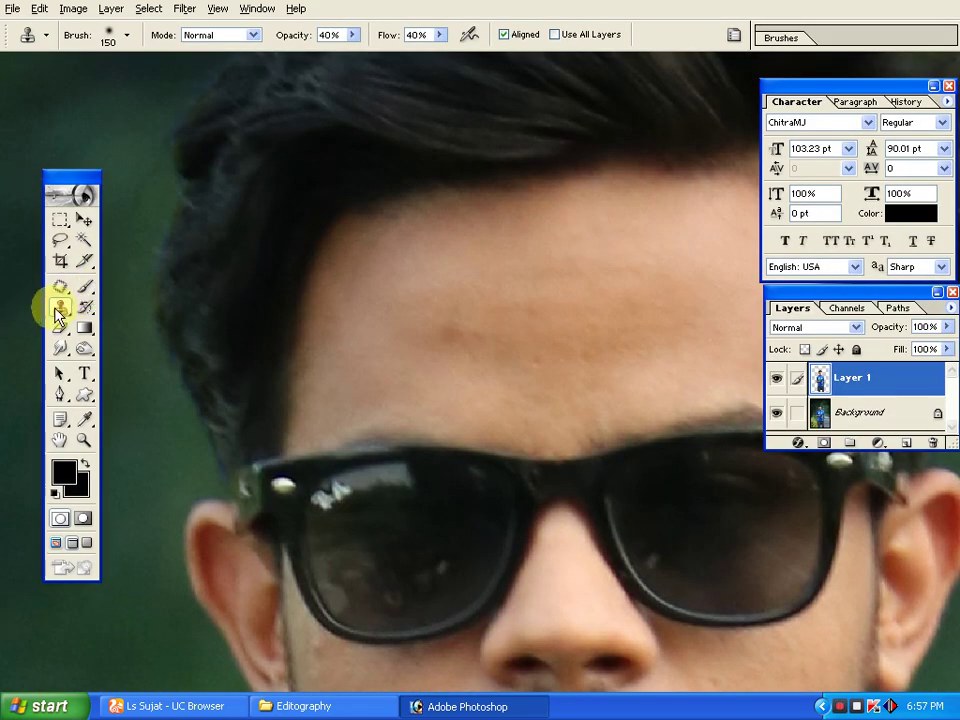
Clone clean forehead skin over the forehead wrinkle and the skin near the hairline
{"action": "key", "text": "Tab"}
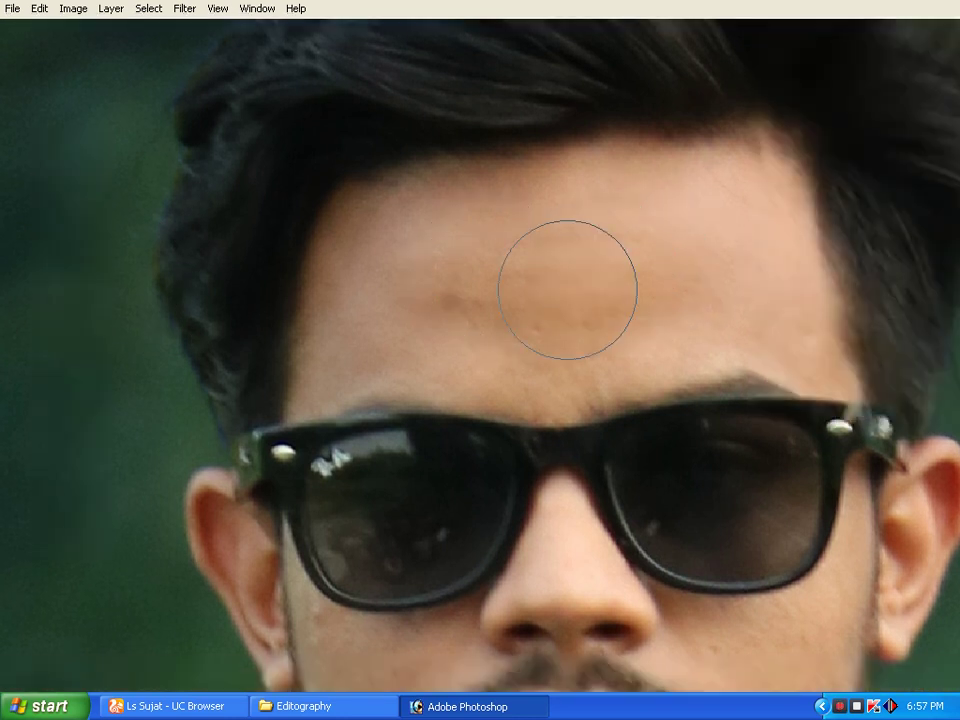
{"action": "left_click", "coordinate": [608, 263], "text": "alt"}
{"action": "left_click_drag", "start_coordinate": [520, 305], "coordinate": [439, 300]}
{"action": "left_click", "coordinate": [591, 244], "text": "alt"}
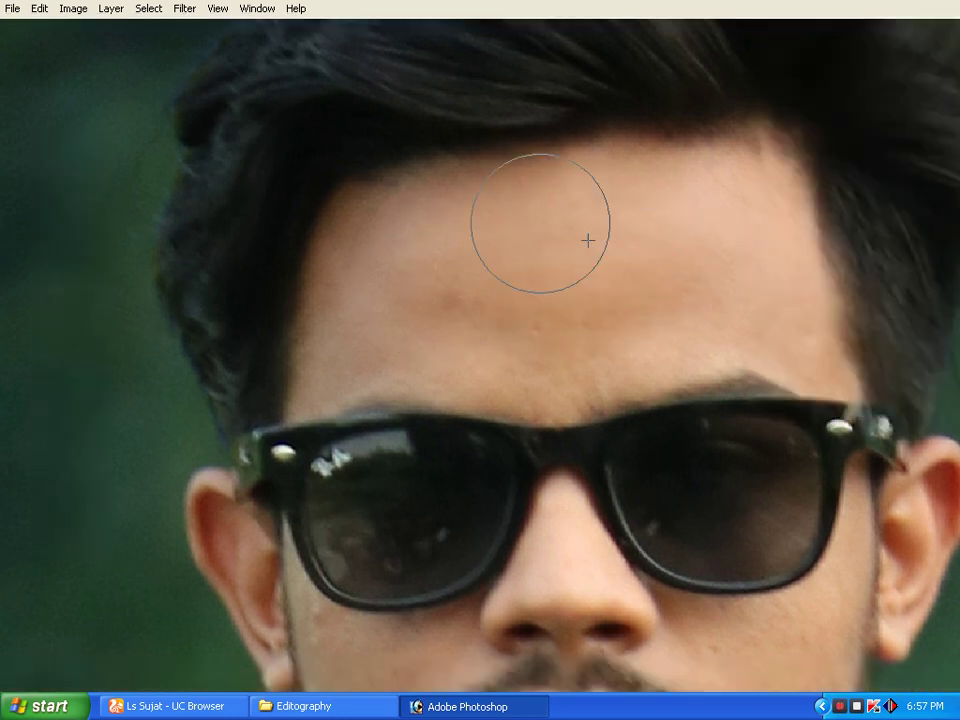
{"action": "left_click_drag", "start_coordinate": [632, 200], "coordinate": [606, 199]}
{"action": "left_click_drag", "start_coordinate": [480, 240], "coordinate": [463, 228]}
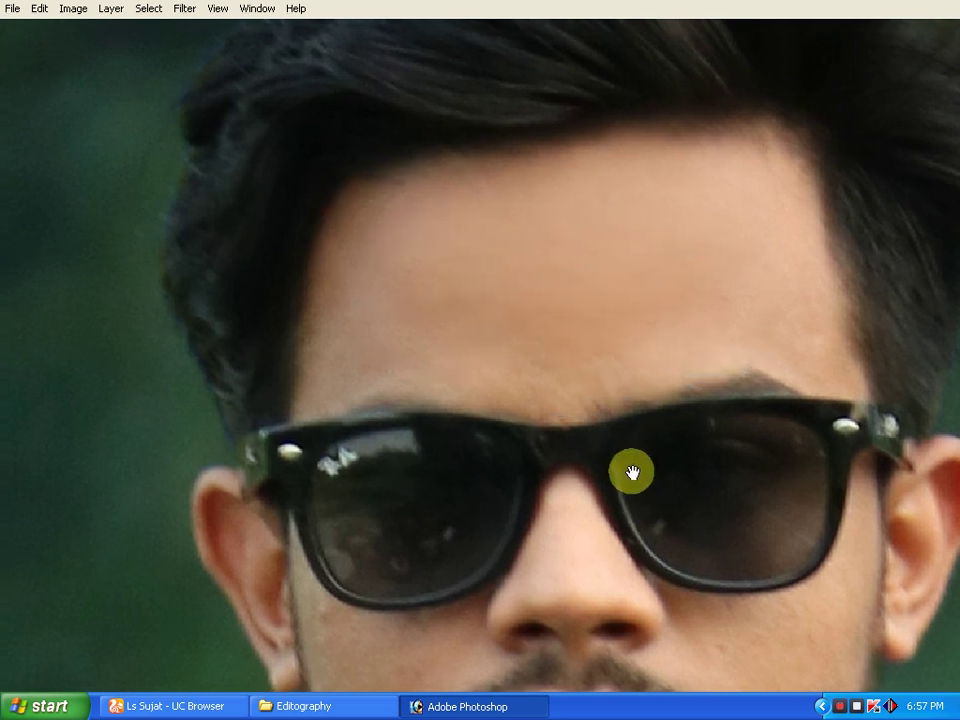
Clone clean cheek skin over the left cheek blemishes and the neck
{"action": "left_click_drag", "start_coordinate": [632, 471], "coordinate": [634, 385]}
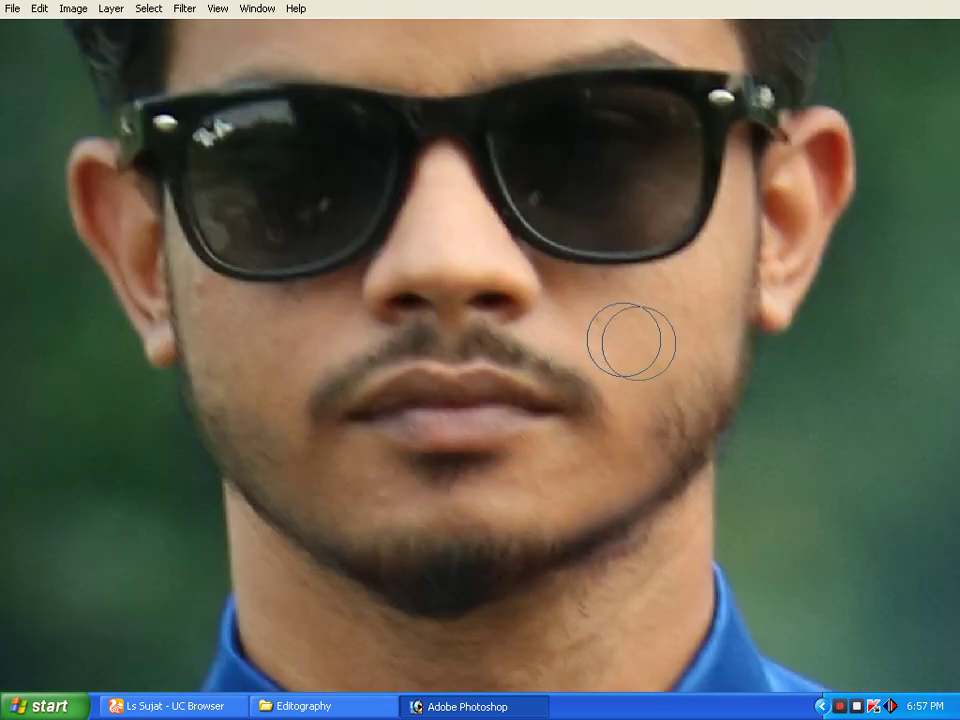
{"action": "left_click", "coordinate": [626, 339], "text": "alt"}
{"action": "left_click", "coordinate": [605, 325]}
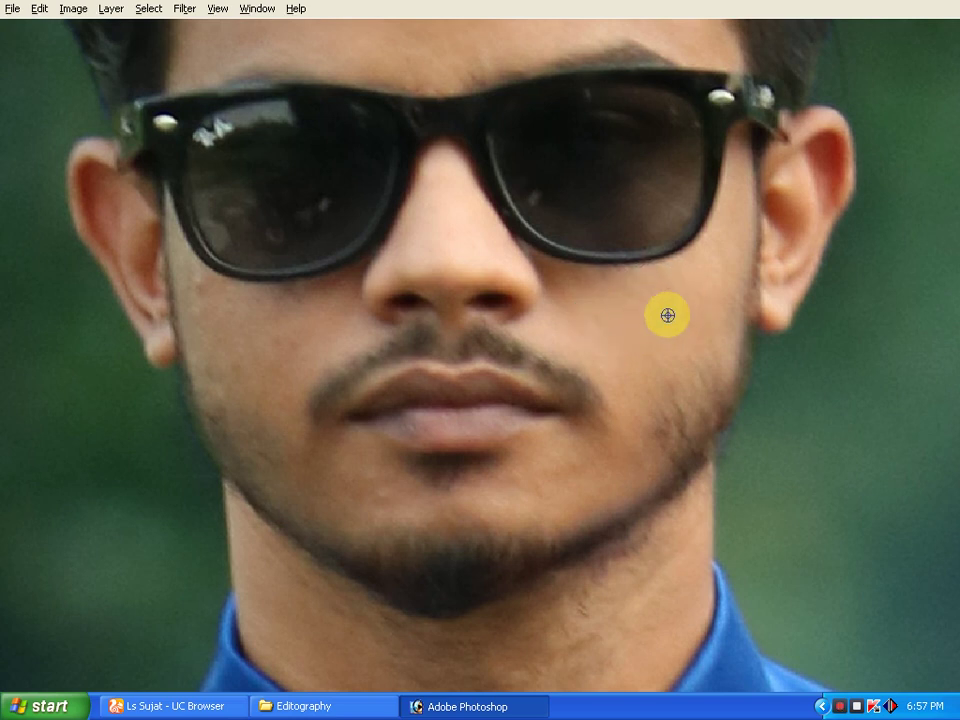
{"action": "left_click_drag", "start_coordinate": [285, 347], "coordinate": [277, 339]}
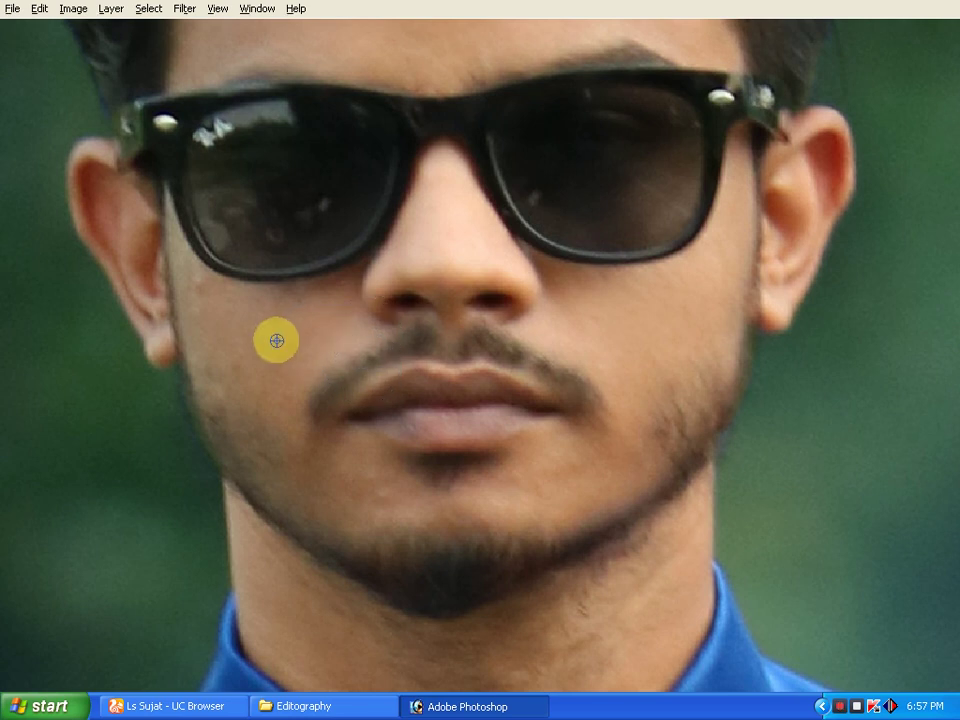
{"action": "left_click_drag", "start_coordinate": [330, 514], "coordinate": [364, 287]}
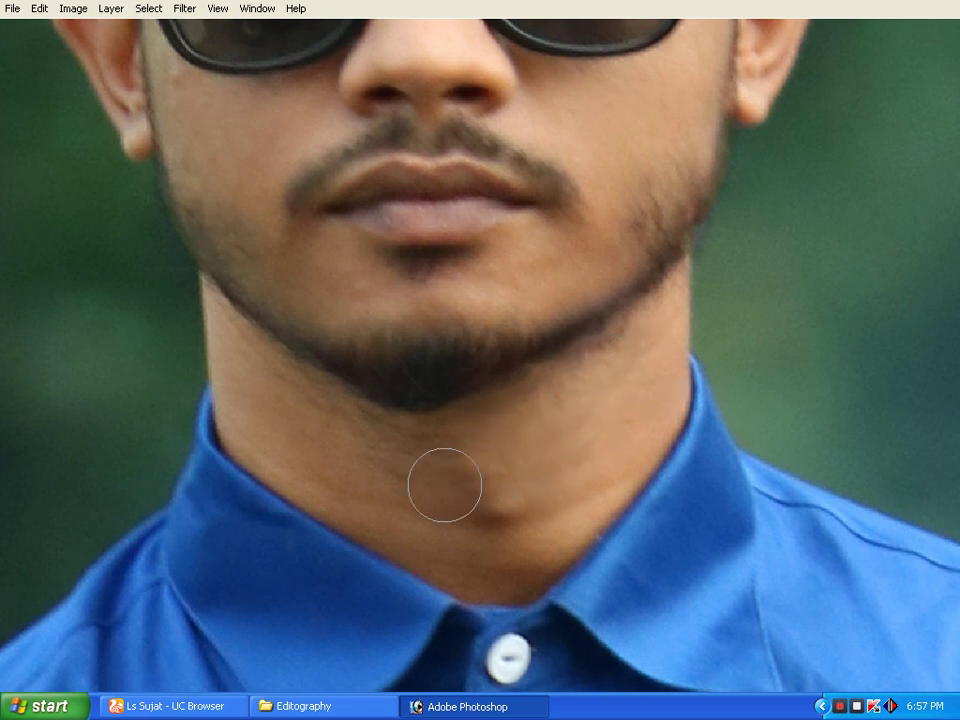
{"action": "left_click_drag", "start_coordinate": [445, 485], "coordinate": [413, 463]}
Quick Select the skin of the face, neck and right forearm
{"action": "key", "text": "ctrl+0"}
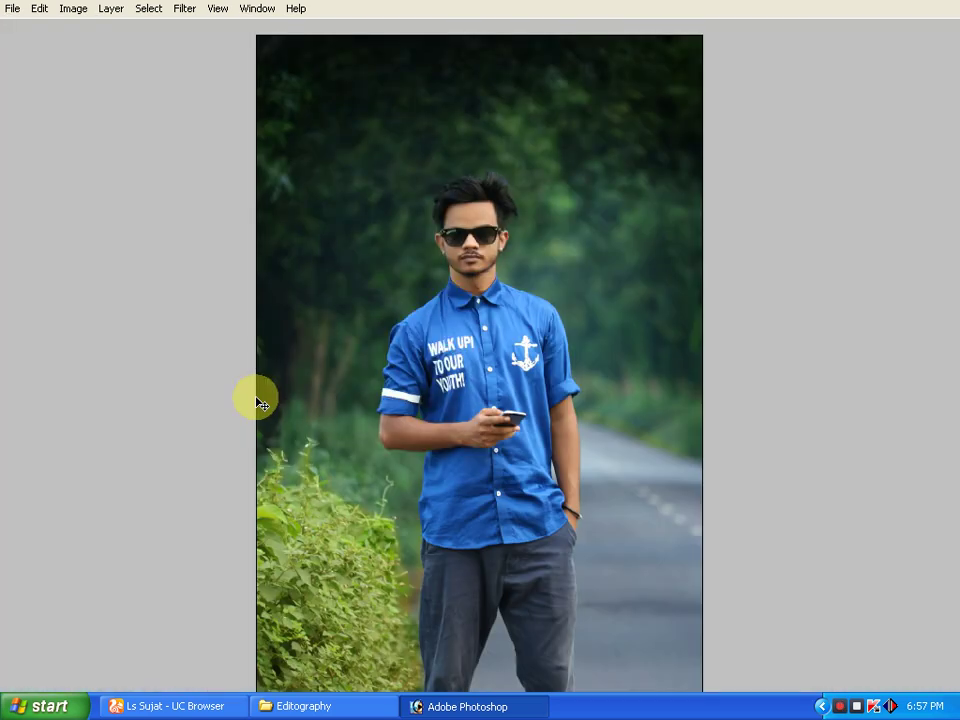
{"action": "scroll", "coordinate": [557, 473], "scroll_direction": "up", "scroll_amount": 3}
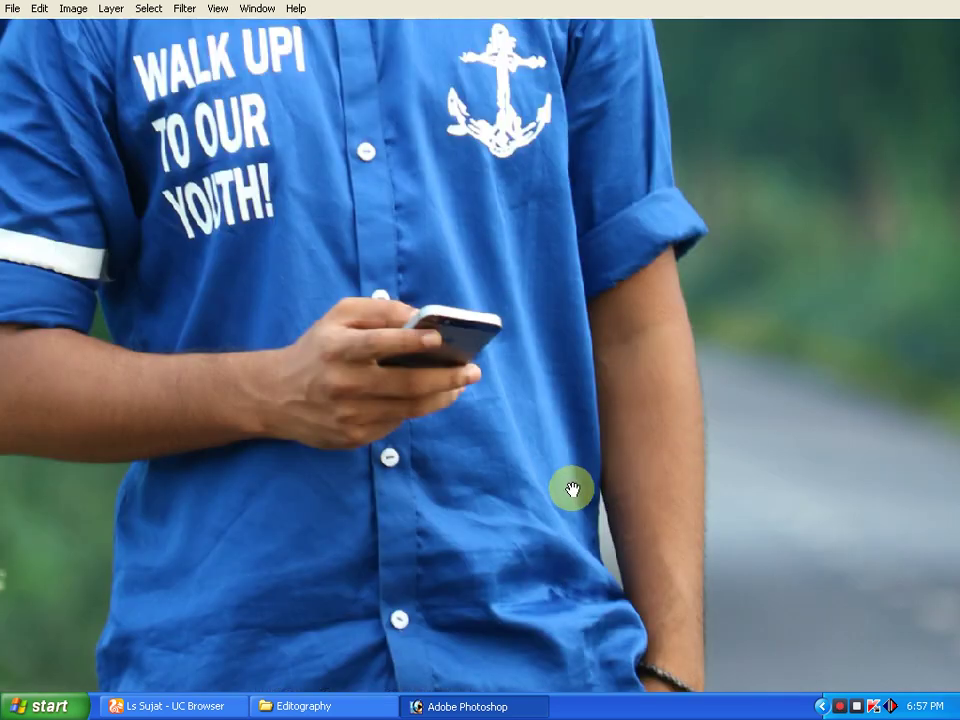
{"action": "scroll", "coordinate": [577, 494], "scroll_direction": "down", "scroll_amount": 3}
{"action": "scroll", "coordinate": [480, 315], "scroll_direction": "up", "scroll_amount": 3}
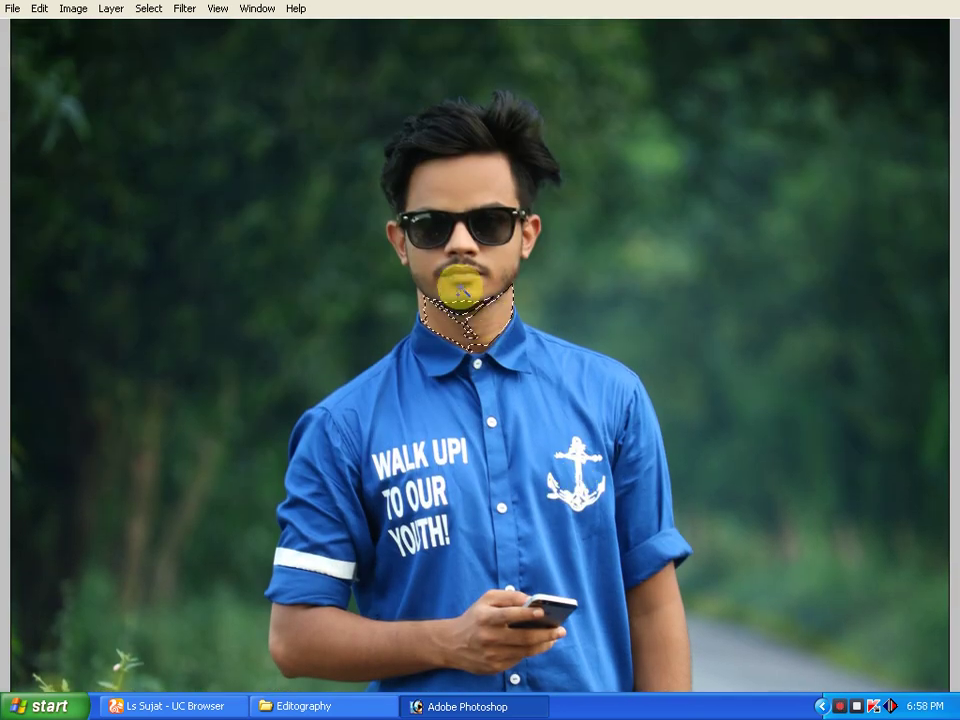
{"action": "mouse_move", "coordinate": [438, 284]}
{"action": "left_mouse_down"}
{"action": "mouse_move", "coordinate": [474, 261]}
{"action": "mouse_move", "coordinate": [461, 246]}
{"action": "mouse_move", "coordinate": [463, 227]}
{"action": "mouse_move", "coordinate": [436, 252]}
{"action": "mouse_move", "coordinate": [405, 253]}
{"action": "mouse_move", "coordinate": [401, 231]}
{"action": "mouse_move", "coordinate": [441, 169]}
{"action": "mouse_move", "coordinate": [488, 178]}
{"action": "mouse_move", "coordinate": [428, 167]}
{"action": "mouse_move", "coordinate": [413, 182]}
{"action": "mouse_move", "coordinate": [531, 223]}
{"action": "mouse_move", "coordinate": [521, 243]}
{"action": "left_mouse_up"}
{"action": "scroll", "coordinate": [527, 247], "scroll_direction": "down", "scroll_amount": 5}
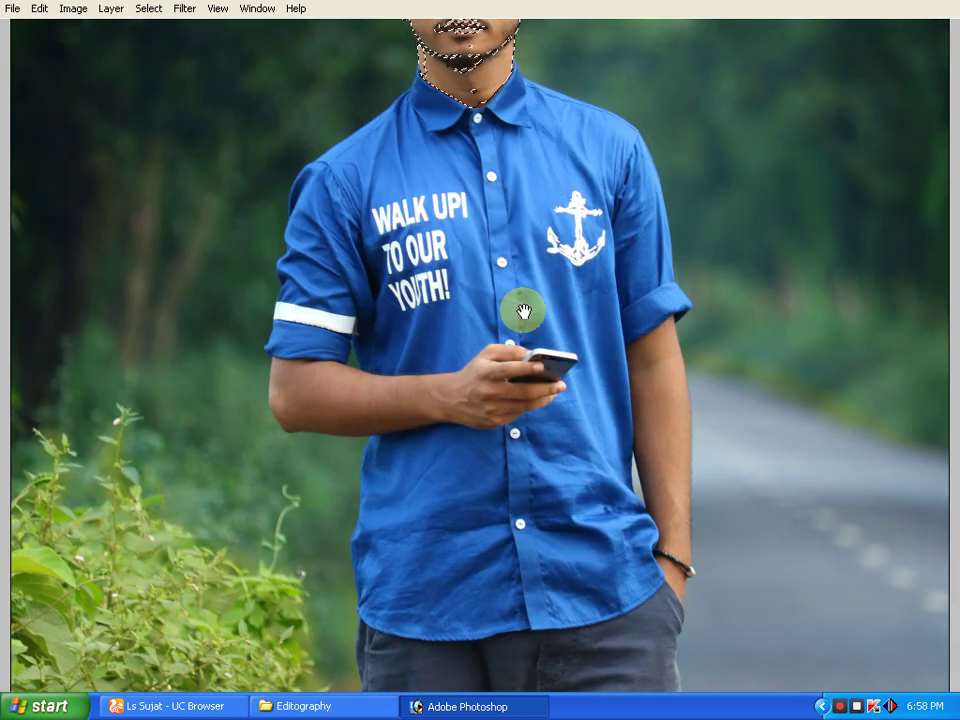
{"action": "mouse_move", "coordinate": [429, 396]}
{"action": "left_mouse_down"}
{"action": "mouse_move", "coordinate": [364, 413]}
{"action": "mouse_move", "coordinate": [384, 377]}
{"action": "mouse_move", "coordinate": [489, 364]}
{"action": "left_mouse_up"}
{"action": "mouse_move", "coordinate": [624, 378]}
{"action": "left_mouse_down"}
{"action": "mouse_move", "coordinate": [656, 396]}
{"action": "mouse_move", "coordinate": [677, 449]}
{"action": "mouse_move", "coordinate": [643, 456]}
{"action": "mouse_move", "coordinate": [676, 581]}
{"action": "left_mouse_up"}
{"action": "key", "text": "ctrl+0"}
Feather the skin selection 20 px, lift Curves midtones from 120 to 135, then deselect
{"action": "key", "text": "ctrl+alt+d"}
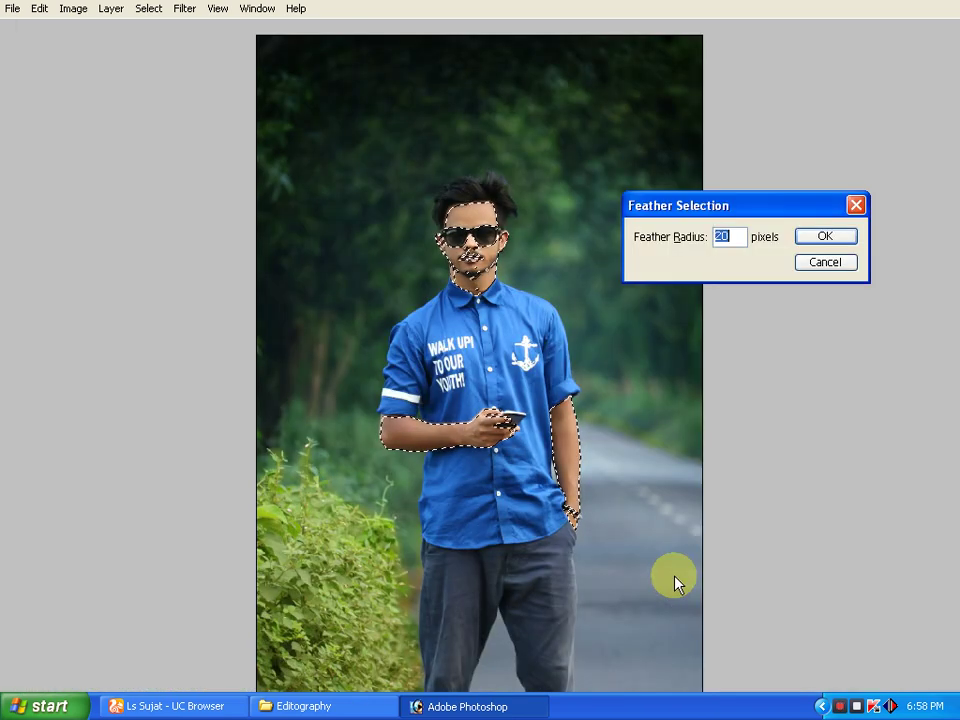
{"action": "key", "text": "Return"}
{"action": "key", "text": "ctrl+m"}
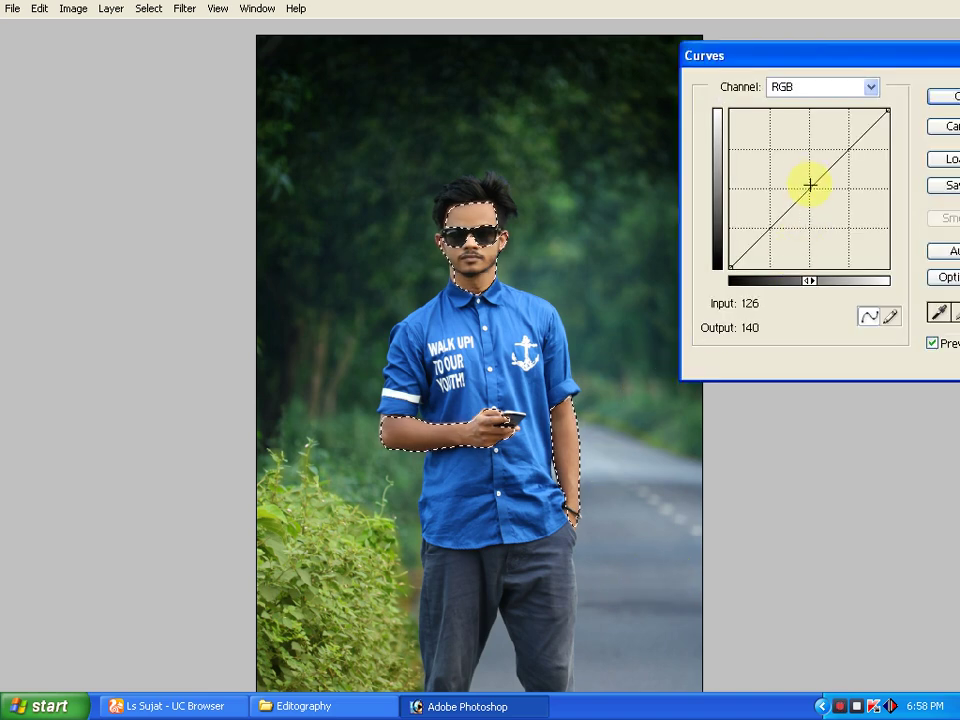
{"action": "left_click", "coordinate": [810, 186]}
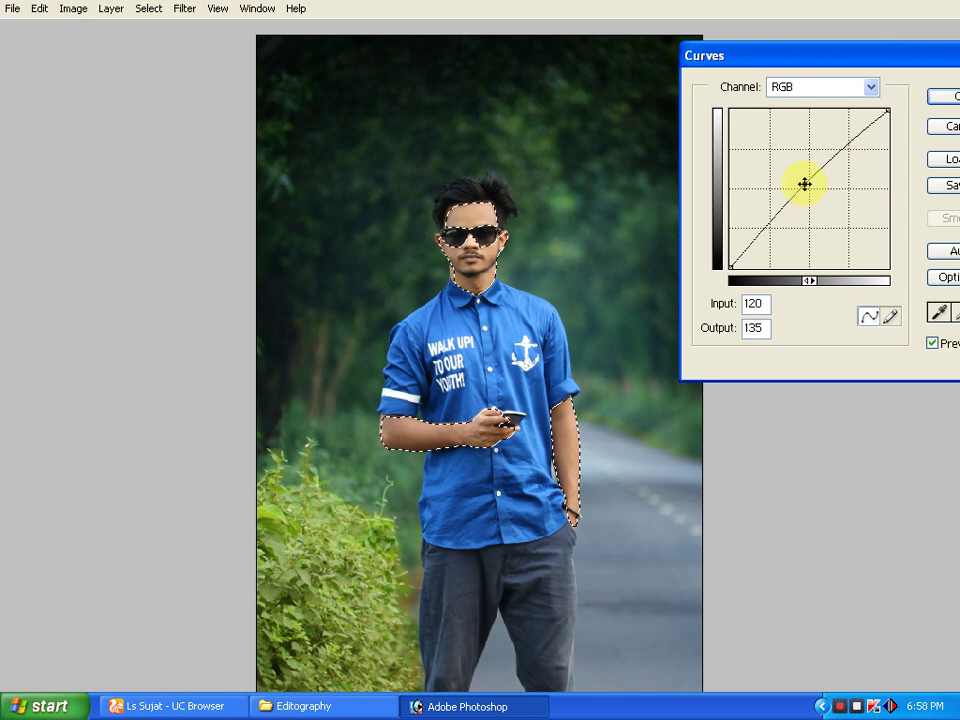
{"action": "key", "text": "Return"}
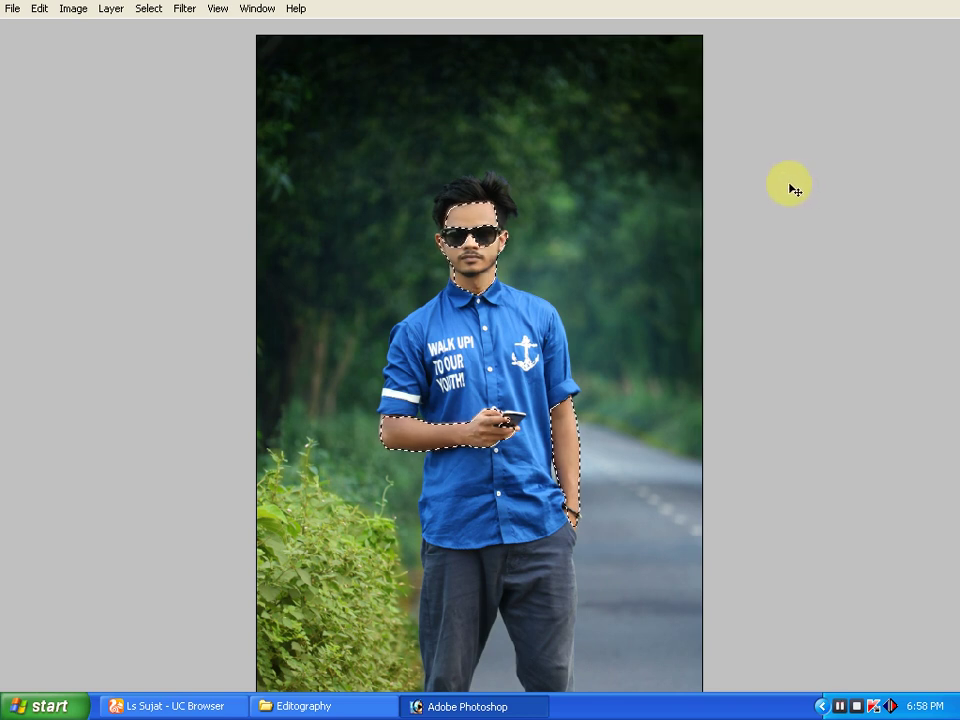
{"action": "key", "text": "ctrl+d"}
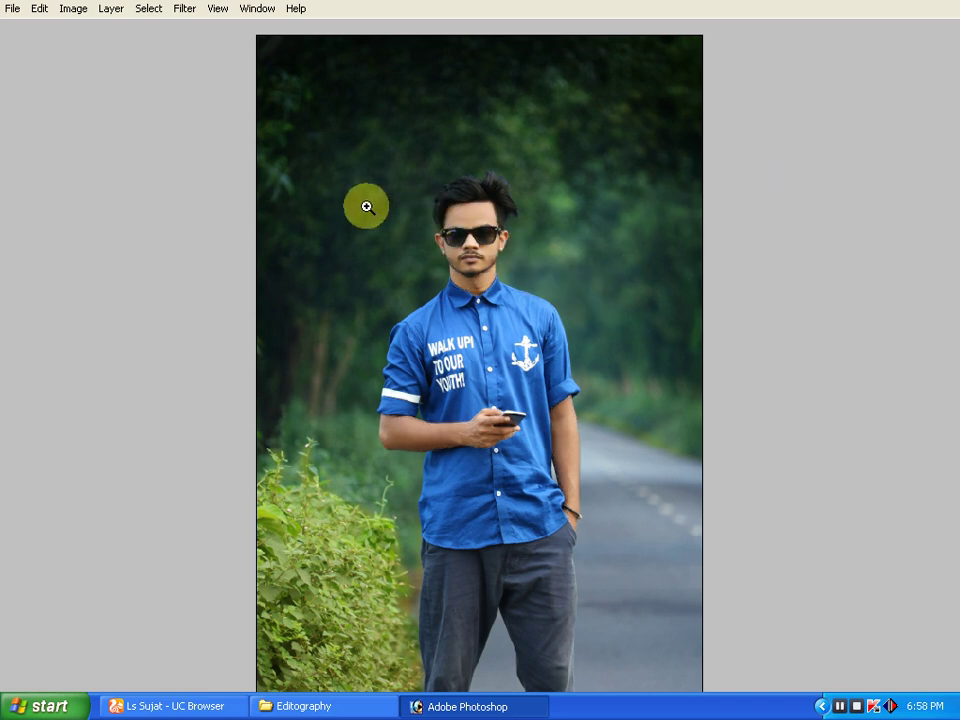
Magic Wand the dark trousers, adding the missed upper-left area and removing stray islands
{"action": "left_click_drag", "start_coordinate": [367, 207], "coordinate": [636, 441]}
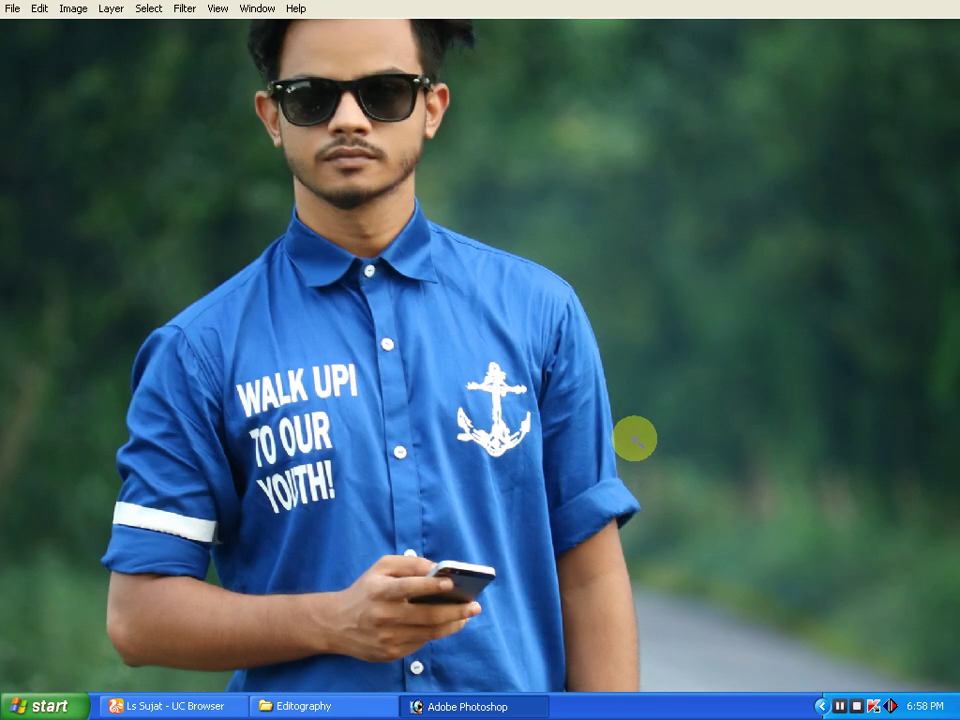
{"action": "scroll", "coordinate": [555, 403], "scroll_direction": "down", "scroll_amount": 3}
{"action": "scroll", "coordinate": [587, 441], "scroll_direction": "down", "scroll_amount": 3}
{"action": "scroll", "coordinate": [585, 521], "scroll_direction": "down", "scroll_amount": 3}
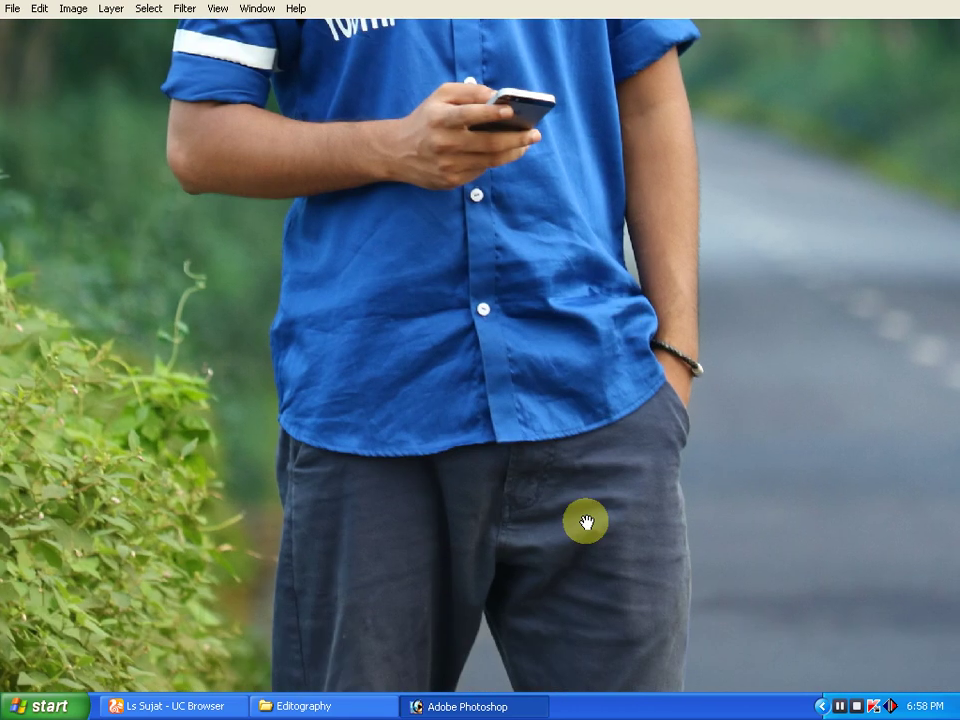
{"action": "scroll", "coordinate": [581, 407], "scroll_direction": "down", "scroll_amount": 3}
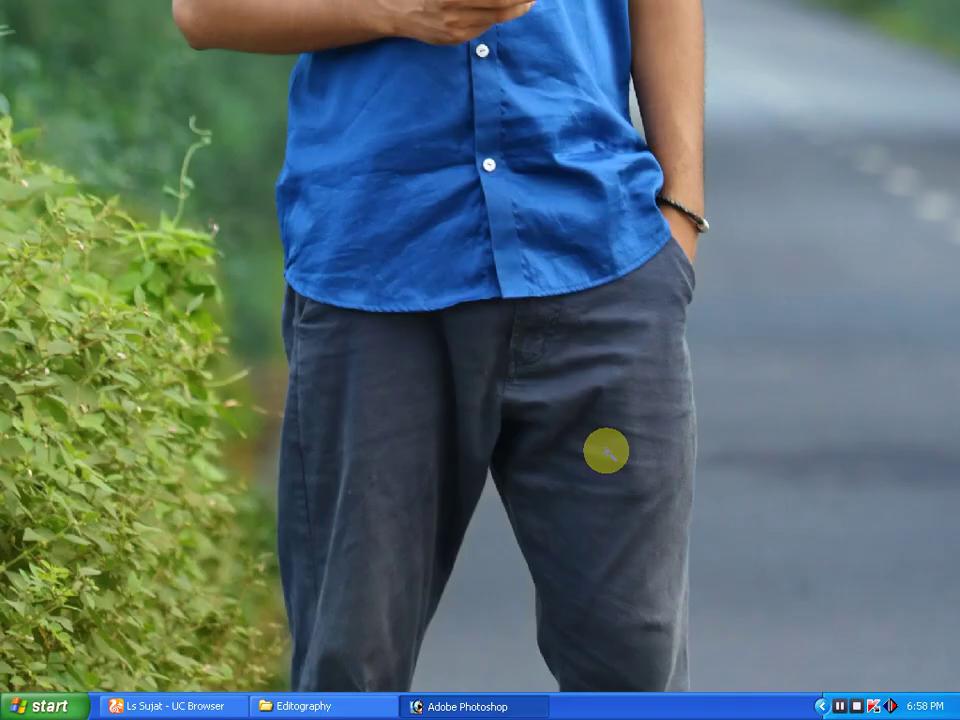
{"action": "left_click", "coordinate": [621, 420]}
{"action": "mouse_move", "coordinate": [621, 420]}
{"action": "left_mouse_down"}
{"action": "mouse_move", "coordinate": [450, 399]}
{"action": "mouse_move", "coordinate": [626, 360]}
{"action": "mouse_move", "coordinate": [656, 307]}
{"action": "left_mouse_up"}
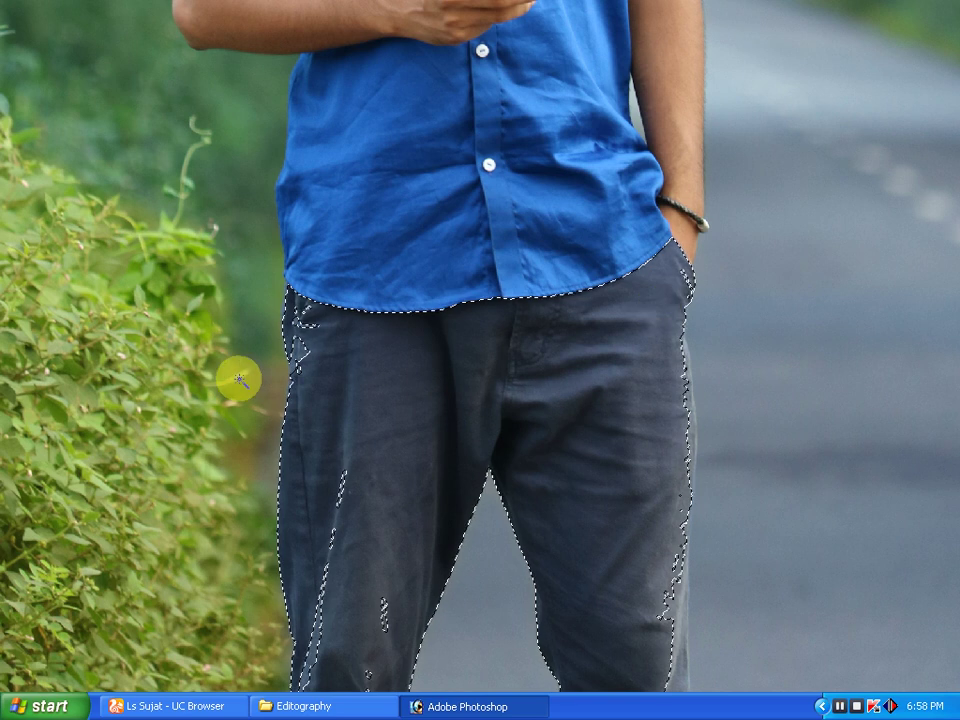
{"action": "left_click", "coordinate": [313, 356]}
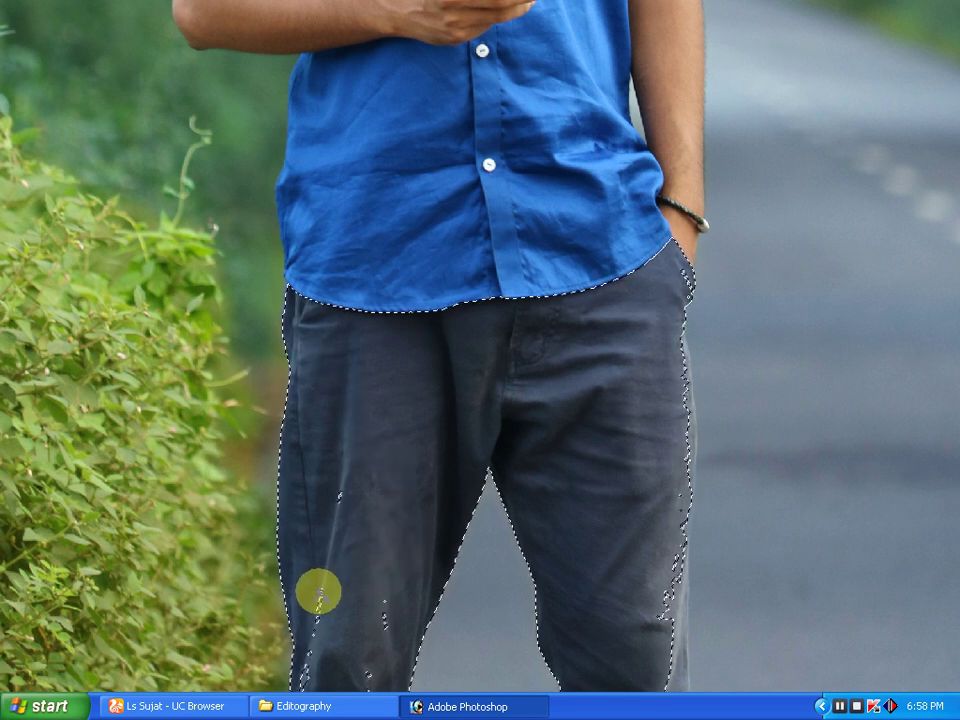
{"action": "left_click", "coordinate": [319, 597]}
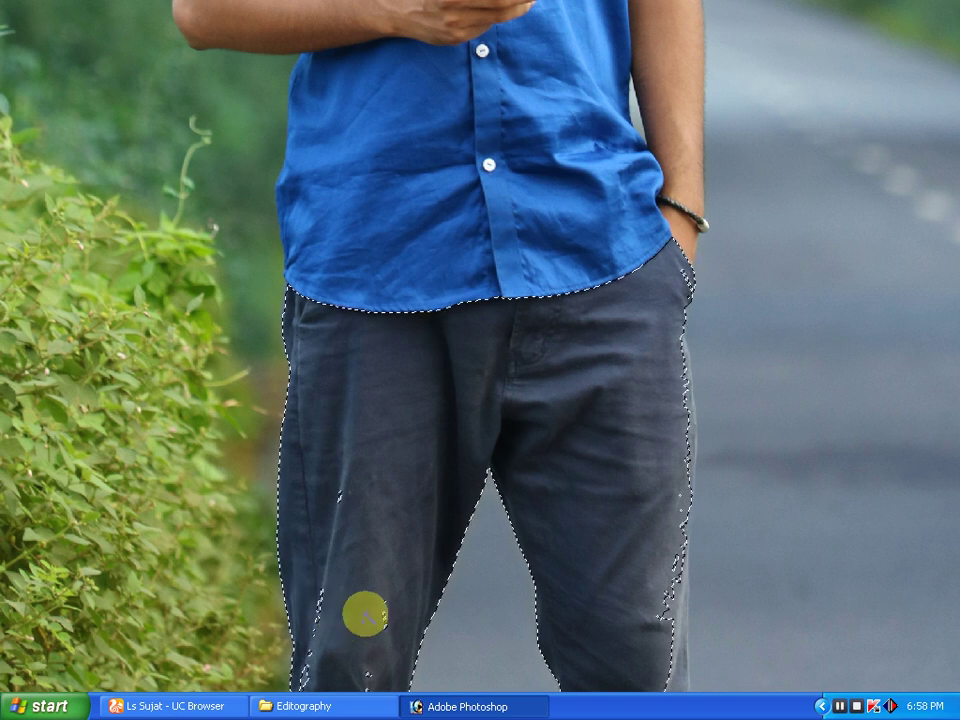
{"action": "left_click", "coordinate": [664, 591]}
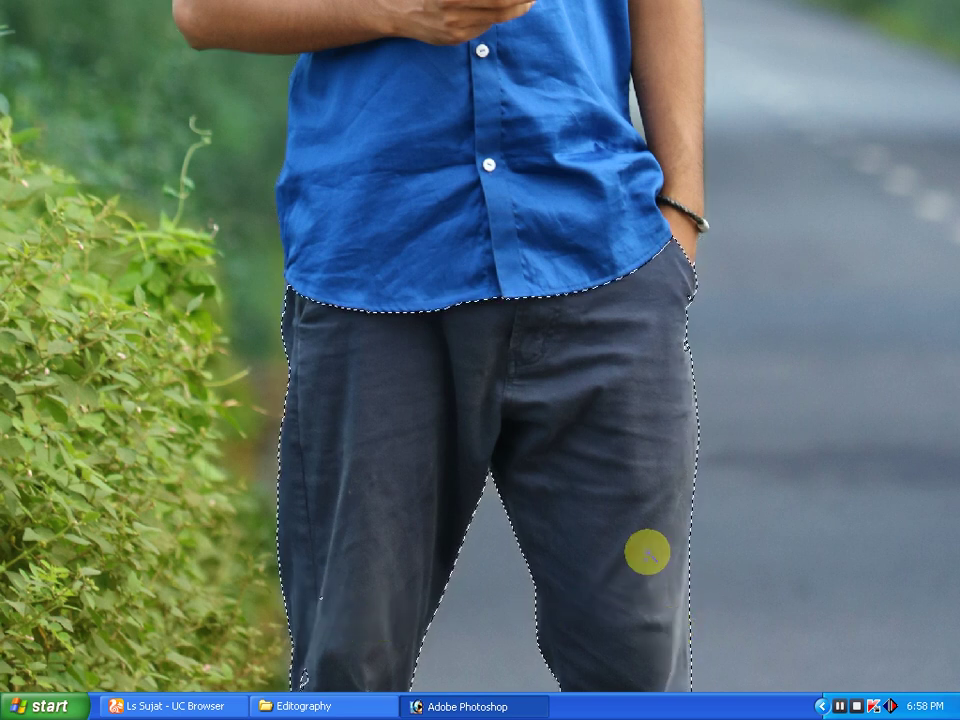
Feather the trouser selection by 5 pixels
{"action": "key", "text": "f"}
{"action": "key", "text": "f"}
{"action": "key", "text": "f"}
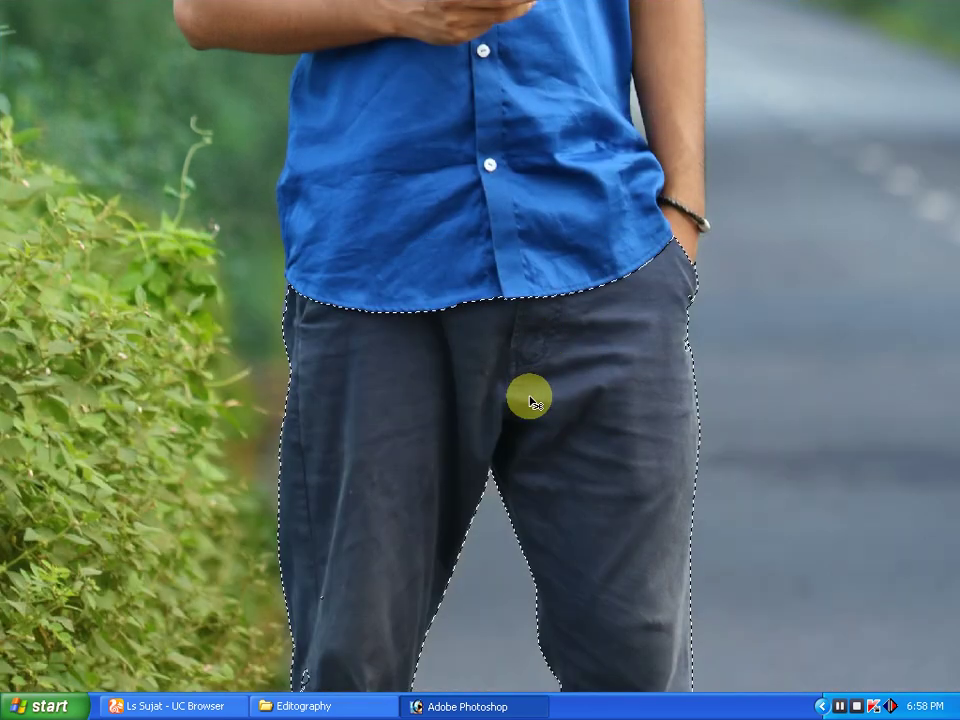
{"action": "key", "text": "ctrl+0"}
{"action": "key", "text": "ctrl+minus"}
{"action": "left_click", "coordinate": [392, 414]}
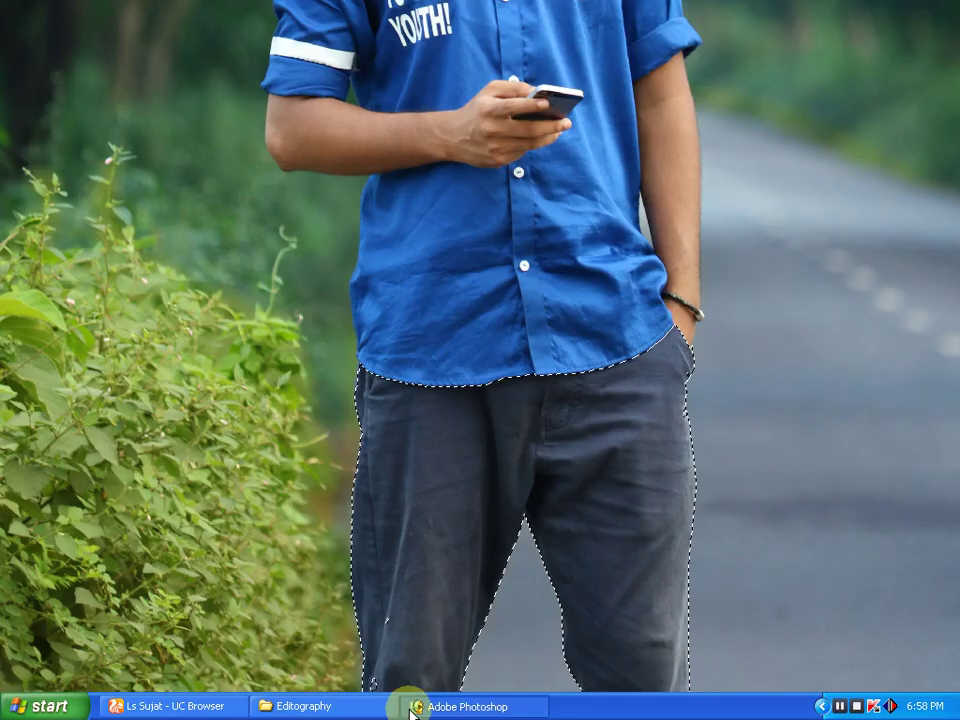
{"action": "key", "text": "ctrl+alt+d"}
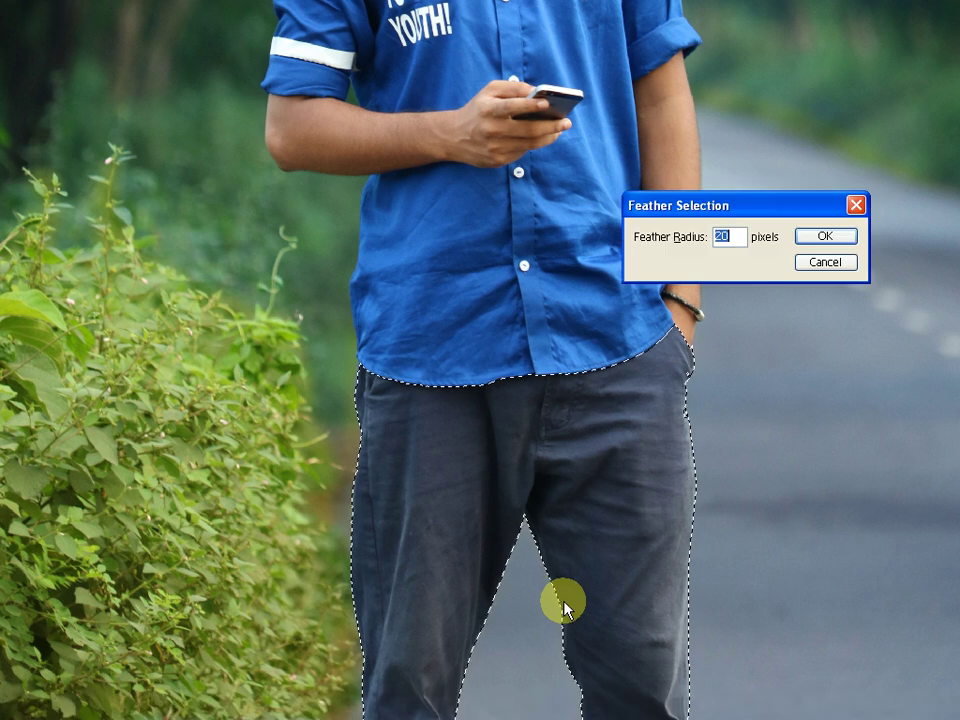
{"action": "type", "text": "5"}
{"action": "key", "text": "Return"}
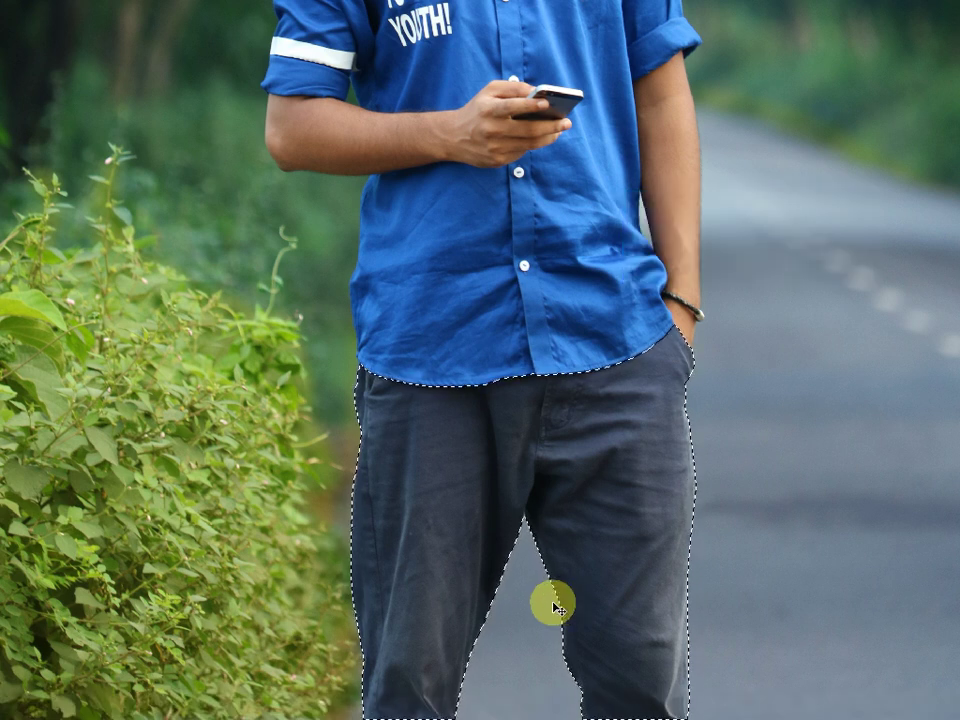
{"action": "key", "text": "ctrl+b"}
{"action": "key", "text": "Escape"}
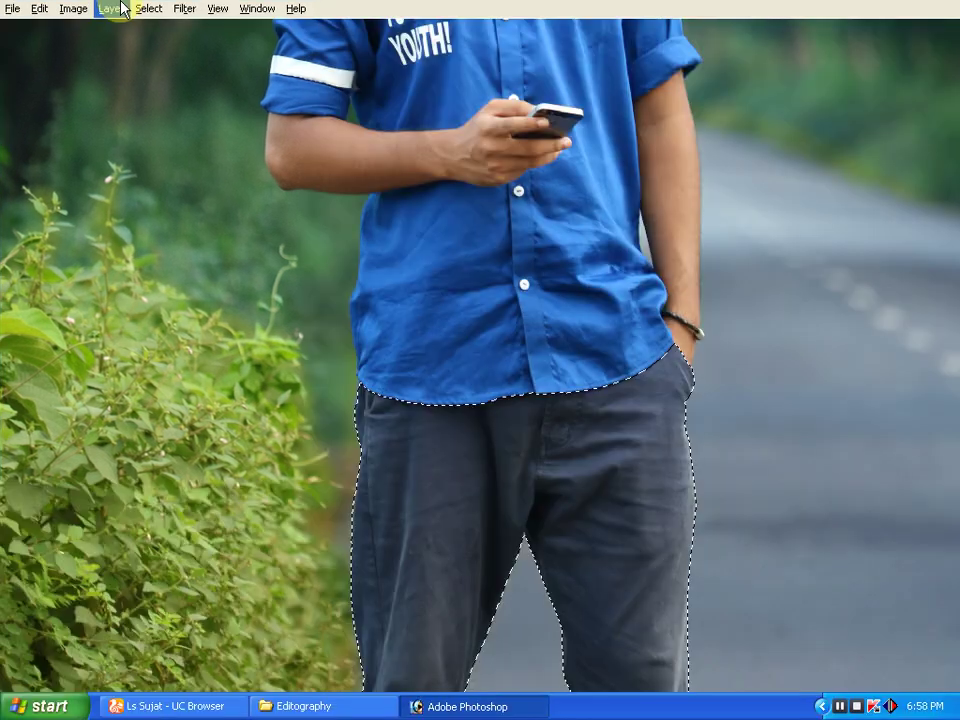
Apply a midtone Color Balance of -5, +11, +16 to the trousers, then deselect
{"action": "left_click", "coordinate": [73, 8]}
{"action": "mouse_move", "coordinate": [100, 52]}
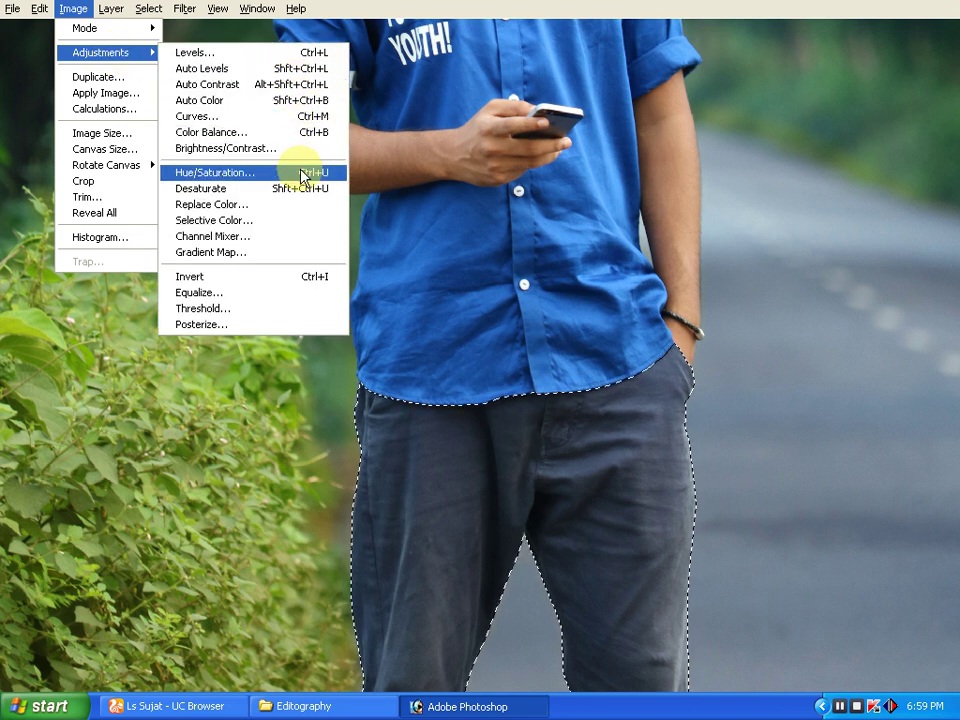
{"action": "left_click", "coordinate": [285, 132]}
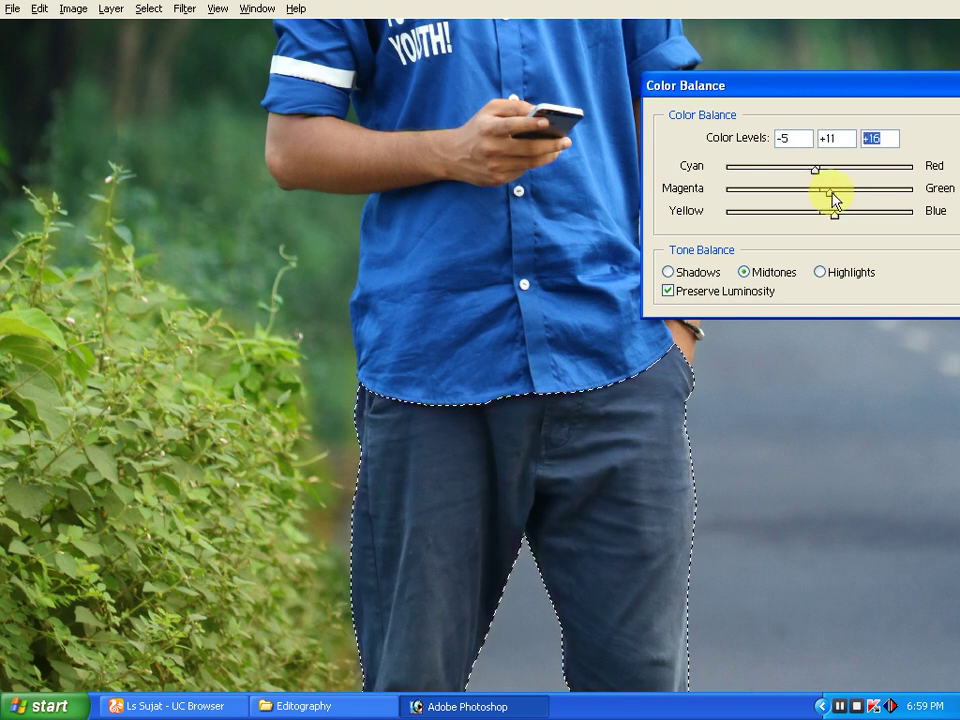
{"action": "key", "text": "Return"}
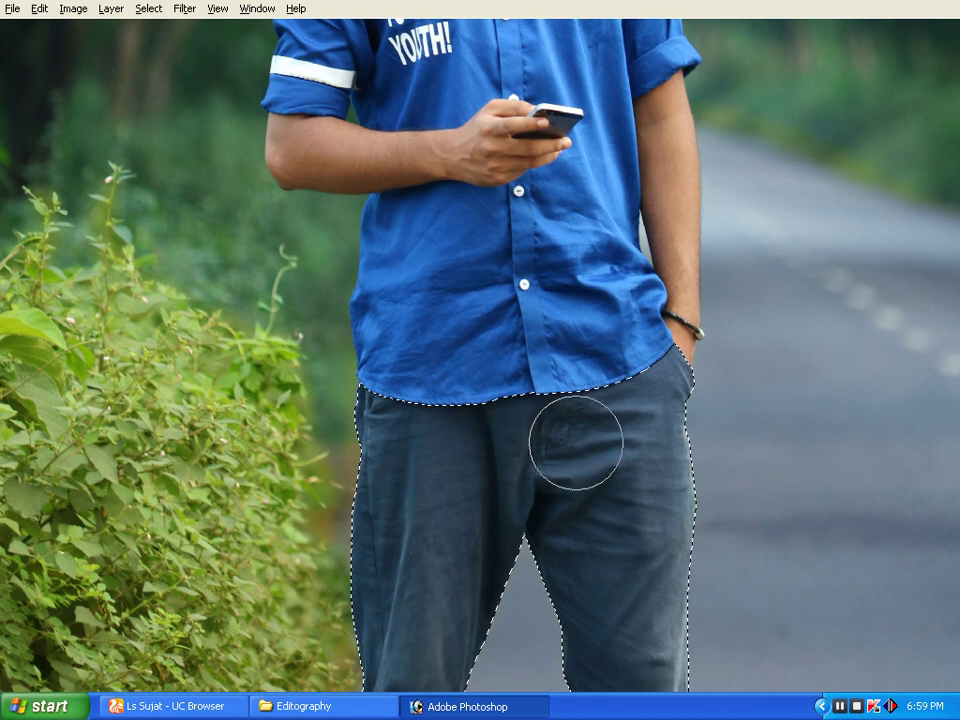
{"action": "mouse_move", "coordinate": [576, 442]}
{"action": "left_mouse_down"}
{"action": "mouse_move", "coordinate": [487, 462]}
{"action": "mouse_move", "coordinate": [689, 387]}
{"action": "left_mouse_up"}
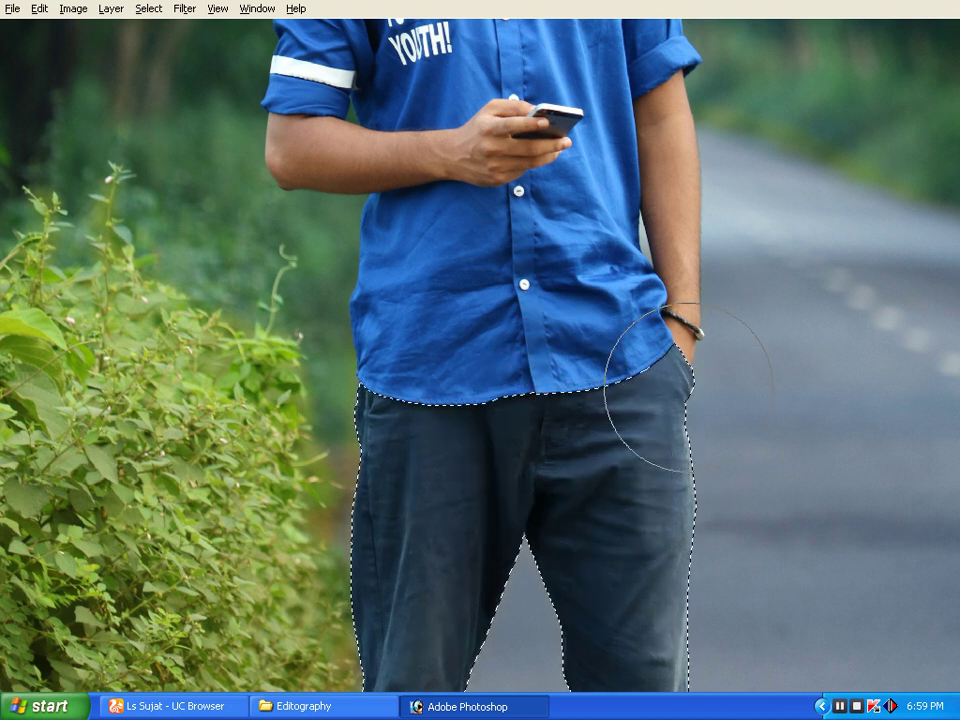
{"action": "left_click", "coordinate": [589, 476]}
{"action": "key", "text": "ctrl+d"}
Magic Wand the blue shirt and grow the selection with Similar twice
{"action": "key", "text": "ctrl+t"}
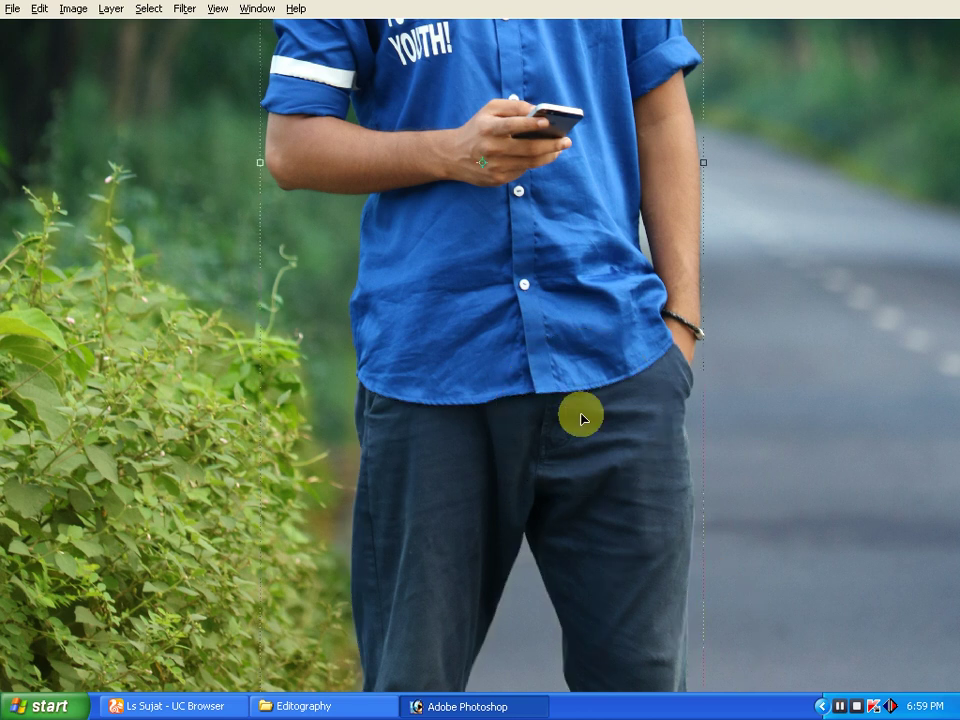
{"action": "key", "text": "ctrl+0"}
{"action": "left_click_drag", "start_coordinate": [321, 261], "coordinate": [686, 536]}
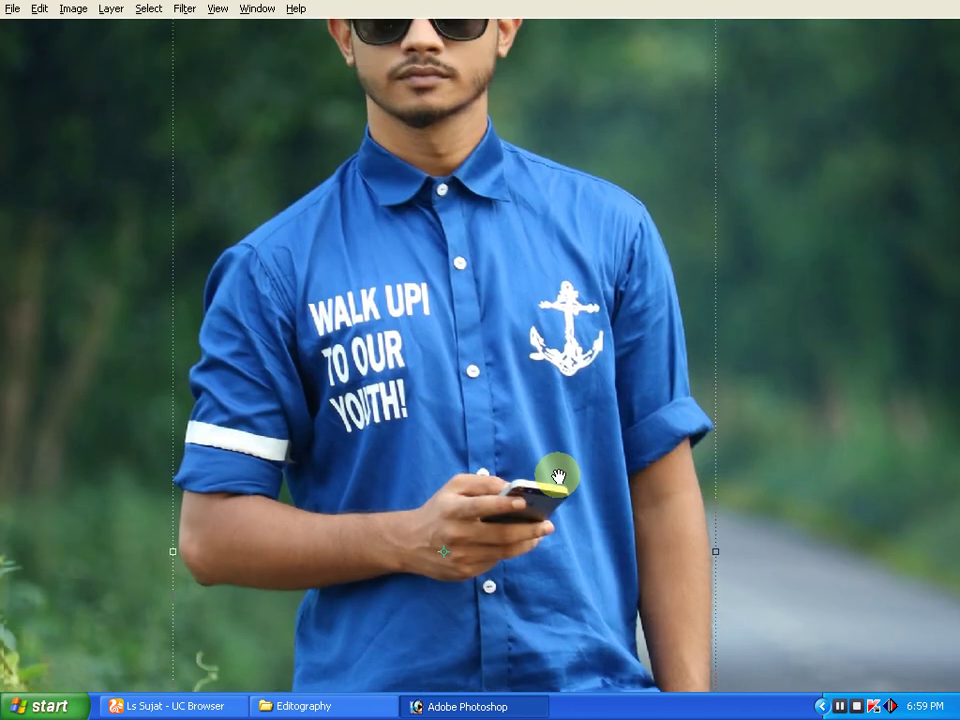
{"action": "left_click", "coordinate": [500, 287]}
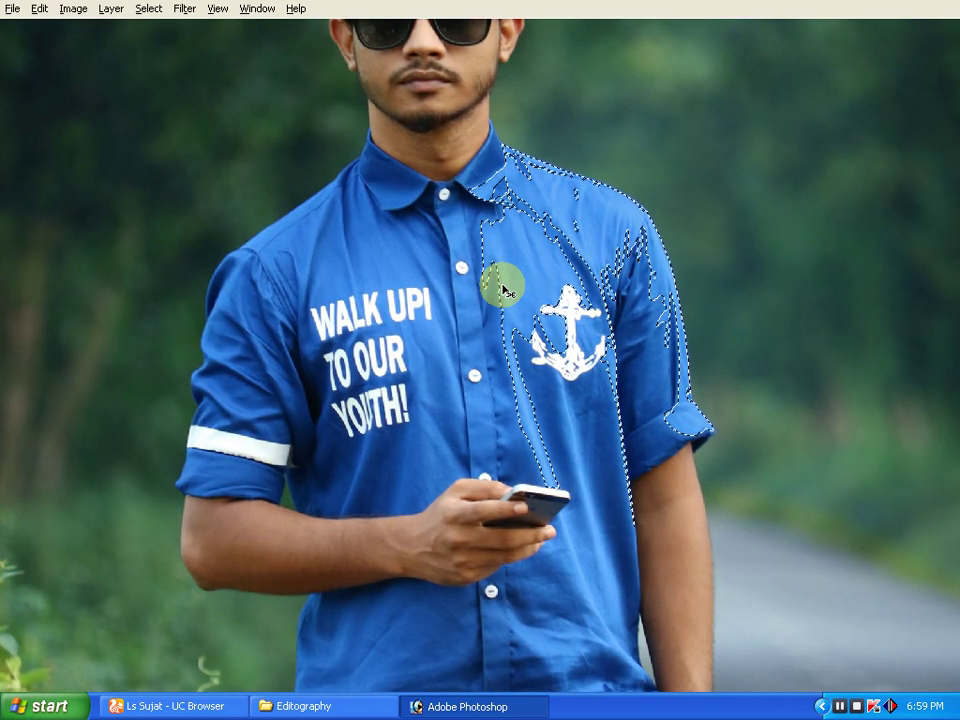
{"action": "scroll", "coordinate": [500, 287], "scroll_direction": "down", "scroll_amount": 1}
{"action": "scroll", "coordinate": [500, 285], "scroll_direction": "down", "scroll_amount": 1}
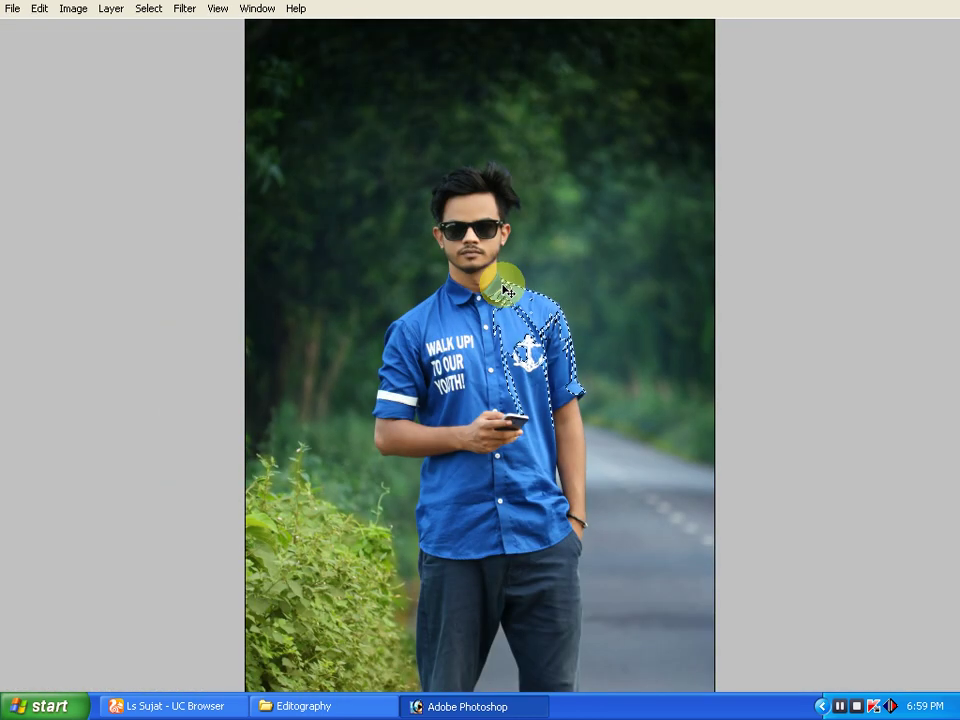
{"action": "scroll", "coordinate": [499, 279], "scroll_direction": "down", "scroll_amount": 1}
{"action": "right_click", "coordinate": [522, 334]}
{"action": "left_click", "coordinate": [561, 402]}
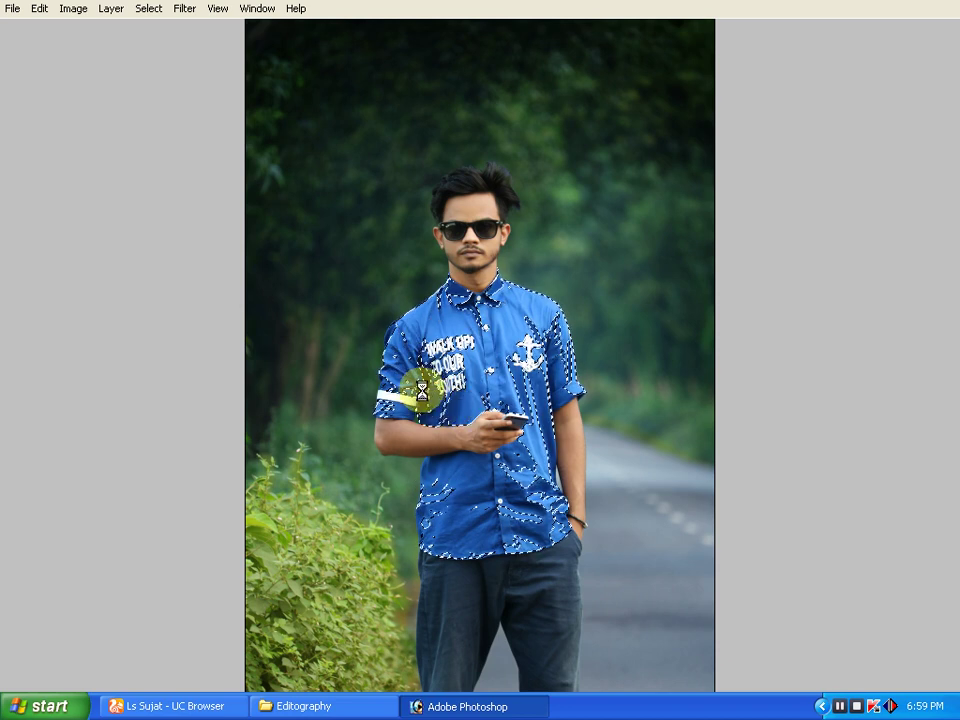
{"action": "key", "text": "ctrl+plus"}
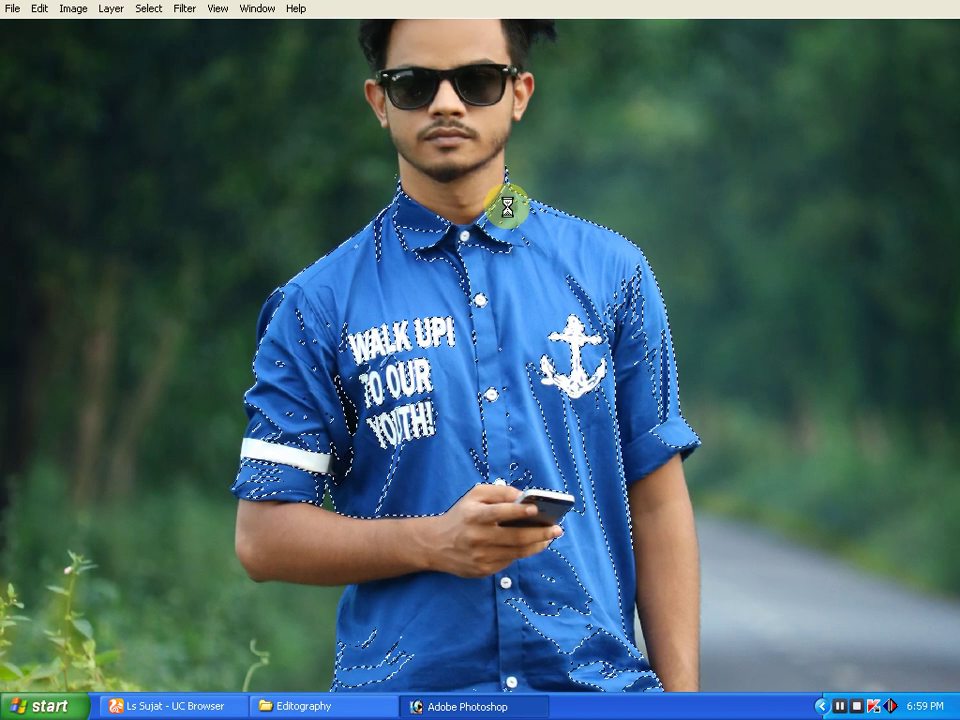
{"action": "right_click", "coordinate": [421, 222]}
{"action": "left_click", "coordinate": [452, 303]}
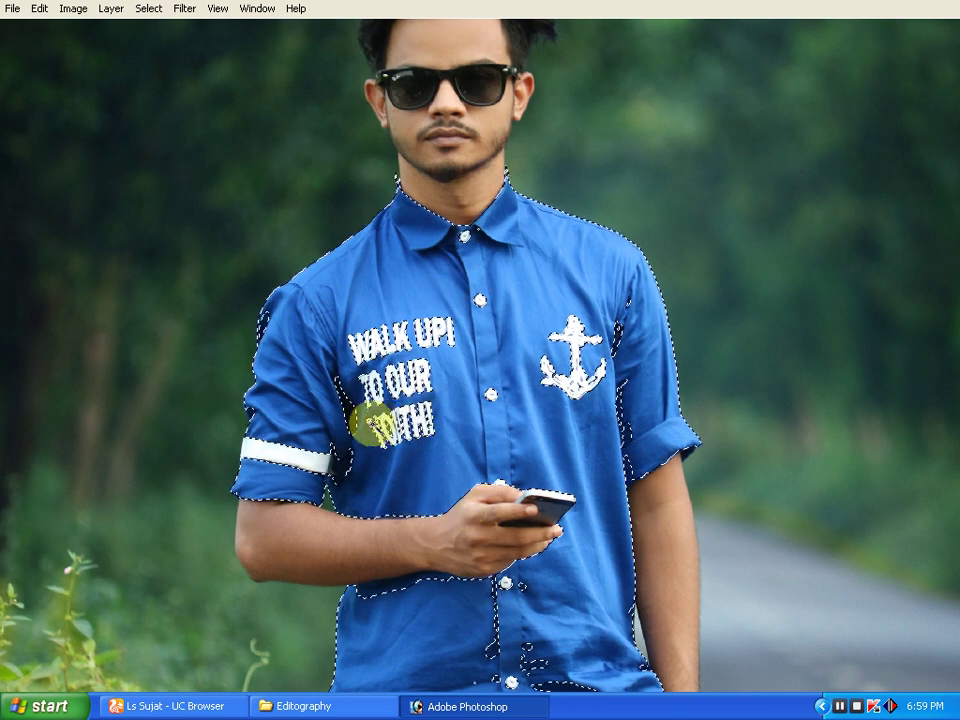
Add the remaining gaps beside TO OUR, right of the anchor, lower shirt and around the buttons
{"action": "left_click", "coordinate": [336, 456], "text": "shift"}
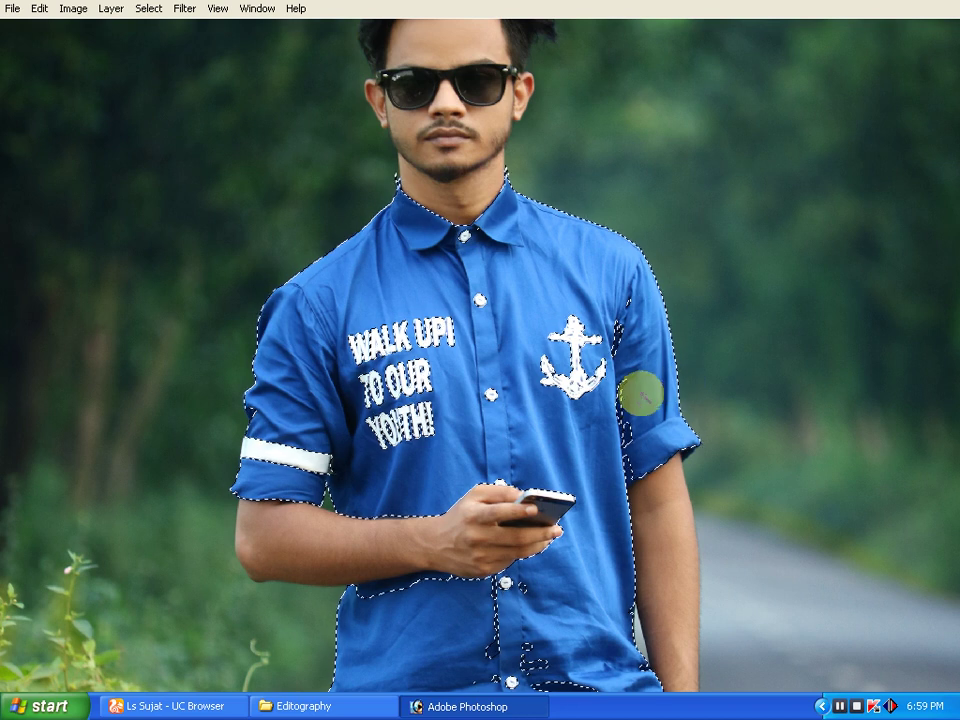
{"action": "left_click", "coordinate": [622, 333], "text": "shift"}
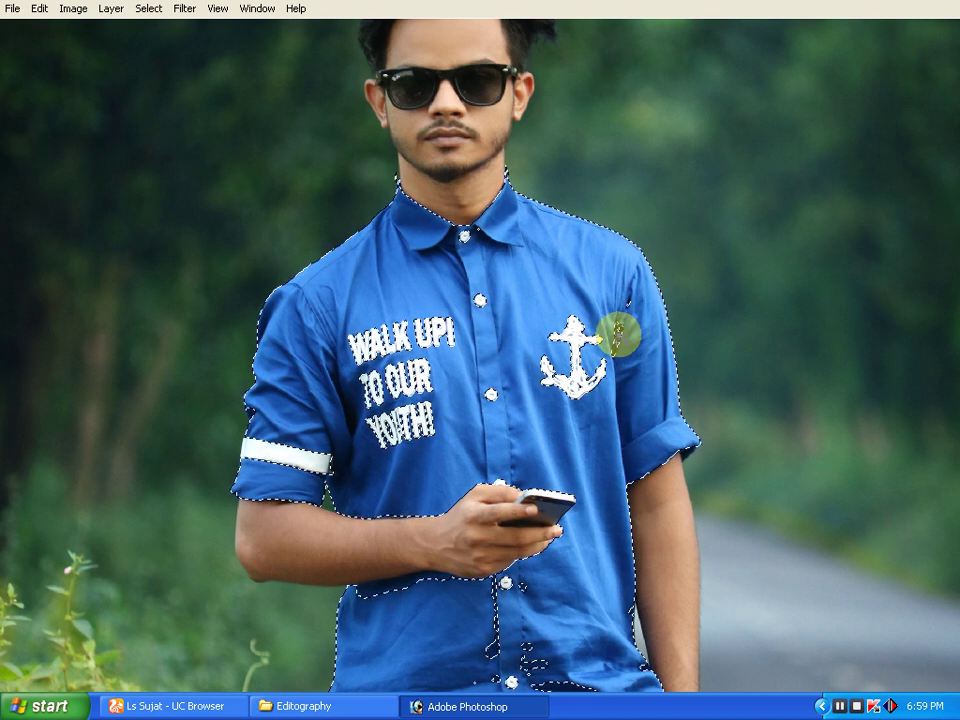
{"action": "left_click_drag", "start_coordinate": [655, 555], "coordinate": [665, 327]}
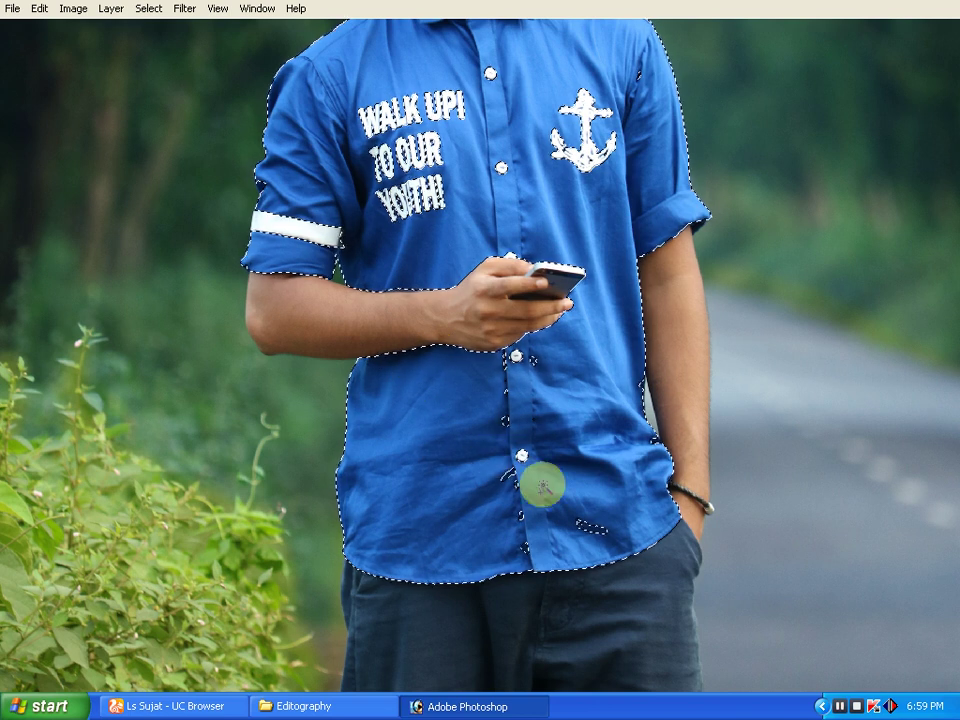
{"action": "left_click", "coordinate": [574, 523], "text": "shift"}
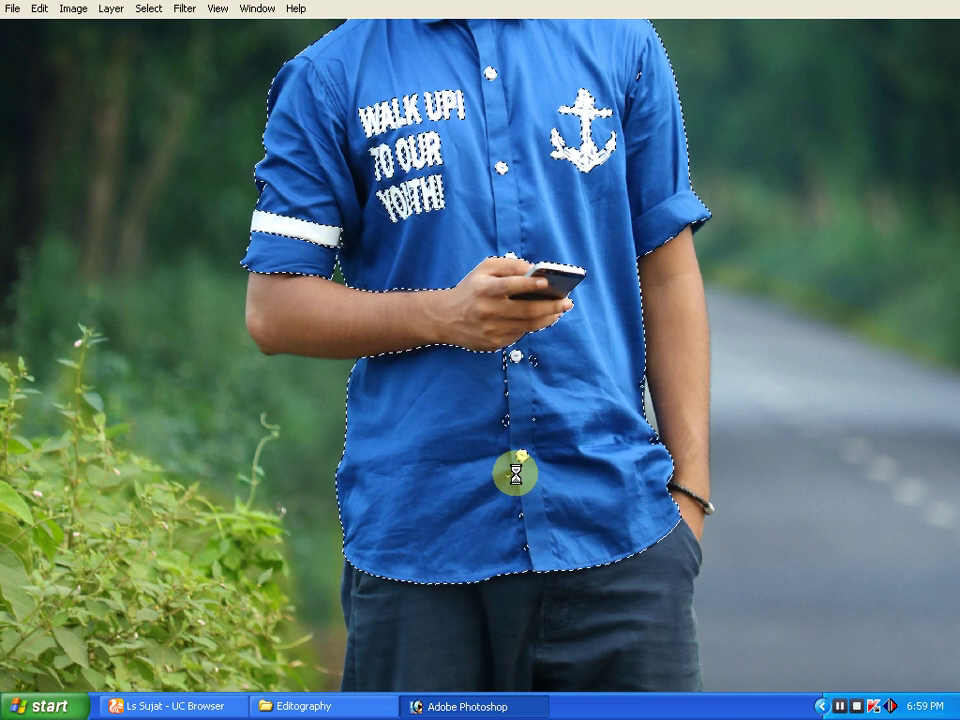
{"action": "left_click", "coordinate": [506, 419], "text": "shift"}
{"action": "left_click", "coordinate": [535, 360], "text": "shift"}
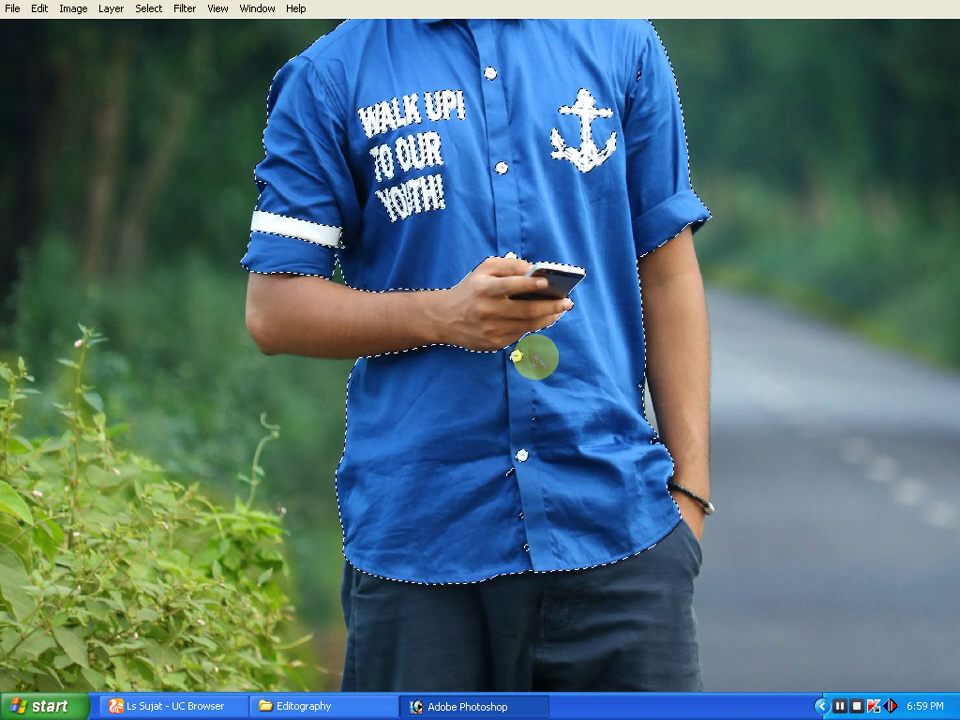
{"action": "left_click", "coordinate": [518, 516], "text": "shift"}
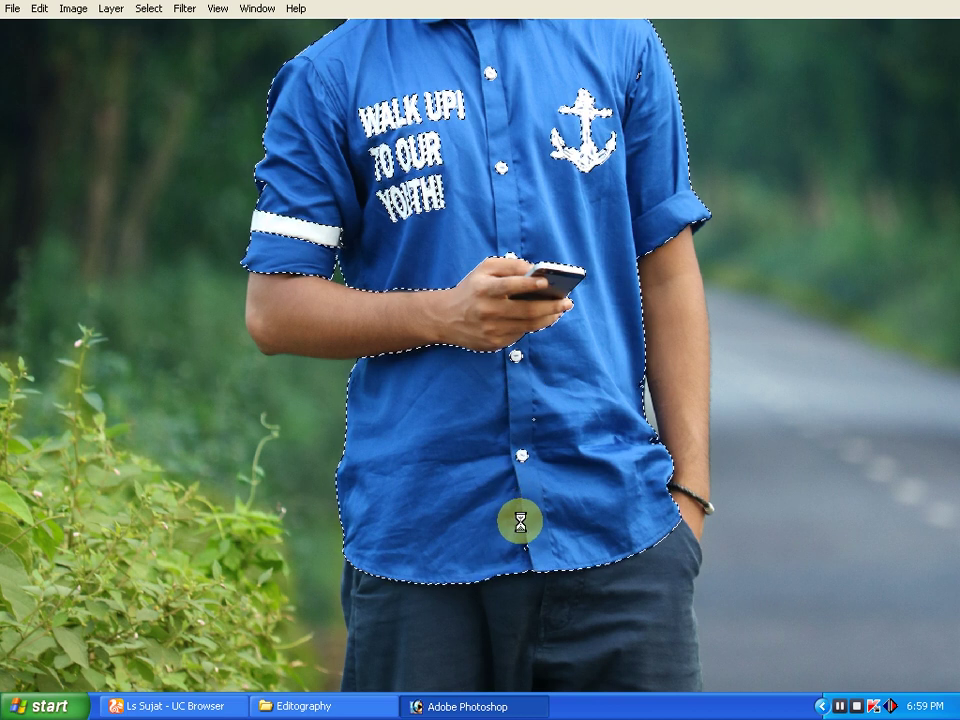
{"action": "scroll", "coordinate": [553, 405], "scroll_direction": "up", "scroll_amount": 3}
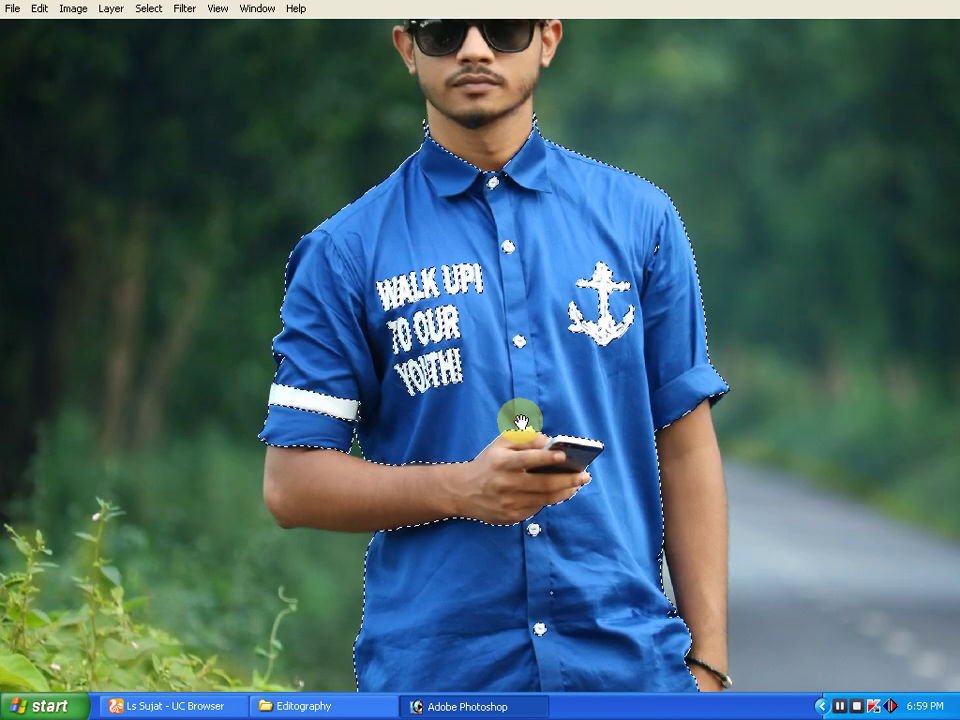
{"action": "scroll", "coordinate": [420, 210], "scroll_direction": "up", "scroll_amount": 1, "text": "alt"}
{"action": "scroll", "coordinate": [590, 340], "scroll_direction": "up", "scroll_amount": 2}
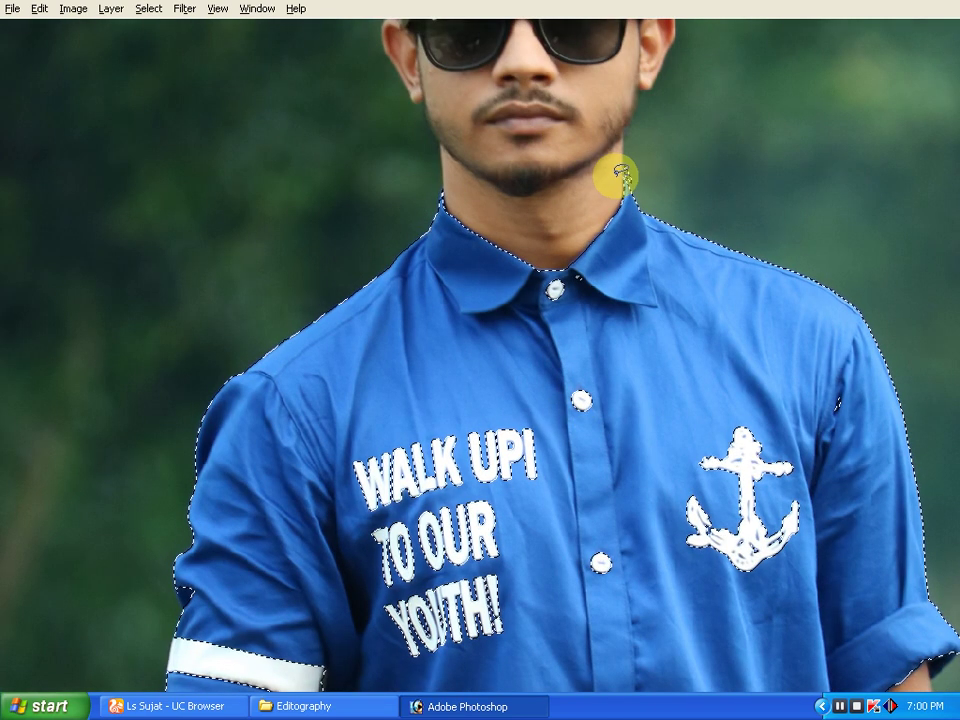
{"action": "scroll", "coordinate": [568, 107], "scroll_direction": "down", "scroll_amount": 1, "text": "alt"}
{"action": "scroll", "coordinate": [568, 107], "scroll_direction": "down", "scroll_amount": 1, "text": "alt"}
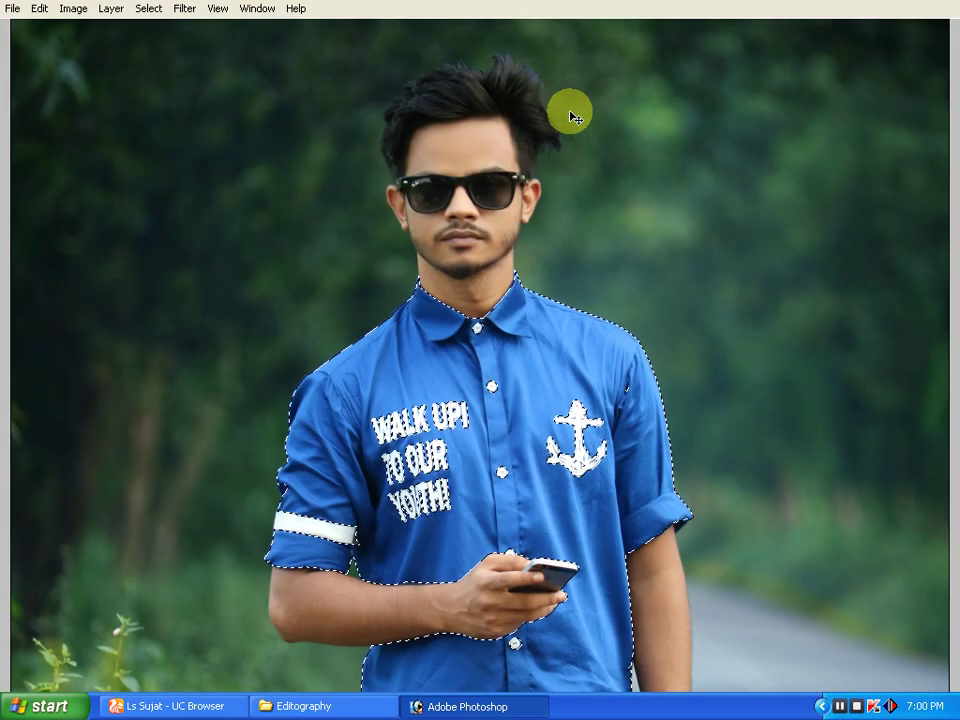
{"action": "scroll", "coordinate": [572, 112], "scroll_direction": "down", "scroll_amount": 1, "text": "alt"}
{"action": "scroll", "coordinate": [439, 493], "scroll_direction": "up", "scroll_amount": 1, "text": "alt"}
{"action": "scroll", "coordinate": [439, 440], "scroll_direction": "up", "scroll_amount": 1, "text": "alt"}
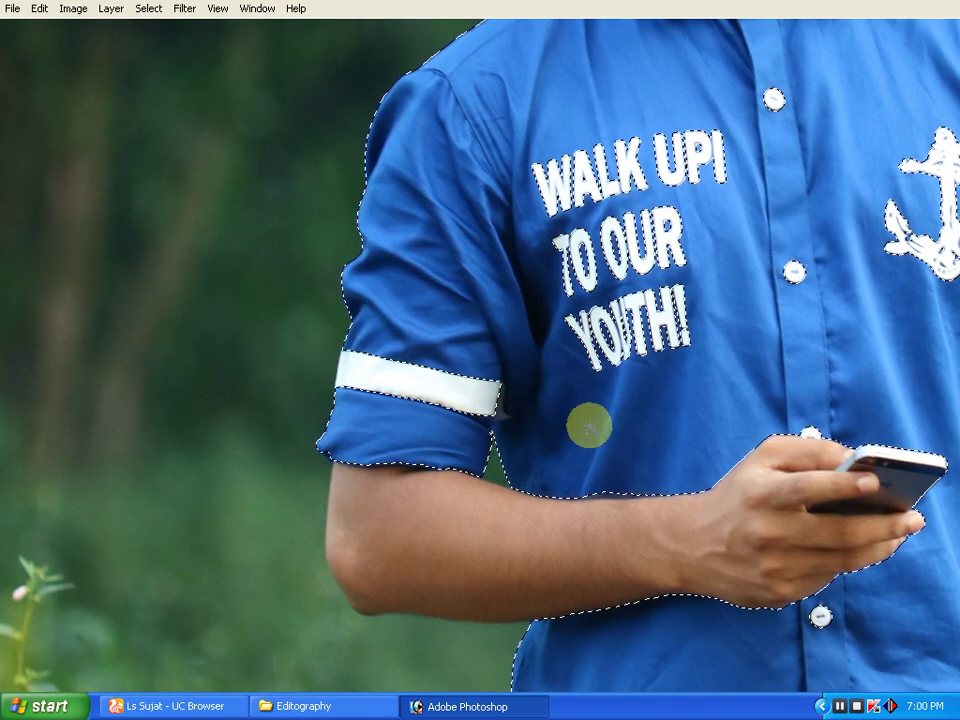
{"action": "scroll", "coordinate": [606, 428], "scroll_direction": "down", "scroll_amount": 1, "text": "alt"}
{"action": "scroll", "coordinate": [606, 428], "scroll_direction": "down", "scroll_amount": 1, "text": "alt"}
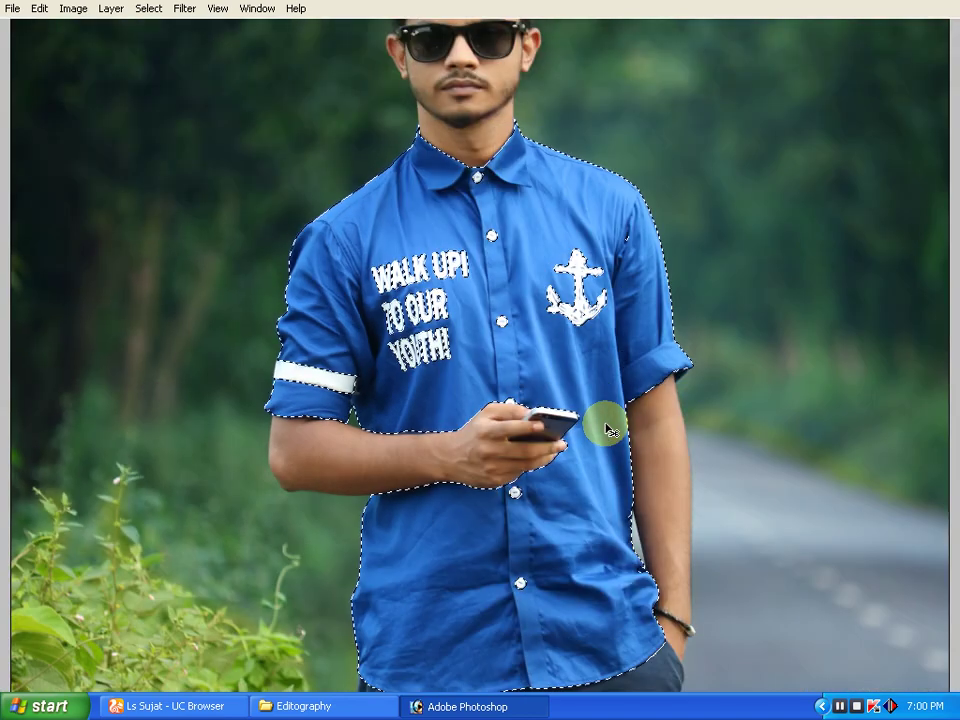
Feather the shirt selection 2 px, apply Color Balance -13, 0, +37, then deselect
{"action": "key", "text": "shift+F6"}
{"action": "type", "text": "2"}
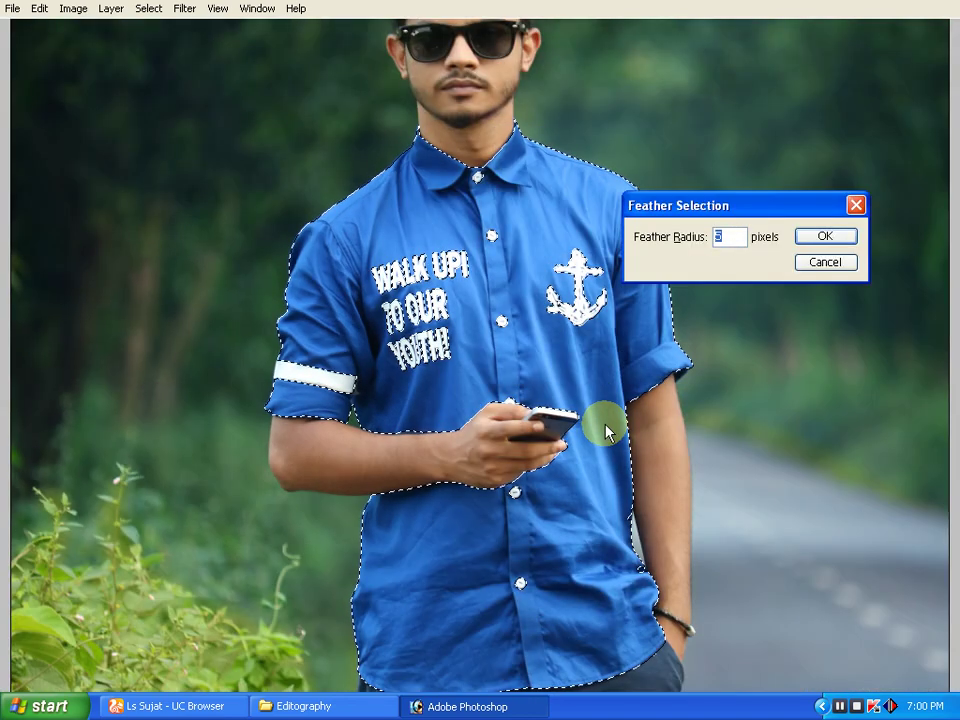
{"action": "key", "text": "Return"}
{"action": "scroll", "coordinate": [606, 428], "scroll_direction": "down", "scroll_amount": 1, "text": "alt"}
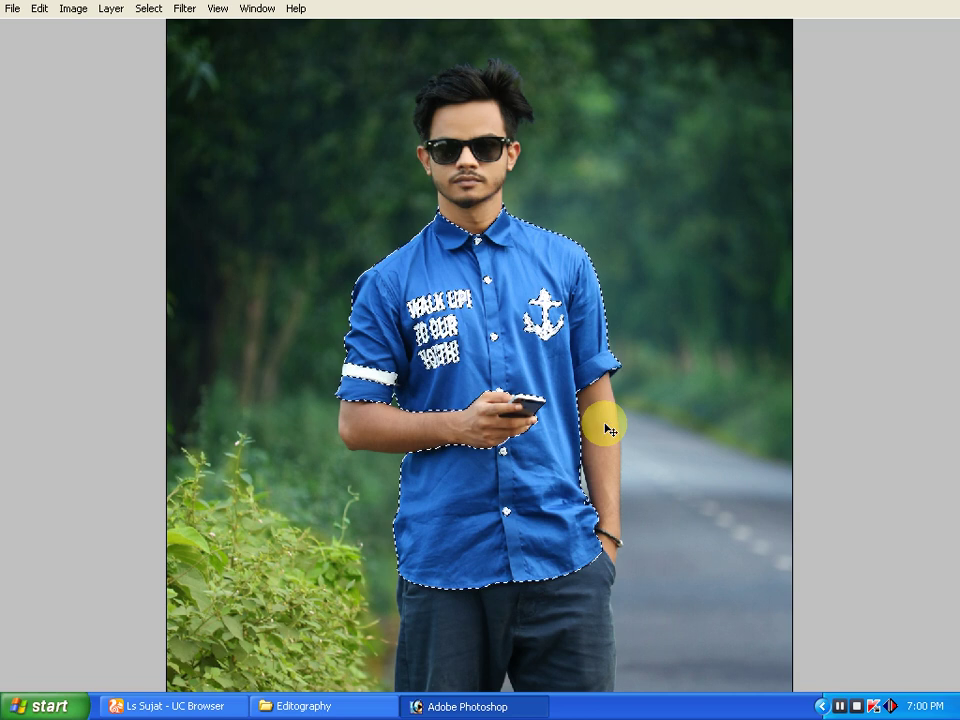
{"action": "key", "text": "ctrl+b"}
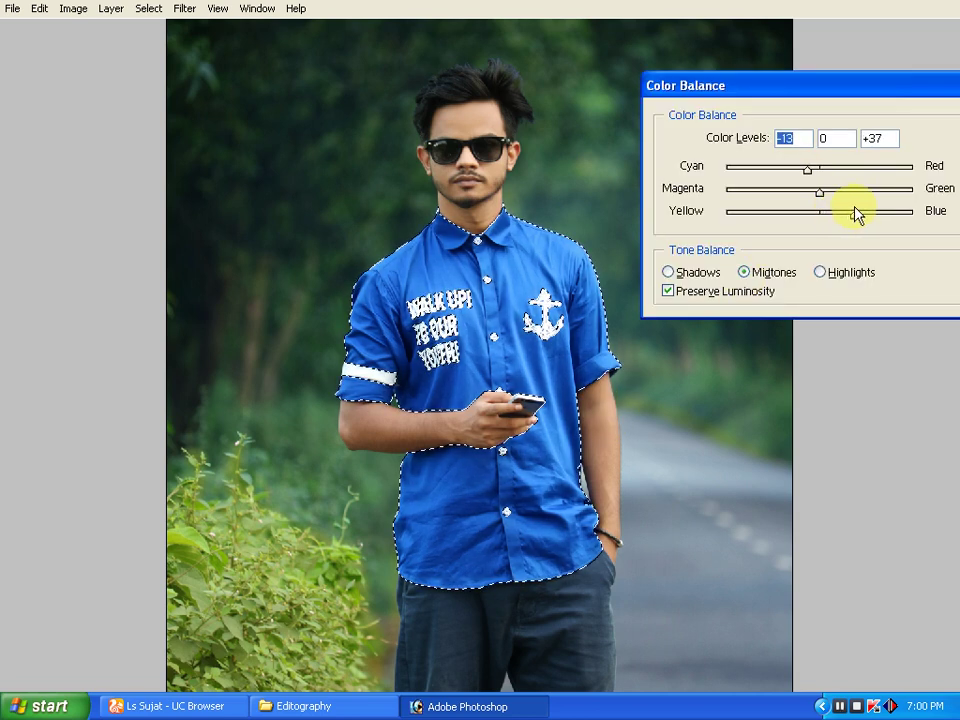
{"action": "key", "text": "Return"}
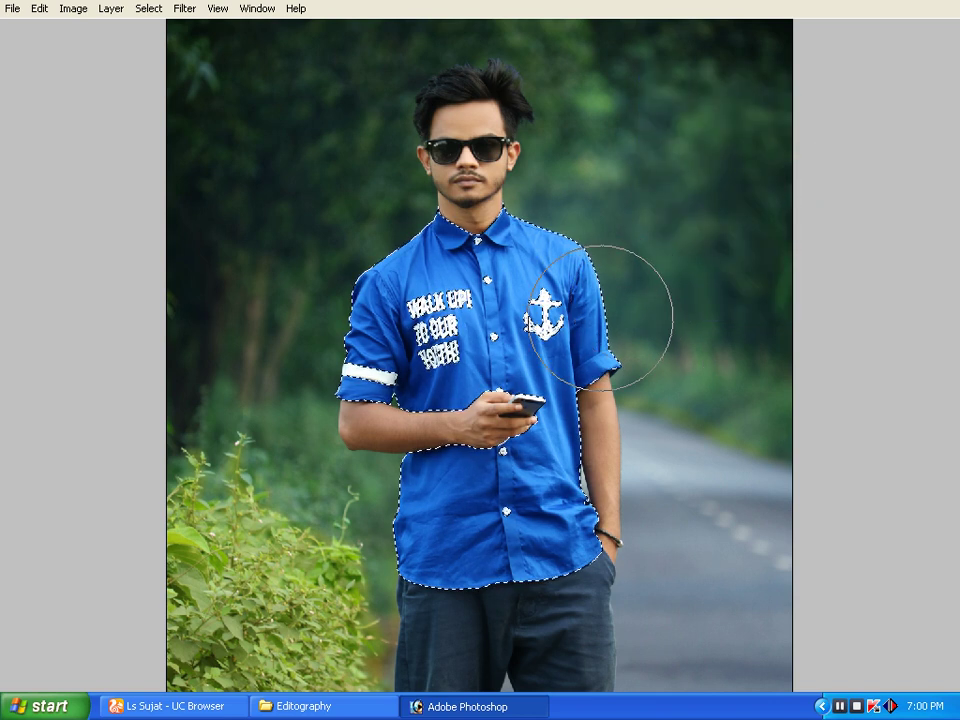
{"action": "key", "text": "bracketright"}
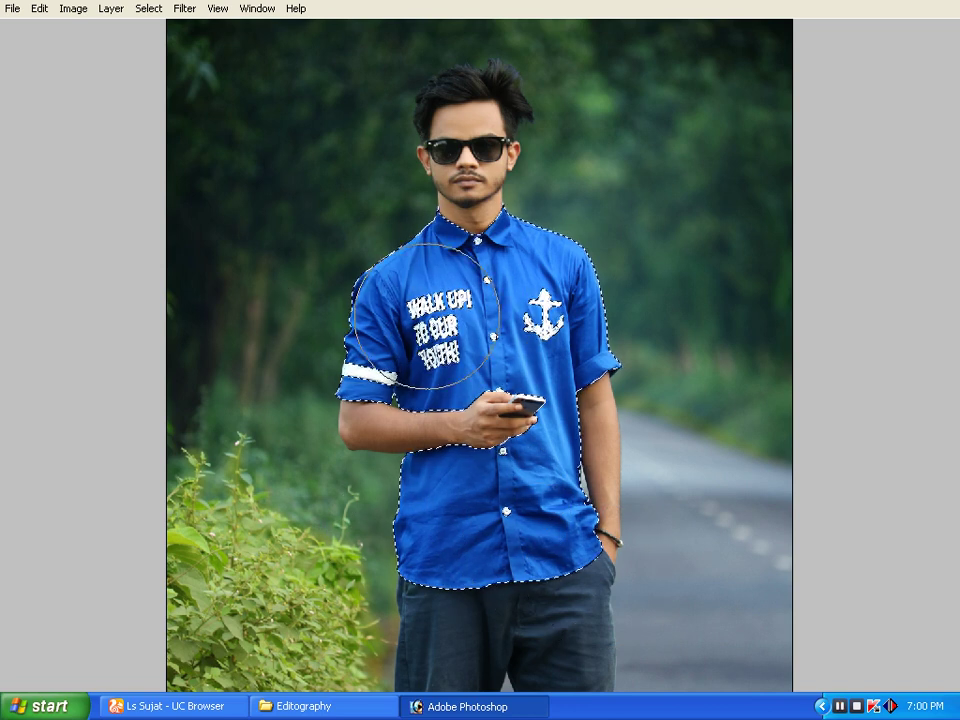
{"action": "key", "text": "ctrl+d"}
Tint the whole photo's midtones with a subtle -4, -4, +7 Color Balance
{"action": "key", "text": "ctrl+minus"}
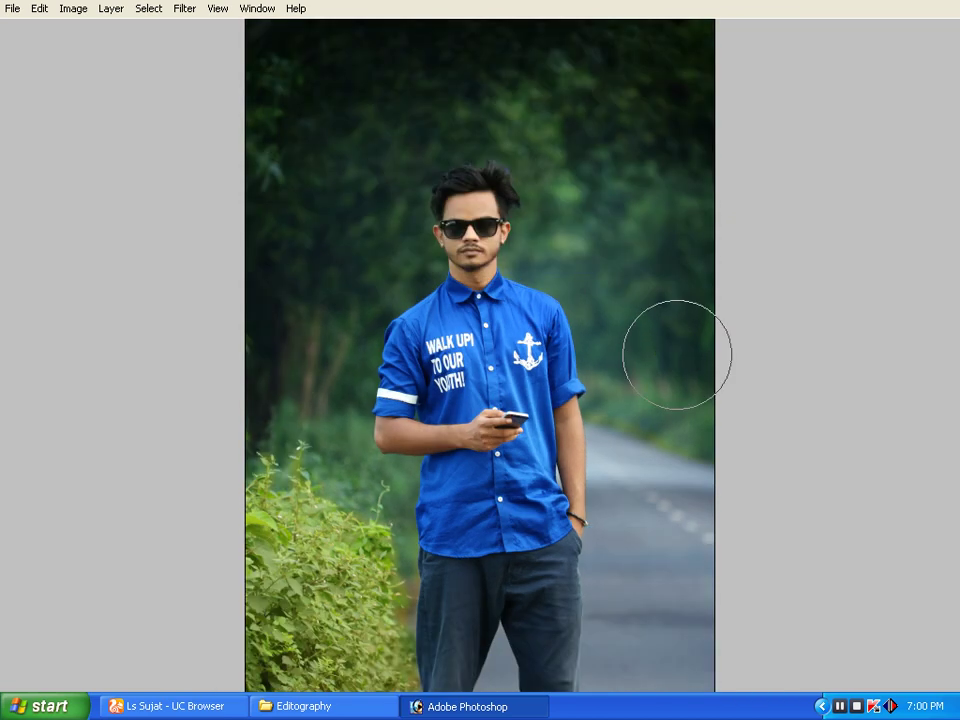
{"action": "key", "text": "ctrl+t"}
{"action": "key", "text": "ctrl+minus"}
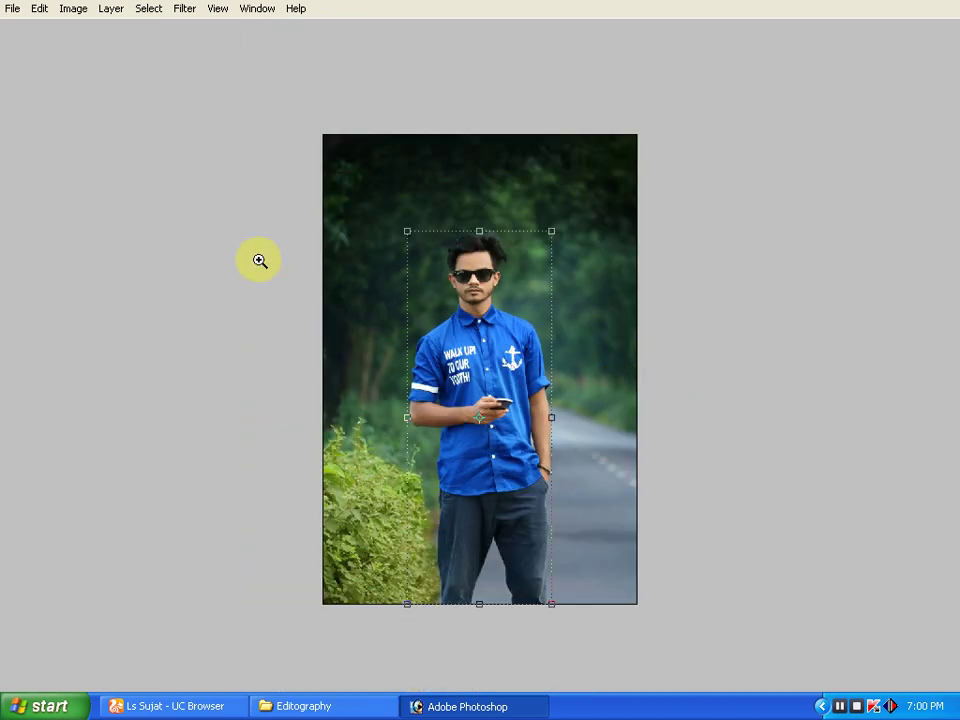
{"action": "left_click", "coordinate": [789, 499]}
{"action": "key", "text": "ctrl+minus"}
{"action": "key", "text": "ctrl+minus"}
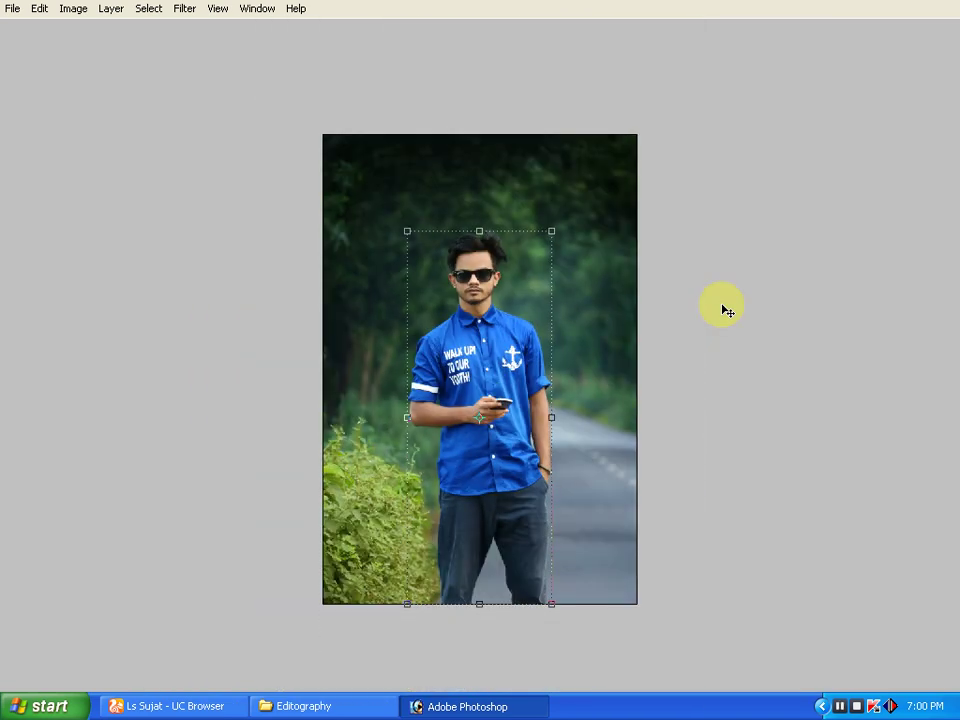
{"action": "key", "text": "Return"}
{"action": "key", "text": "ctrl+b"}
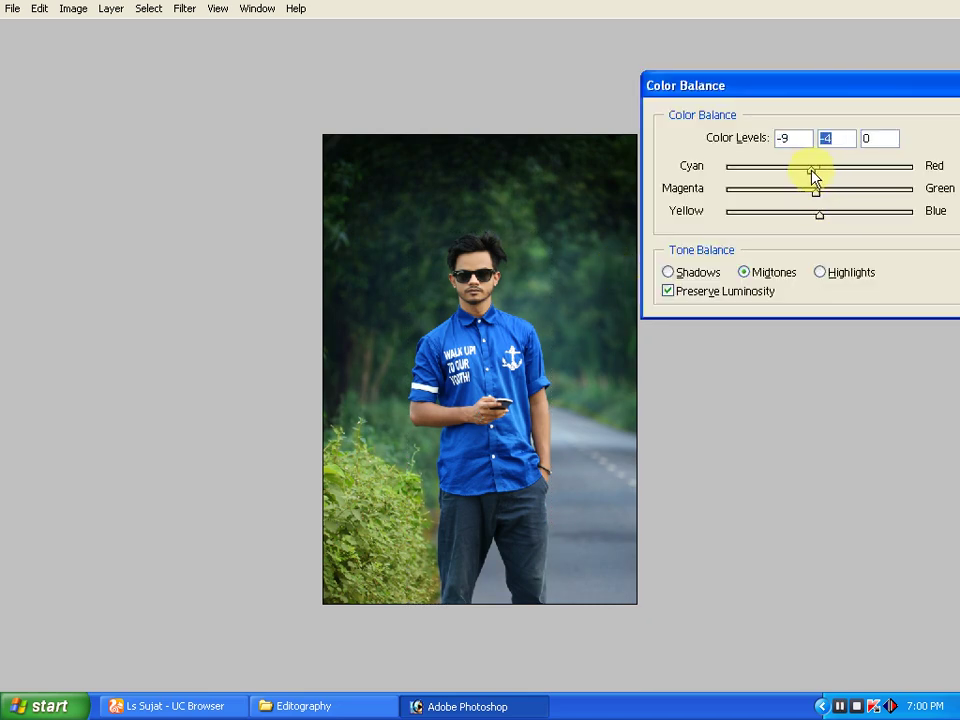
{"action": "left_click_drag", "start_coordinate": [825, 171], "coordinate": [817, 172]}
{"action": "key", "text": "Return"}
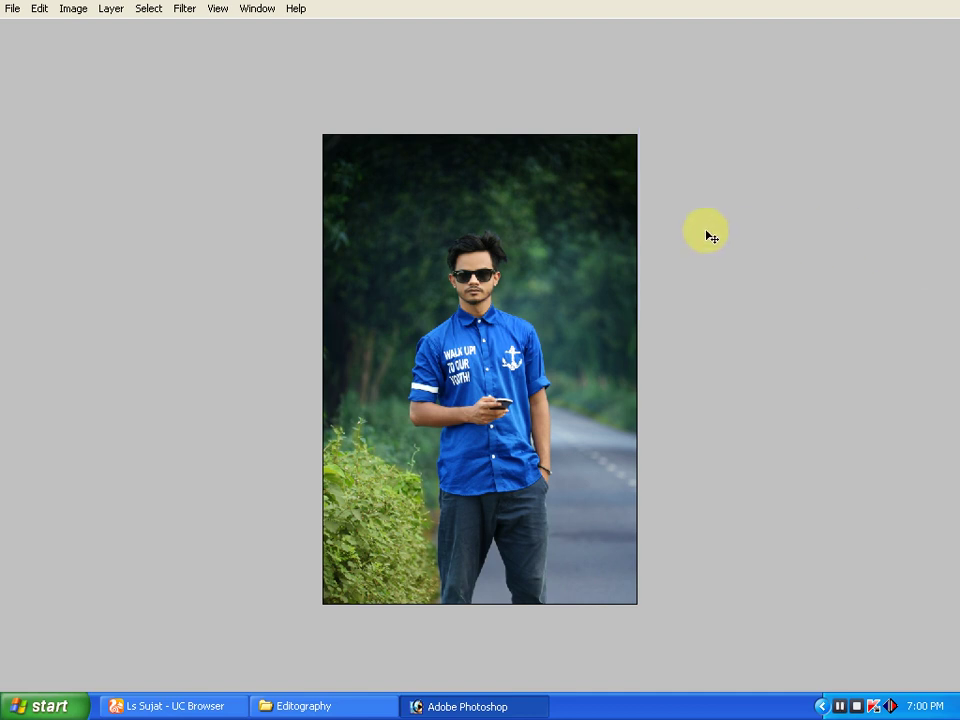
{"action": "key", "text": "ctrl+m"}
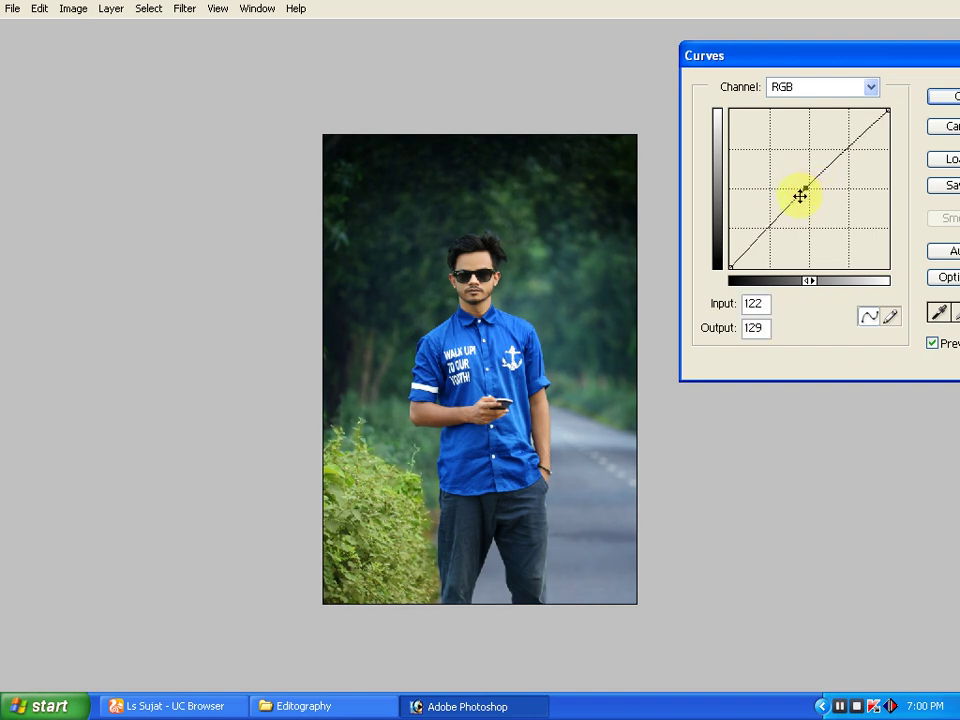
Apply the Curves brightening, zoom in on the man's face, then zoom back out to the whole photo
{"action": "key", "text": "Return"}
{"action": "key", "text": "ctrl+plus"}
{"action": "left_click_drag", "start_coordinate": [529, 176], "coordinate": [688, 255]}
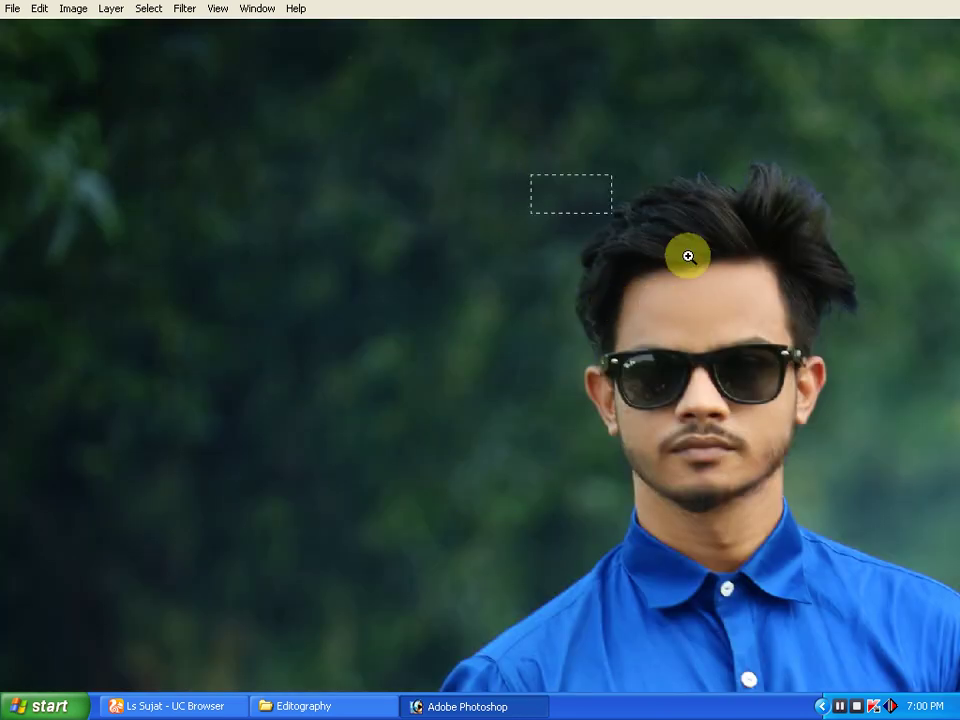
{"action": "scroll", "coordinate": [490, 324], "scroll_direction": "up", "scroll_amount": 3}
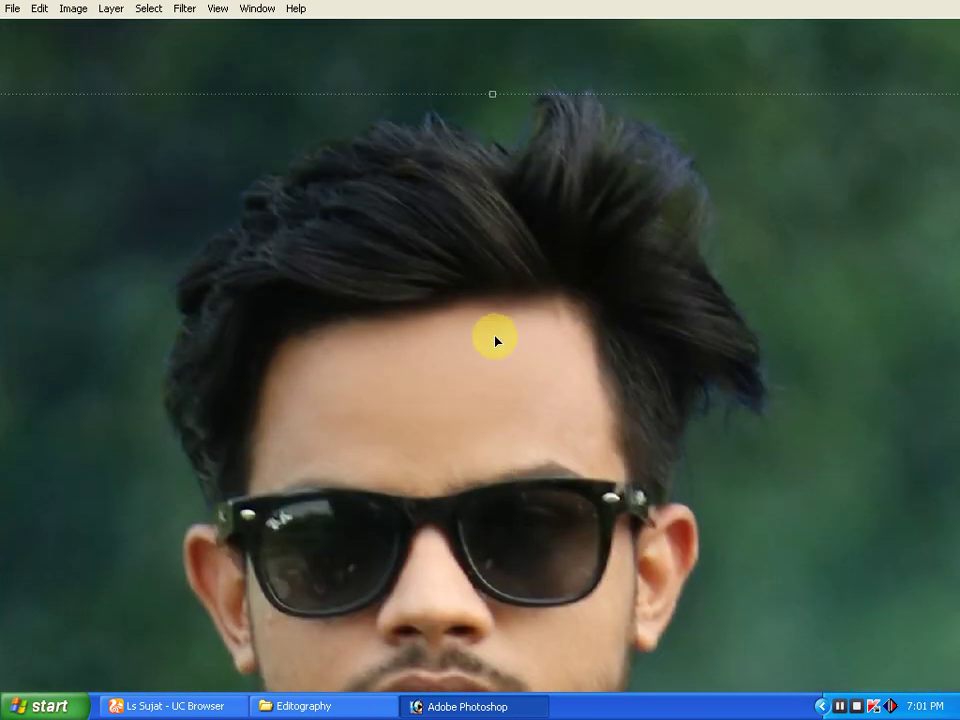
{"action": "key", "text": "ctrl+minus"}
{"action": "key", "text": "ctrl+minus"}
{"action": "key", "text": "ctrl+minus"}
{"action": "key", "text": "ctrl+minus"}
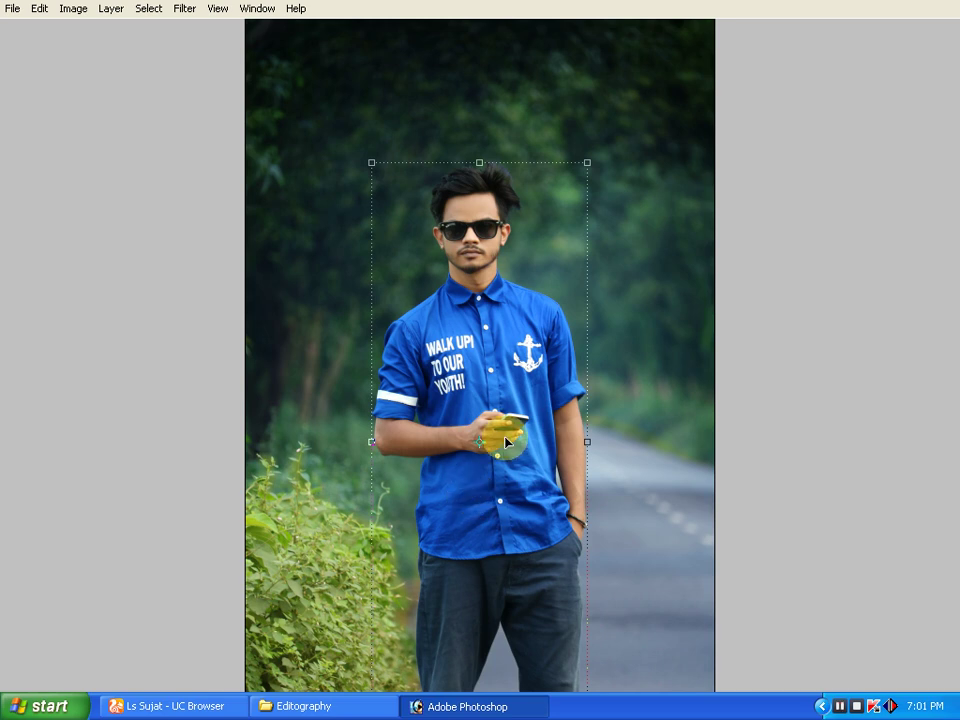
{"action": "key", "text": "ctrl+minus"}
{"action": "key", "text": "ctrl+minus"}
Cycle full-screen modes, zoom in to a close-up of the face, then bring forward the Editography folder
{"action": "key", "text": "f"}
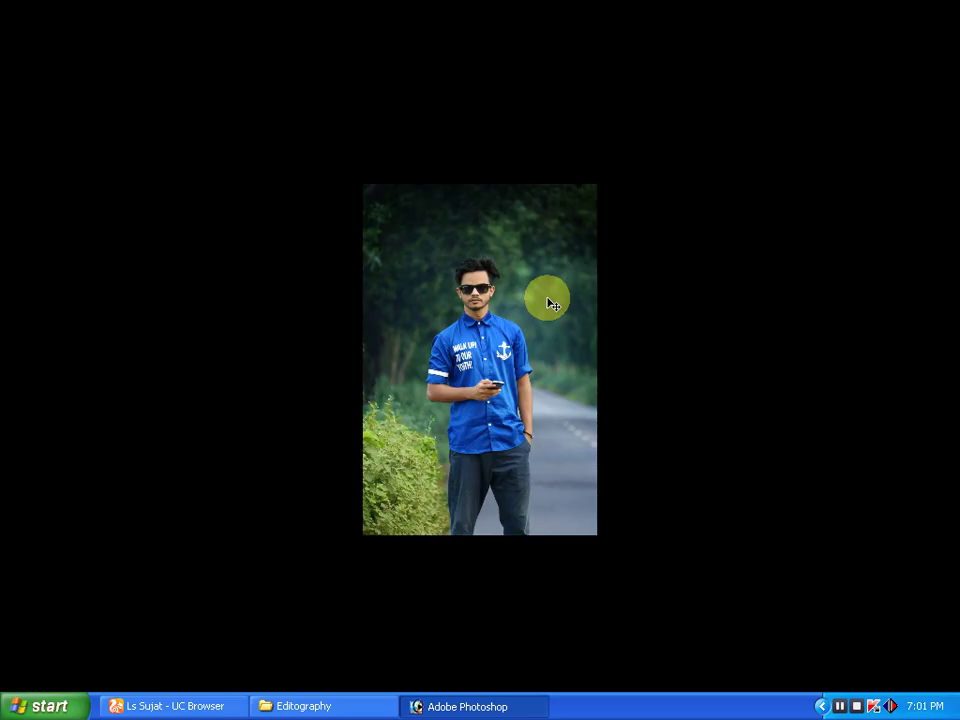
{"action": "key", "text": "ctrl+0"}
{"action": "key", "text": "f"}
{"action": "key", "text": "f"}
{"action": "key", "text": "f"}
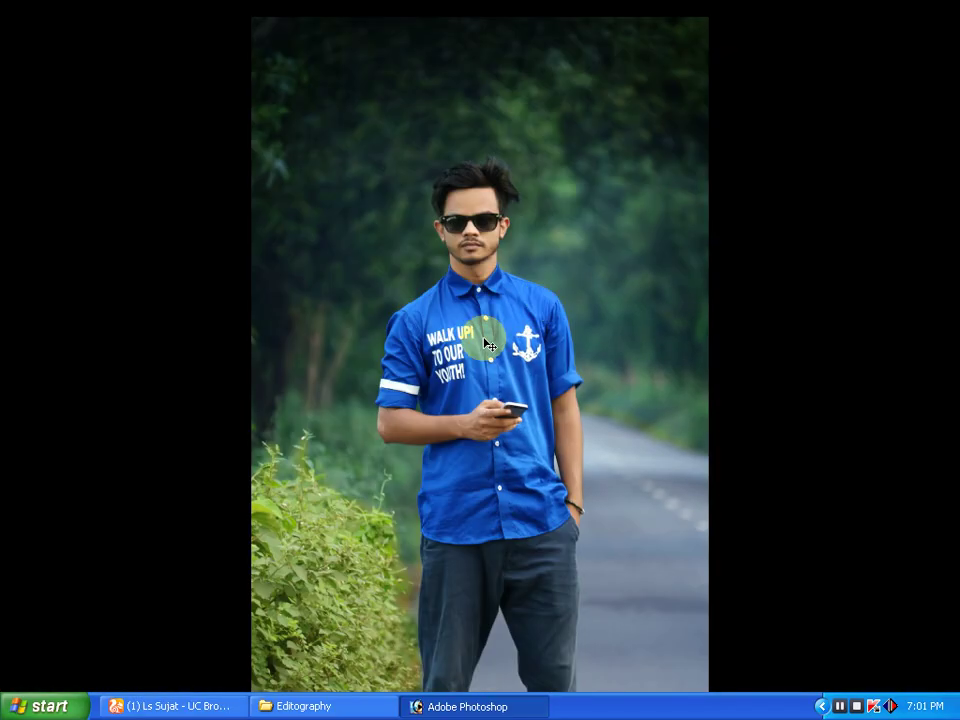
{"action": "left_click", "coordinate": [555, 240]}
{"action": "left_click", "coordinate": [707, 388]}
{"action": "left_click", "coordinate": [720, 427]}
{"action": "scroll", "coordinate": [720, 427], "scroll_direction": "up", "scroll_amount": 5}
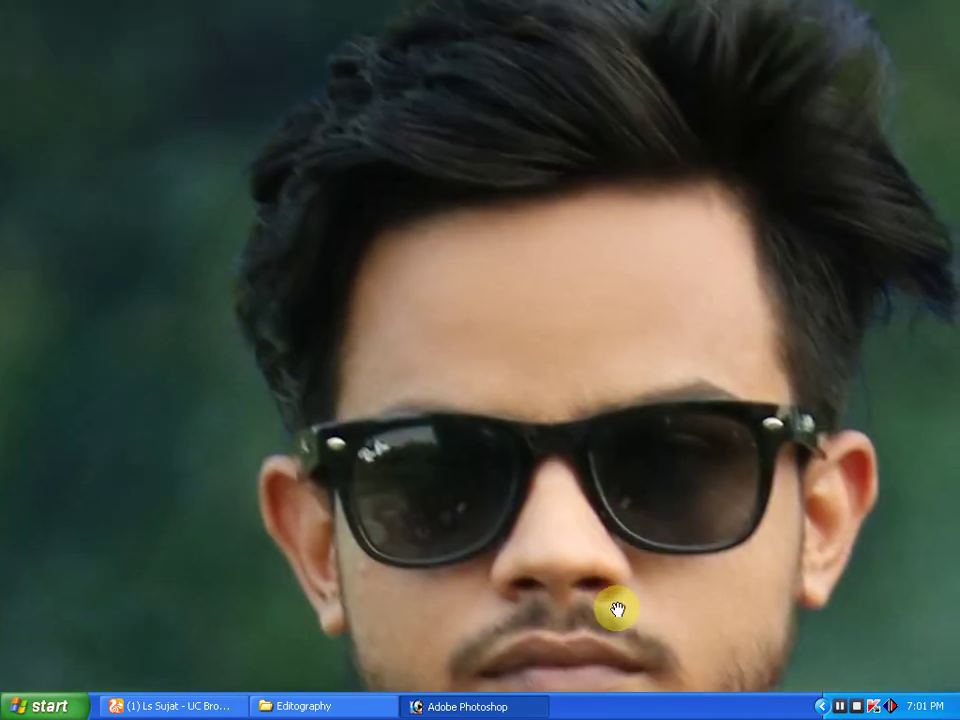
{"action": "key", "text": "f"}
{"action": "key", "text": "f"}
{"action": "key", "text": "f"}
{"action": "left_click", "coordinate": [287, 706]}
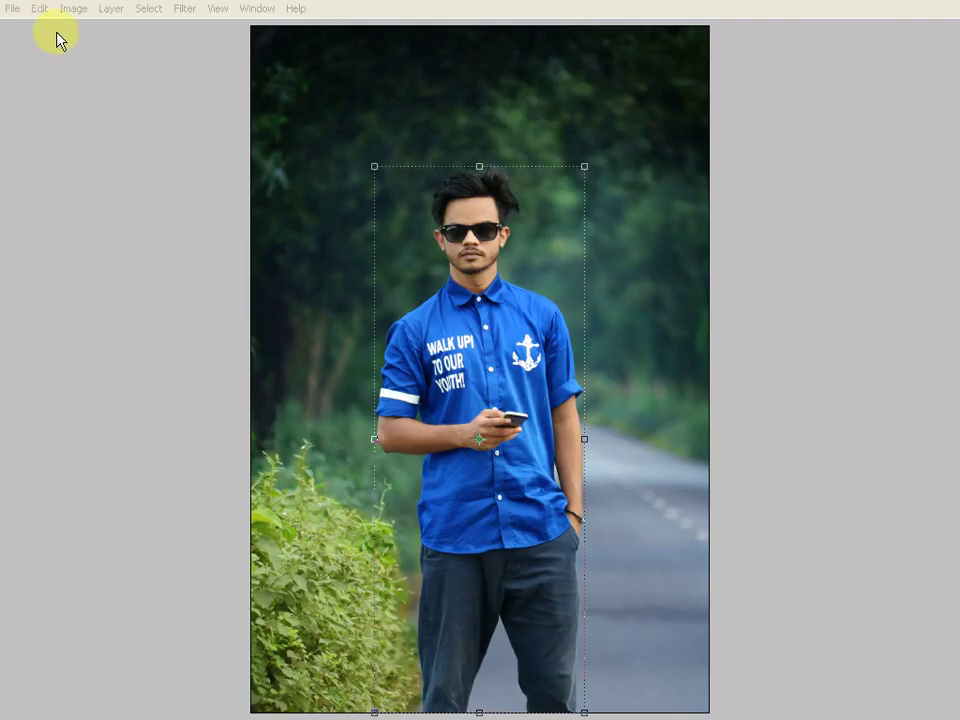
Raise contrast to +20 with Brightness/Contrast, then zoom out into standard windowed view
{"action": "left_click", "coordinate": [64, 10]}
{"action": "mouse_move", "coordinate": [100, 52]}
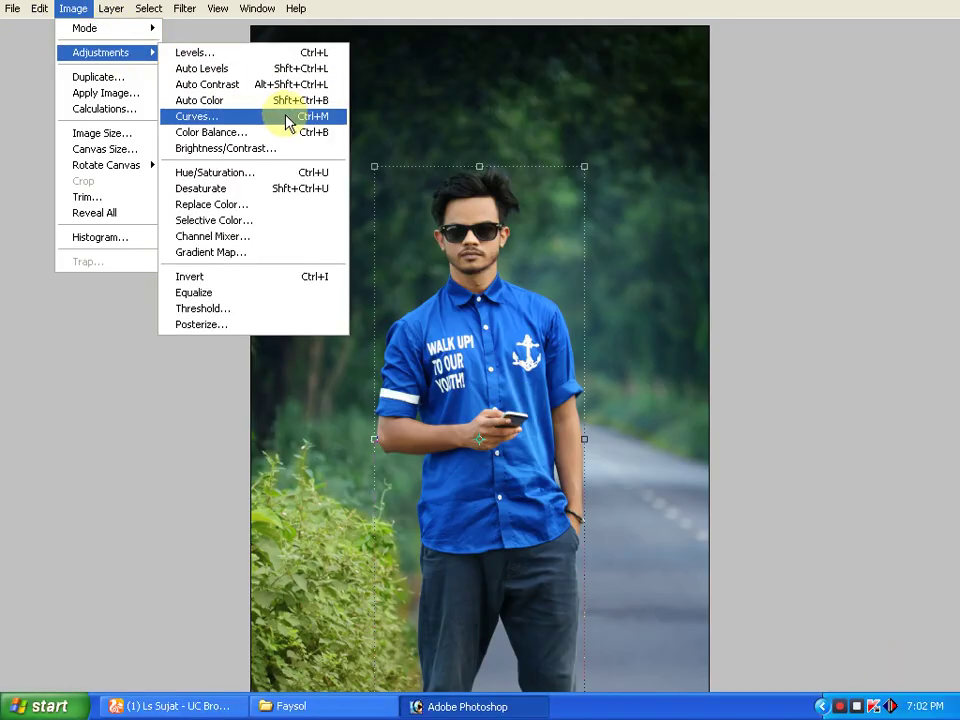
{"action": "left_click", "coordinate": [270, 151]}
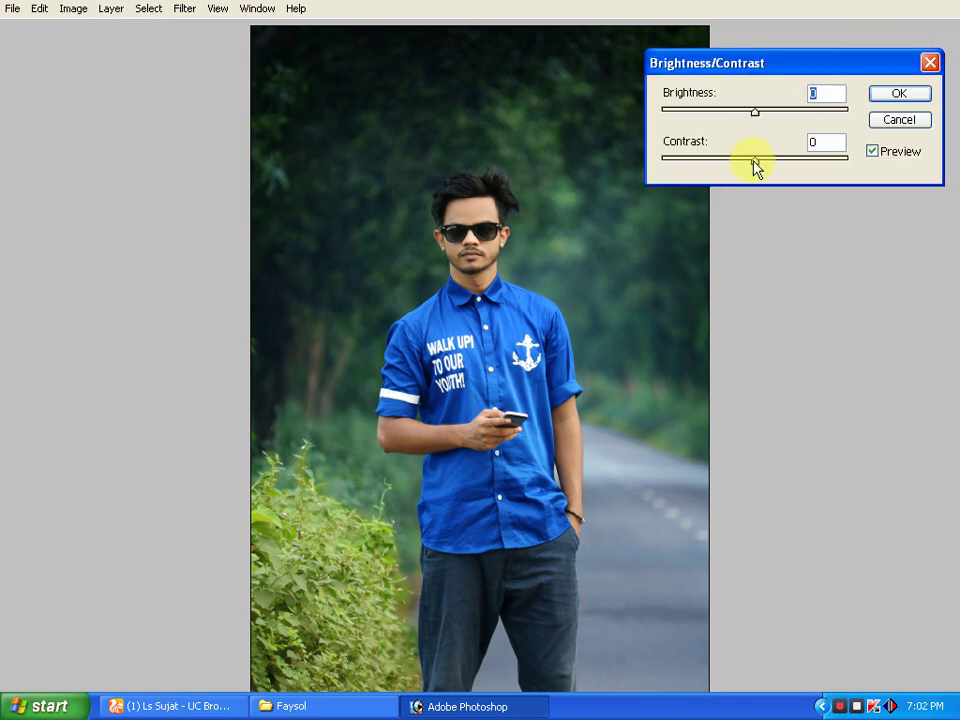
{"action": "mouse_move", "coordinate": [762, 163]}
{"action": "left_mouse_down"}
{"action": "mouse_move", "coordinate": [777, 158]}
{"action": "mouse_move", "coordinate": [760, 152]}
{"action": "left_mouse_up"}
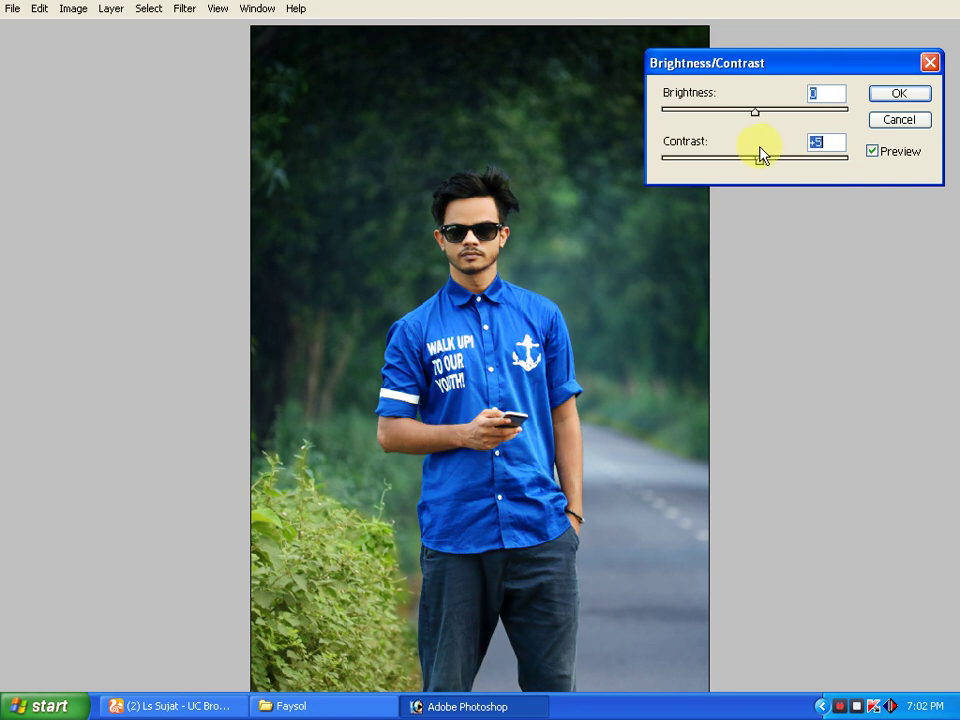
{"action": "double_click", "coordinate": [820, 140]}
{"action": "left_click", "coordinate": [903, 96]}
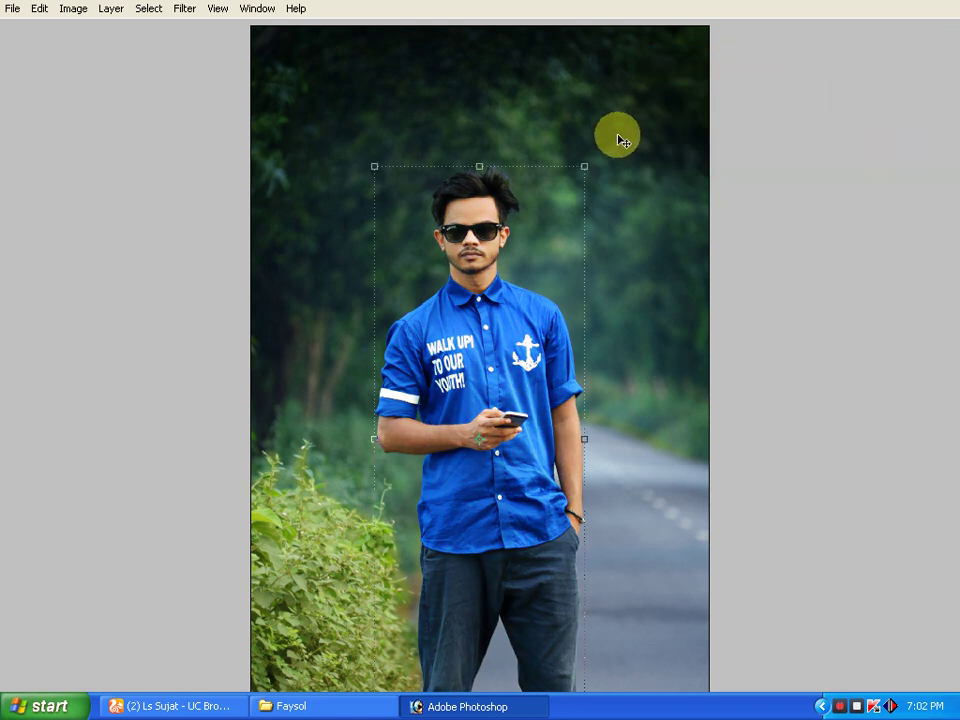
{"action": "key", "text": "ctrl+minus"}
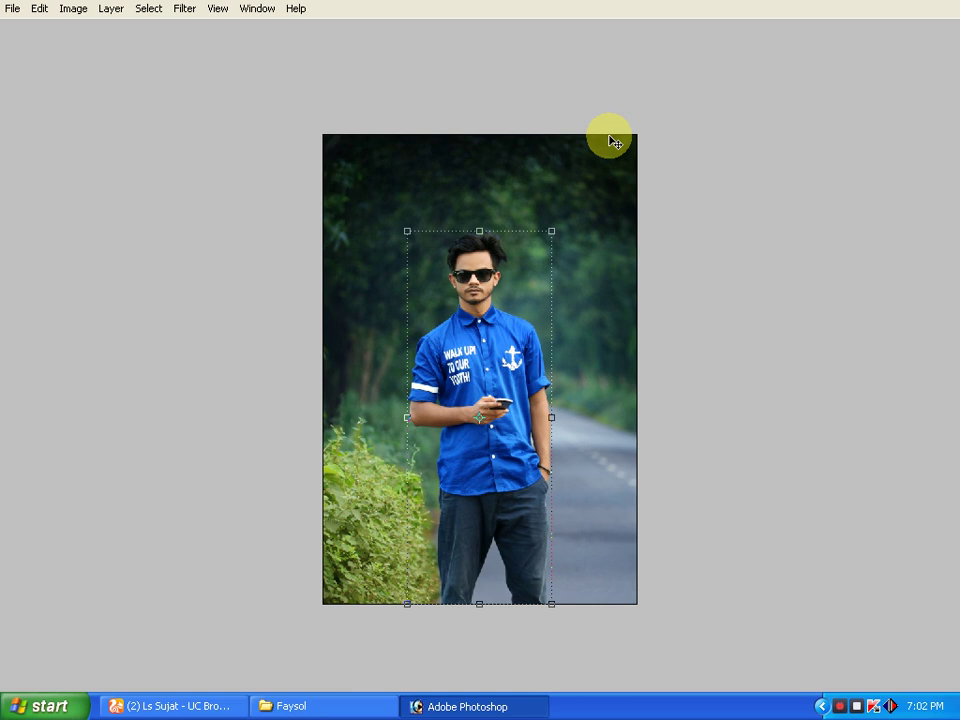
{"action": "key", "text": "f"}
{"action": "key", "text": "f"}
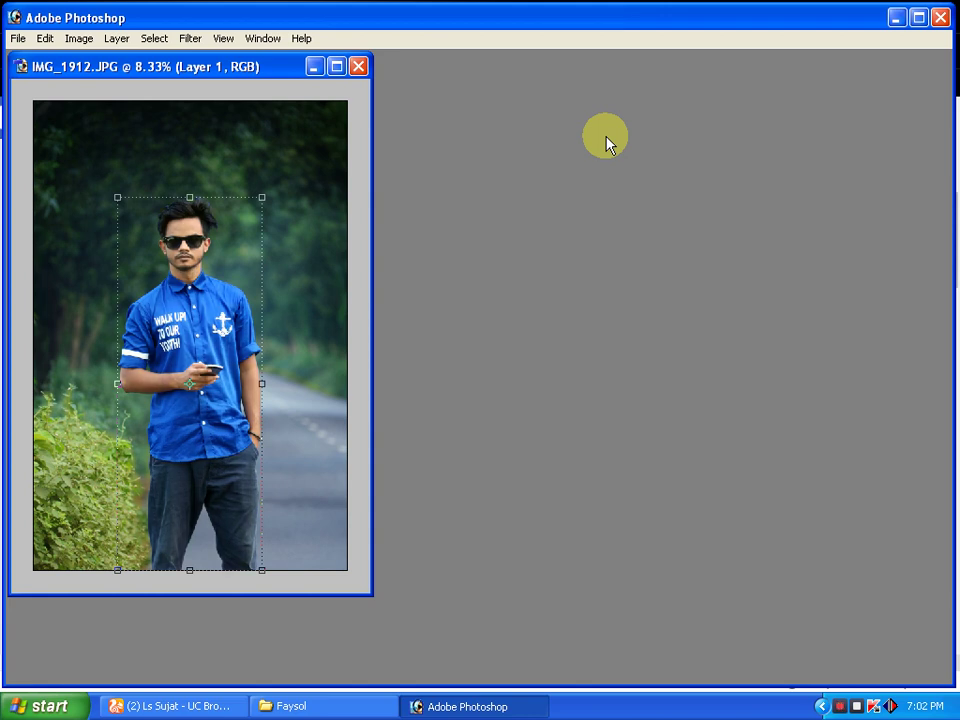
In History, view the original IMG_1912.JPG snapshot, then return to the final Brightness/Contrast state
{"action": "key", "text": "Tab"}
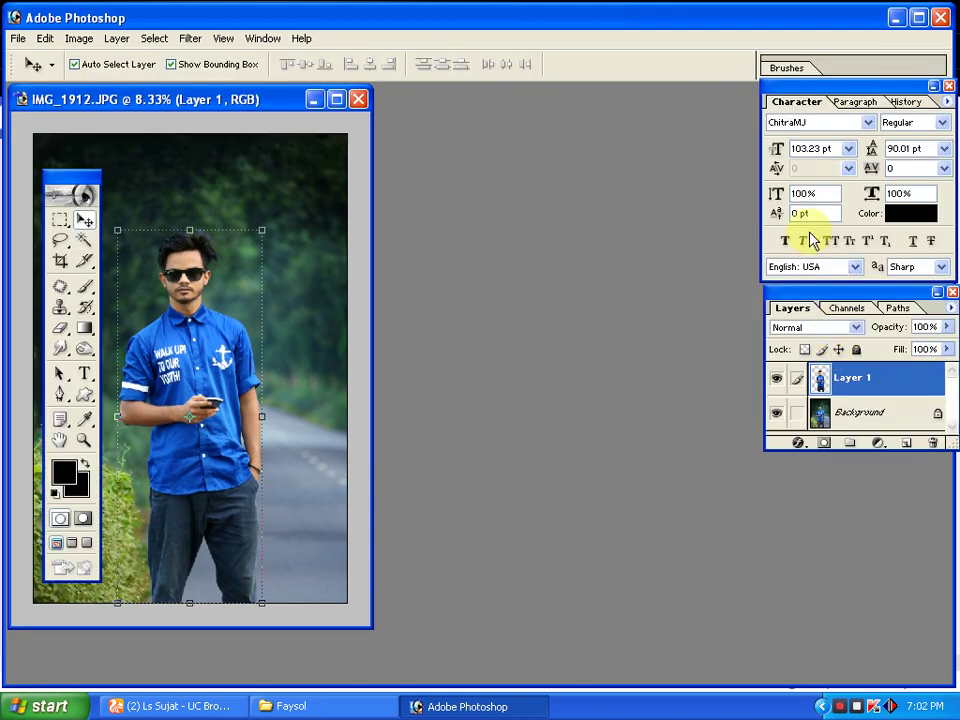
{"action": "left_click_drag", "start_coordinate": [276, 96], "coordinate": [542, 112]}
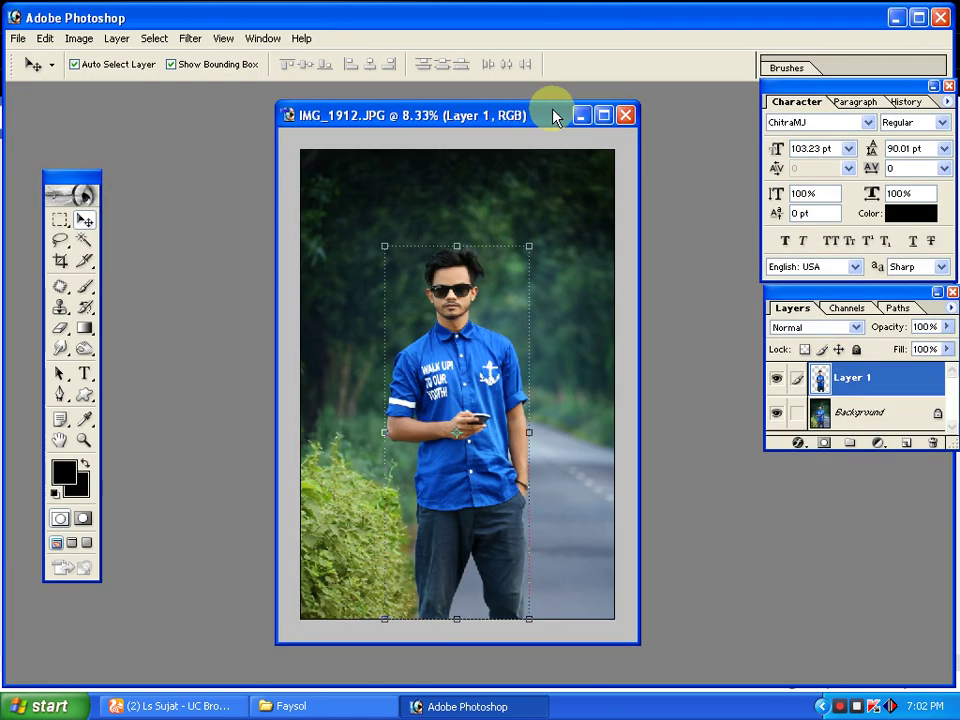
{"action": "left_click", "coordinate": [907, 101]}
{"action": "left_click", "coordinate": [826, 138]}
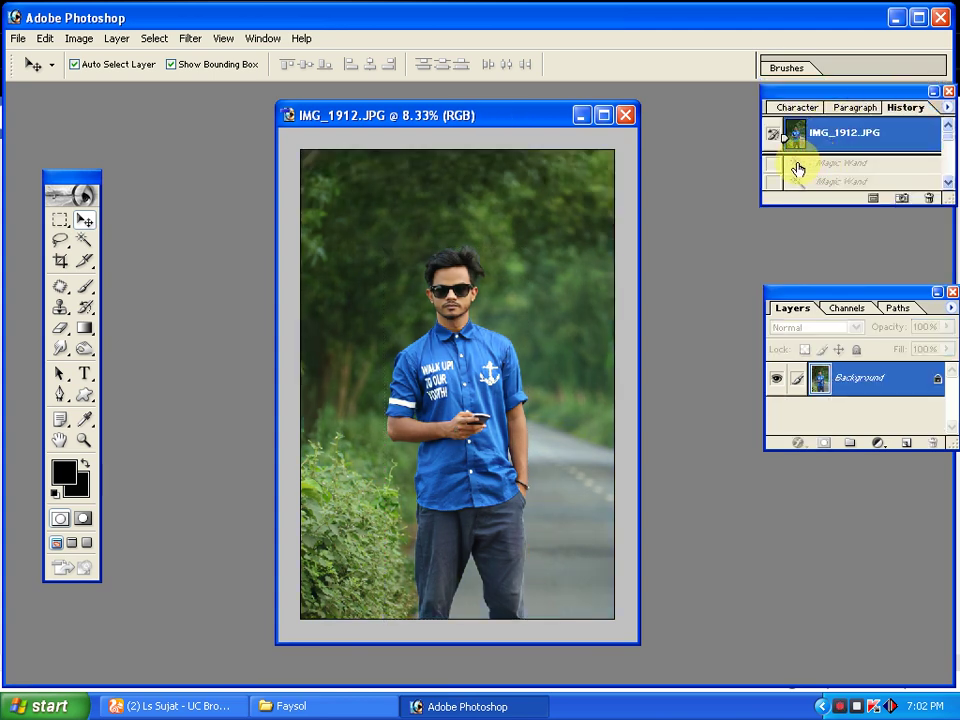
{"action": "key", "text": "ctrl+z"}
{"action": "key", "text": "ctrl+z"}
{"action": "key", "text": "ctrl+z"}
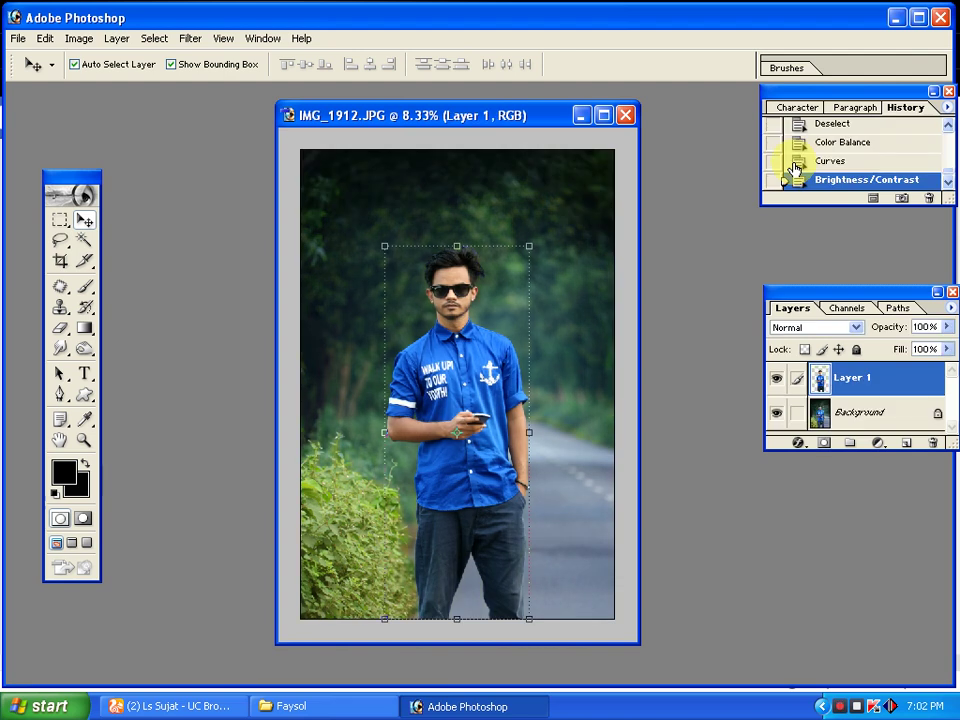
{"action": "key", "text": "ctrl+z"}
{"action": "key", "text": "ctrl+z"}
{"action": "key", "text": "ctrl+z"}
{"action": "key", "text": "ctrl+z"}
{"action": "key", "text": "ctrl+z"}
{"action": "key", "text": "ctrl+z"}
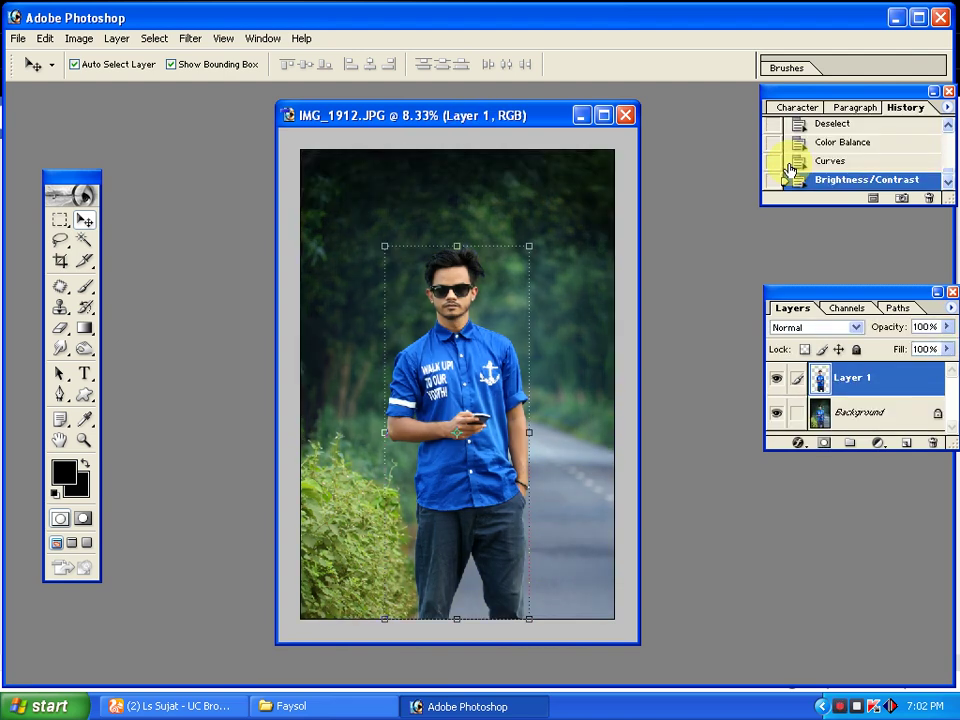